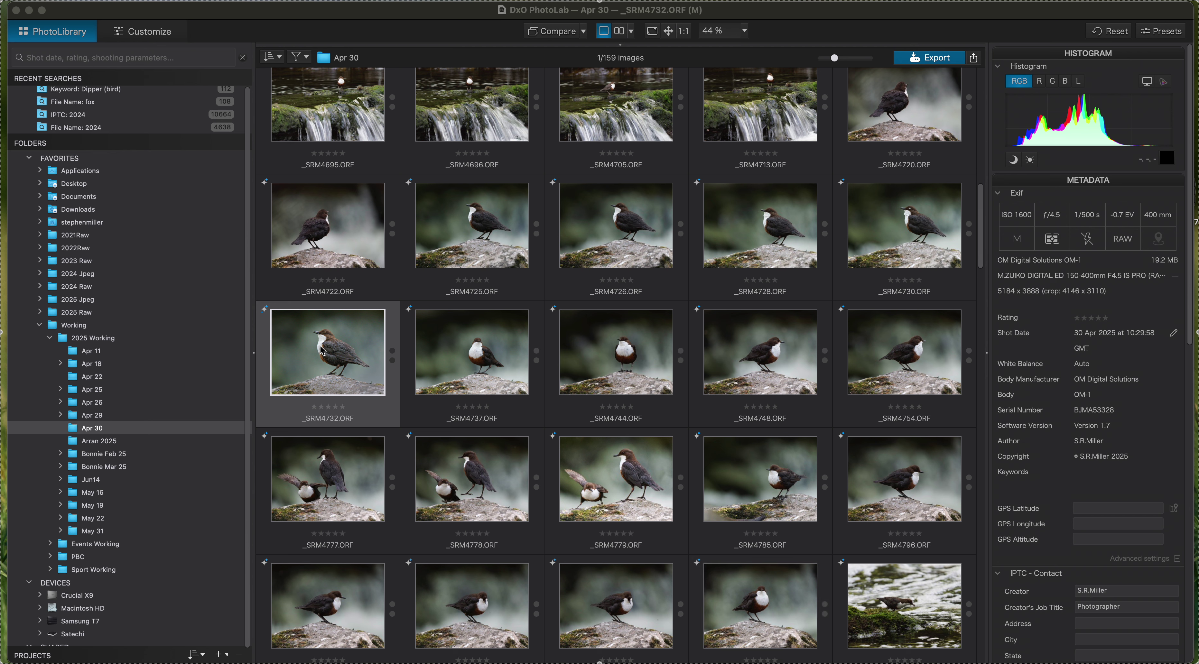
# - Create a virtual copy of _SRM4732.ORF and open that copy for editing
pyautogui.rightClick(326, 349)
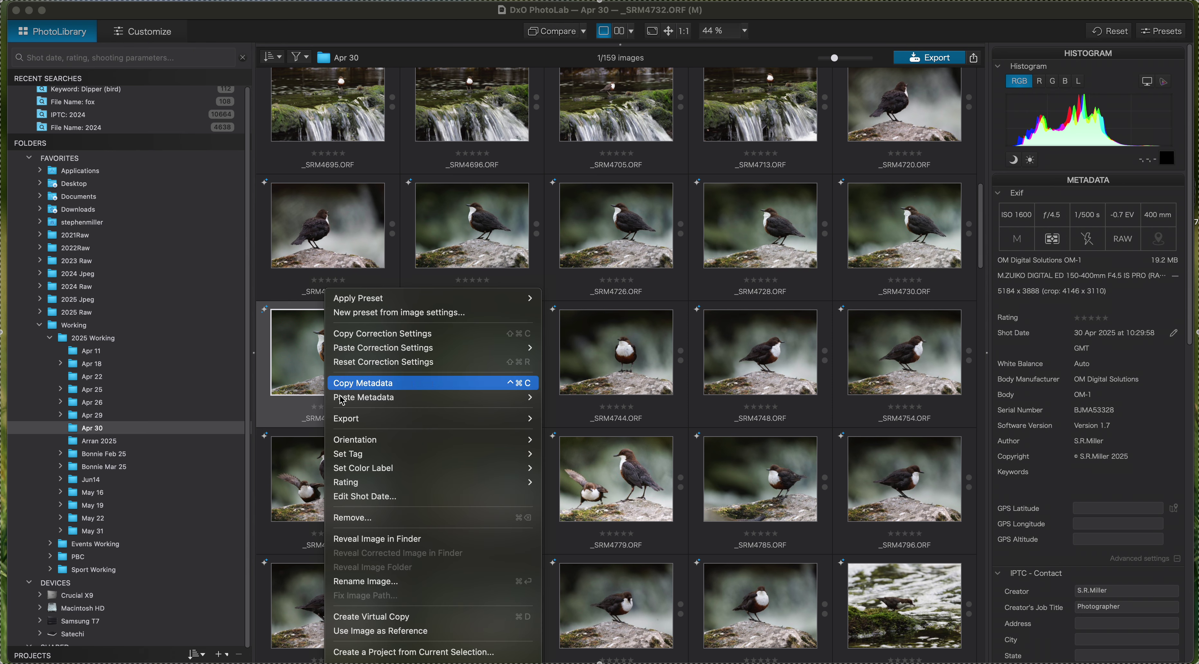
pyautogui.click(381, 617)
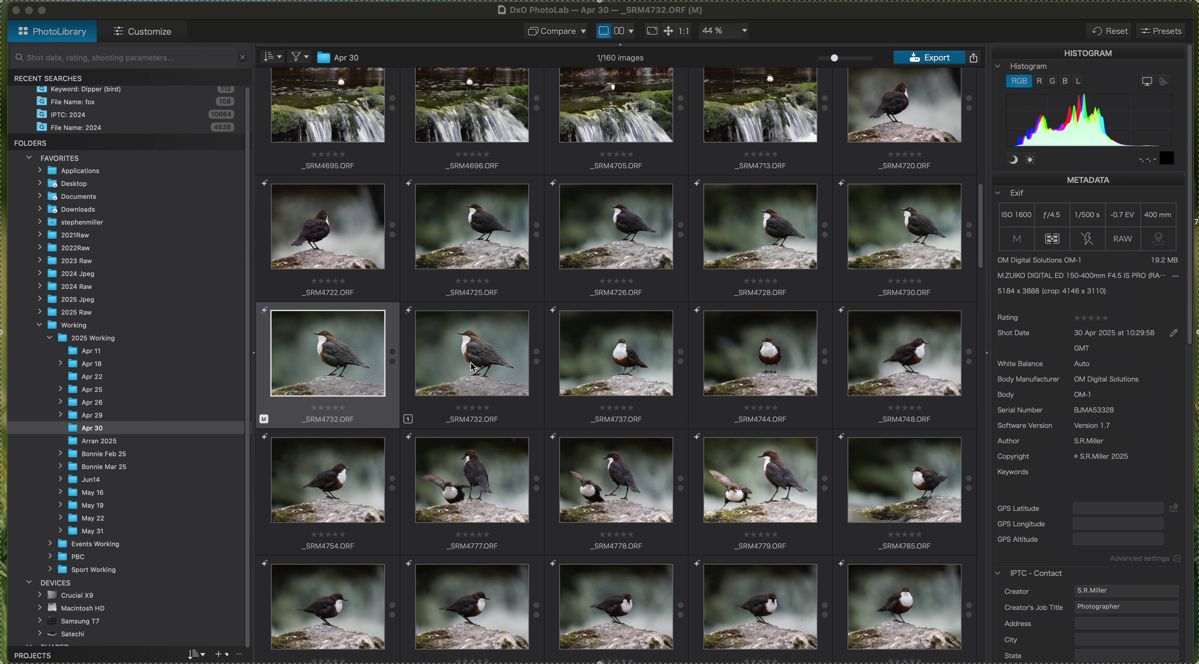
pyautogui.doubleClick(473, 367)
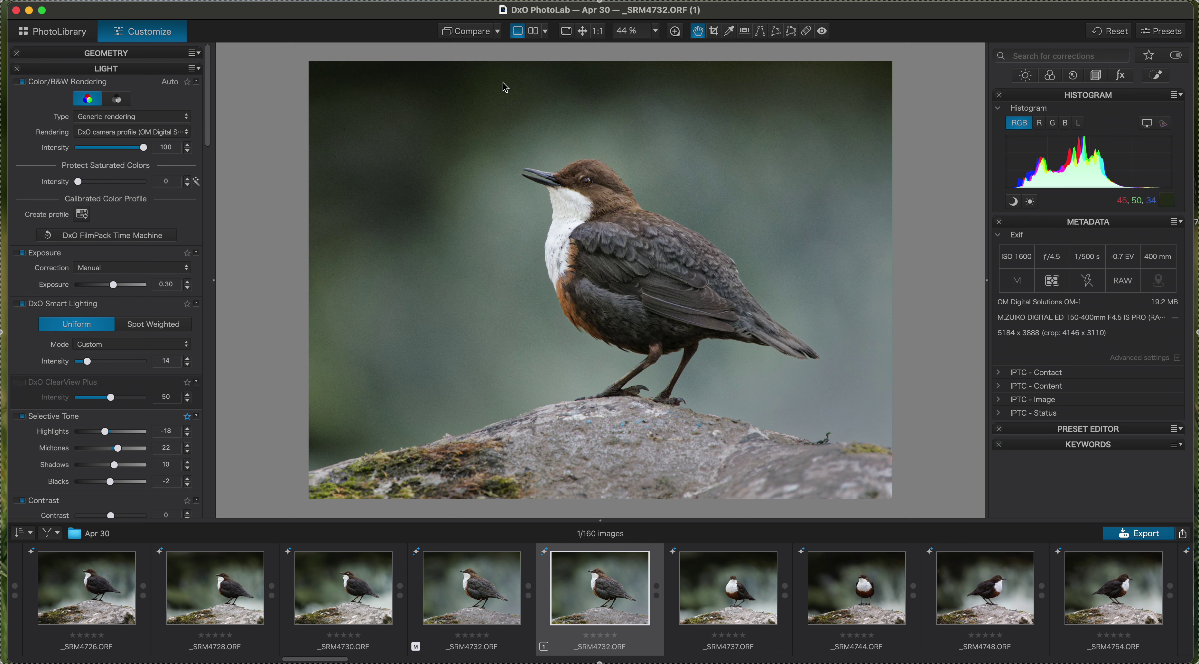
# - Compare the edited dipper photo with its uncorrected version several times
pyautogui.click(479, 37)
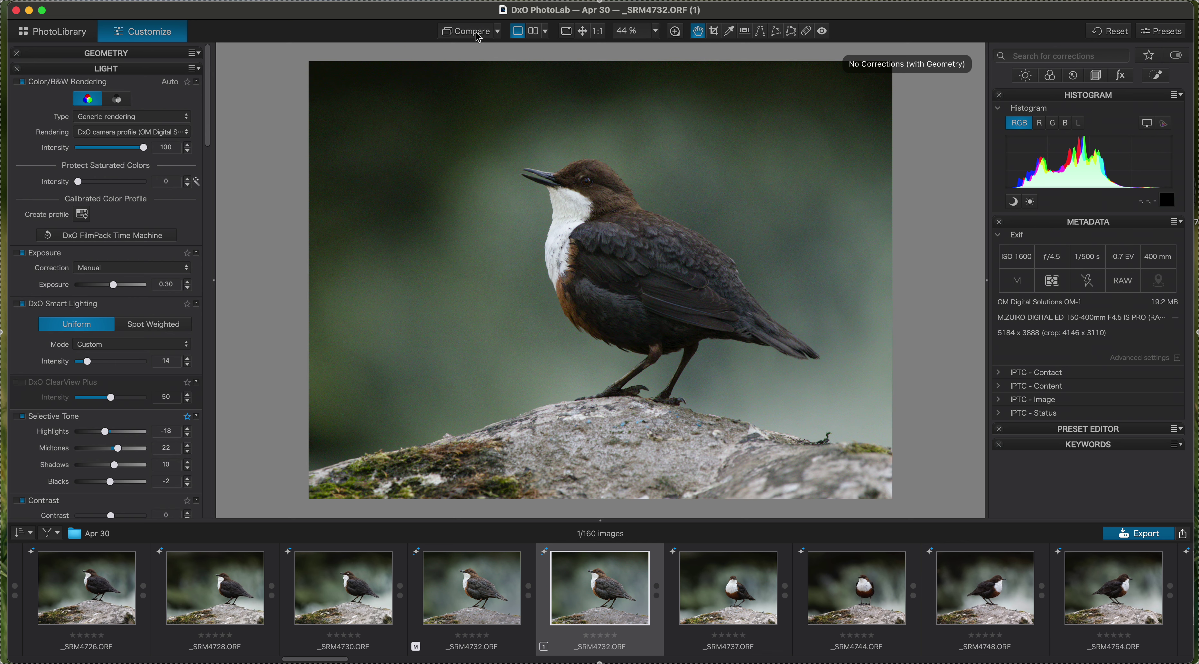
pyautogui.click(478, 37)
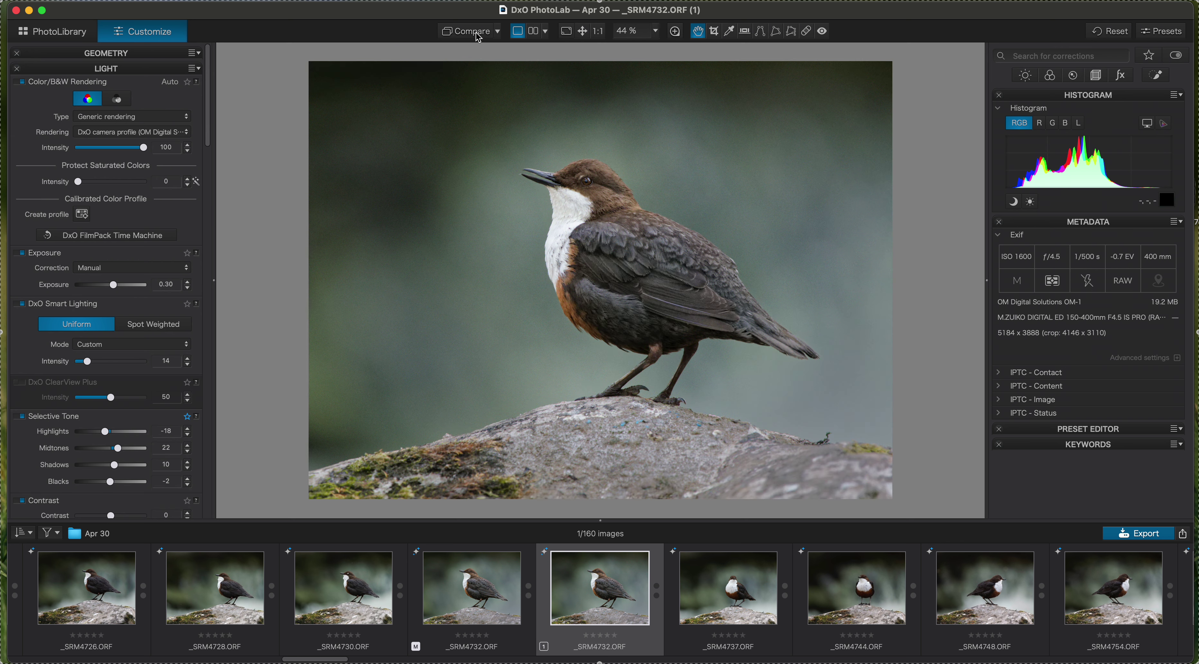
pyautogui.click(479, 37)
pyautogui.click(478, 37)
pyautogui.click(478, 37)
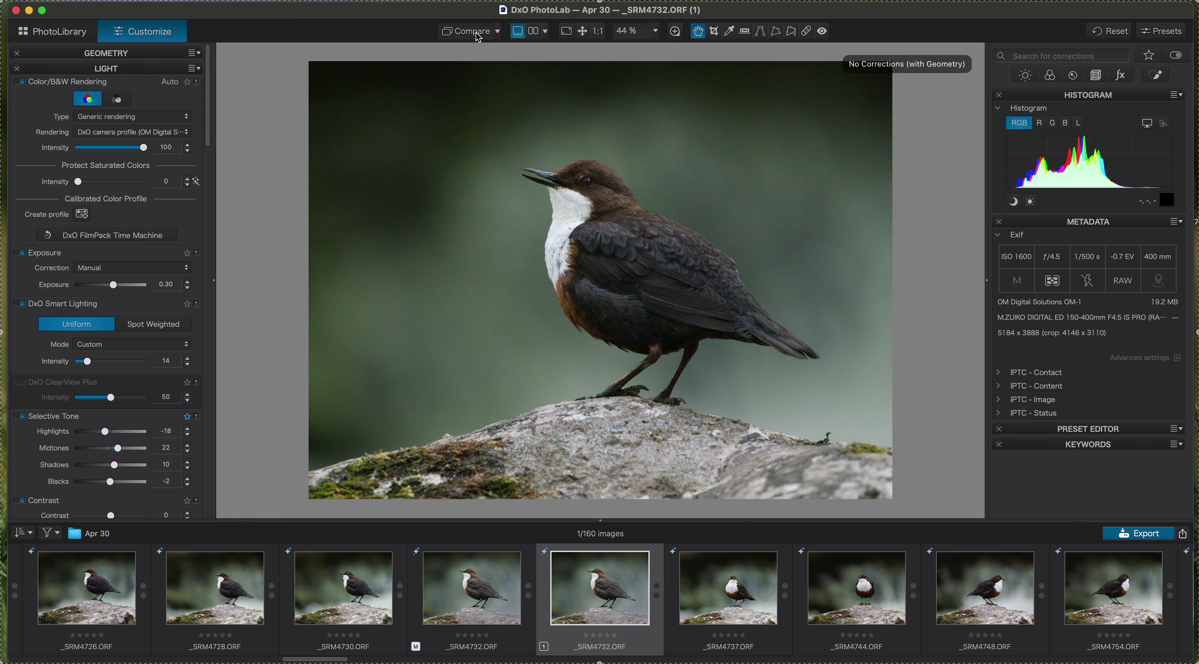
pyautogui.click(479, 37)
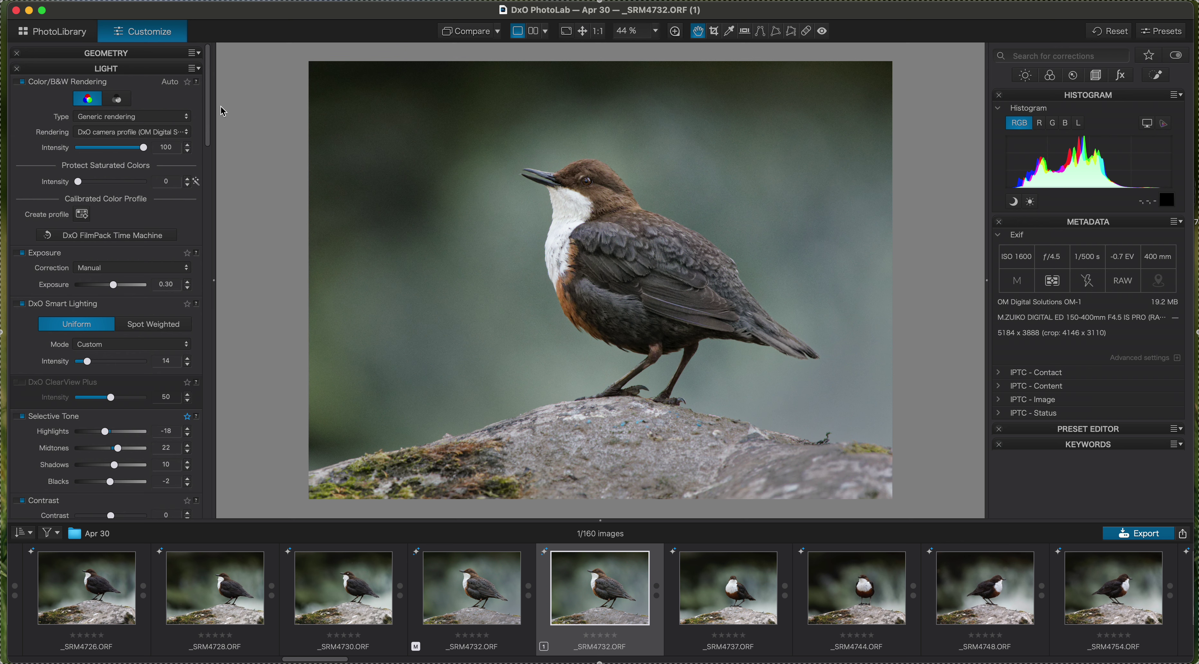
# - Reset the virtual copy's corrections and crop the photo around the bird and rock to 4308 x 3231 px, keeping the original ratio
pyautogui.click(1109, 32)
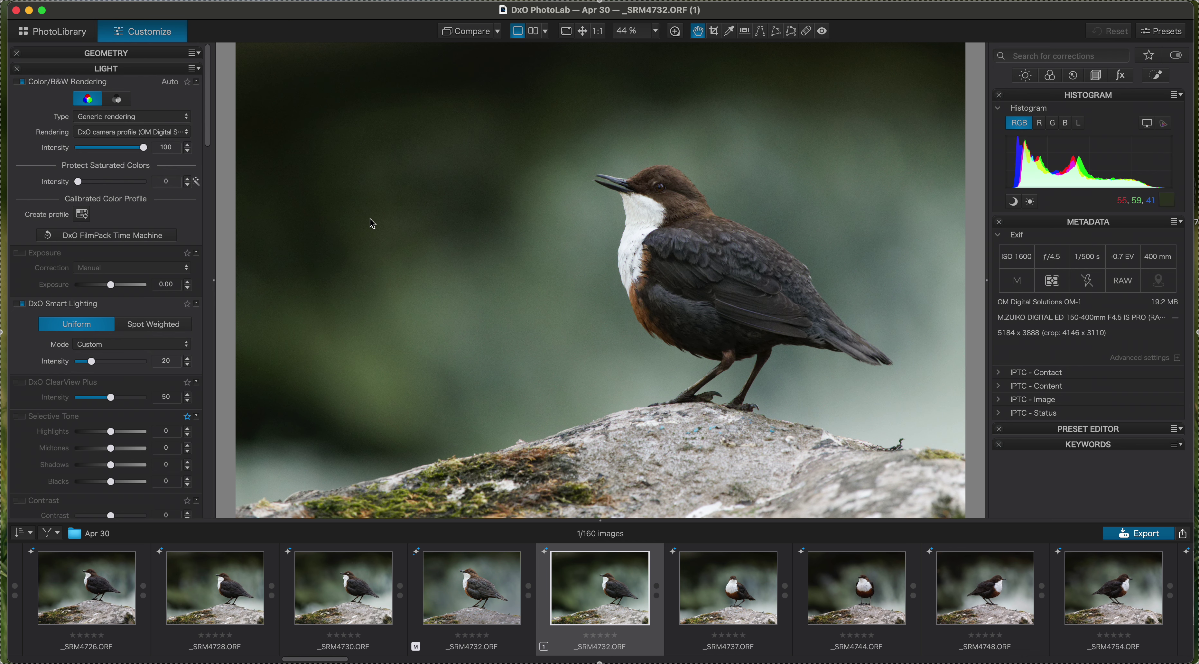
pyautogui.click(714, 31)
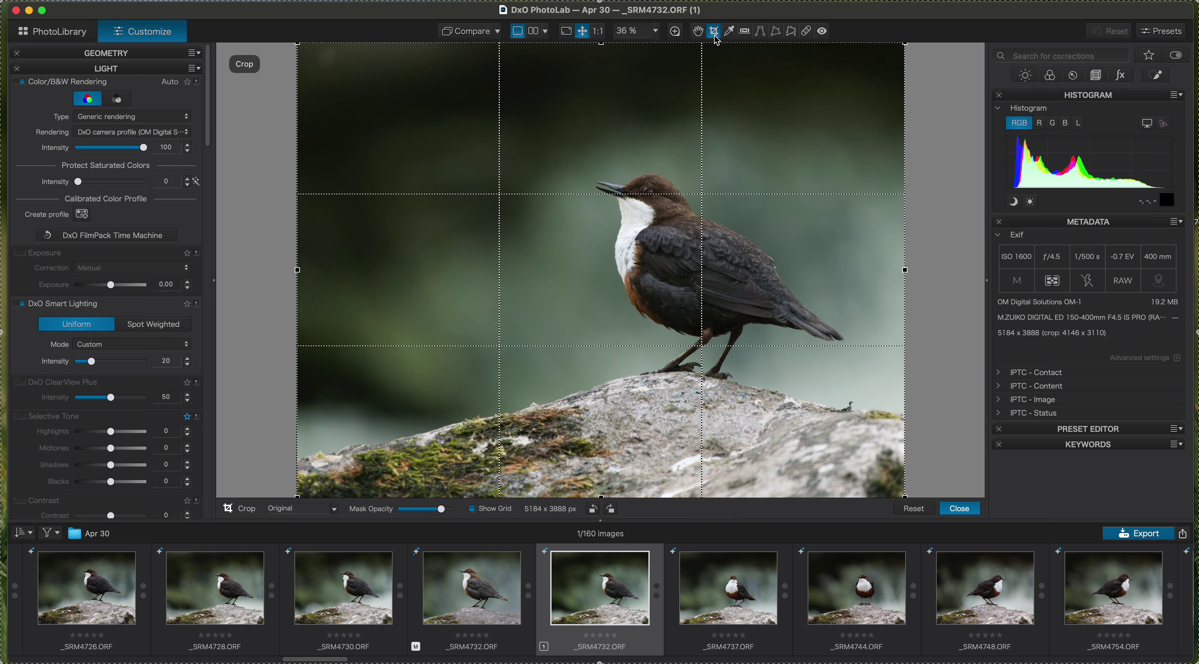
pyautogui.moveTo(298, 270); pyautogui.dragTo(409, 266)
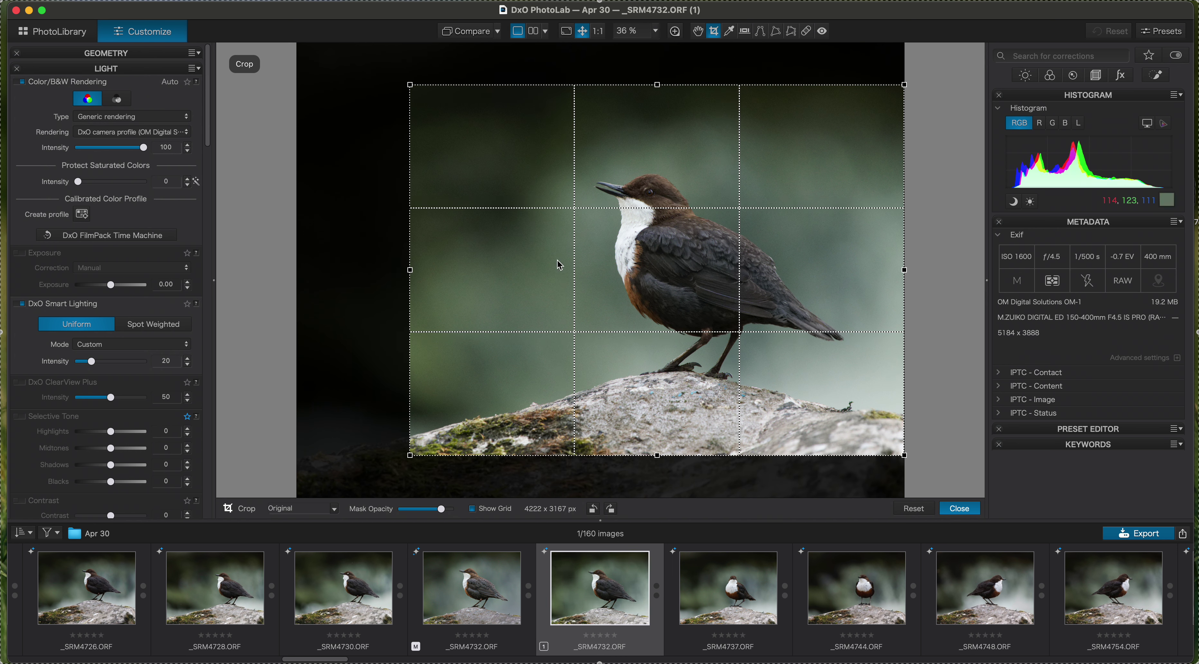
pyautogui.moveTo(511, 280); pyautogui.dragTo(502, 308)
pyautogui.moveTo(398, 107); pyautogui.dragTo(387, 88)
pyautogui.moveTo(431, 179); pyautogui.dragTo(465, 195)
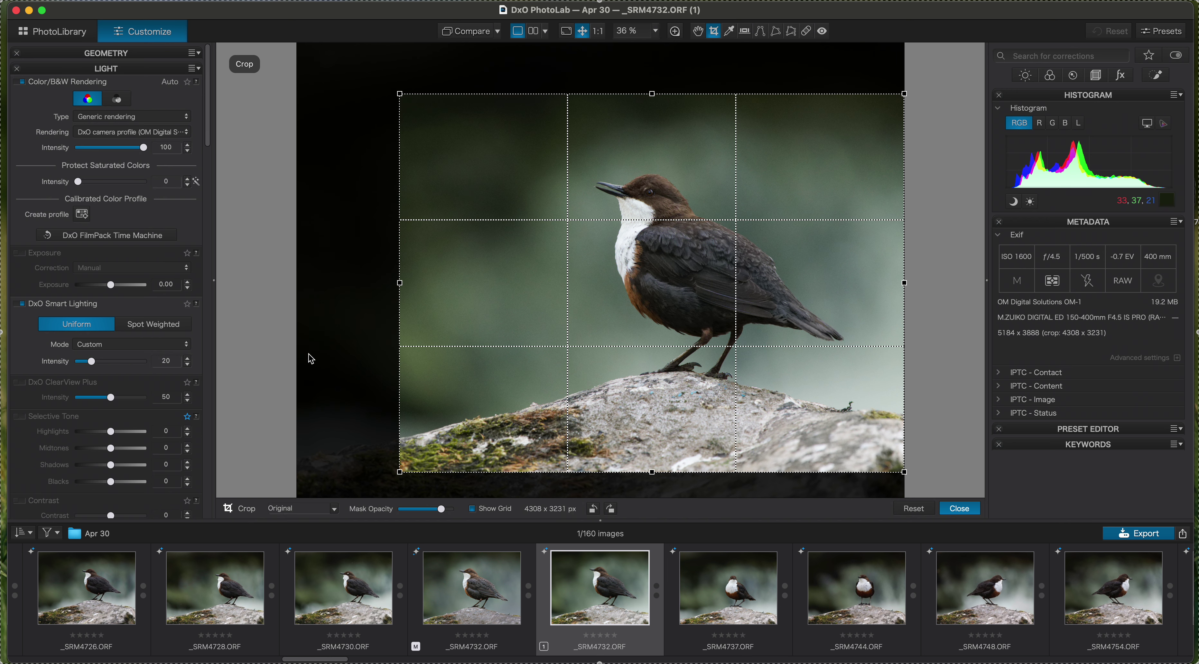
pyautogui.press('Return')
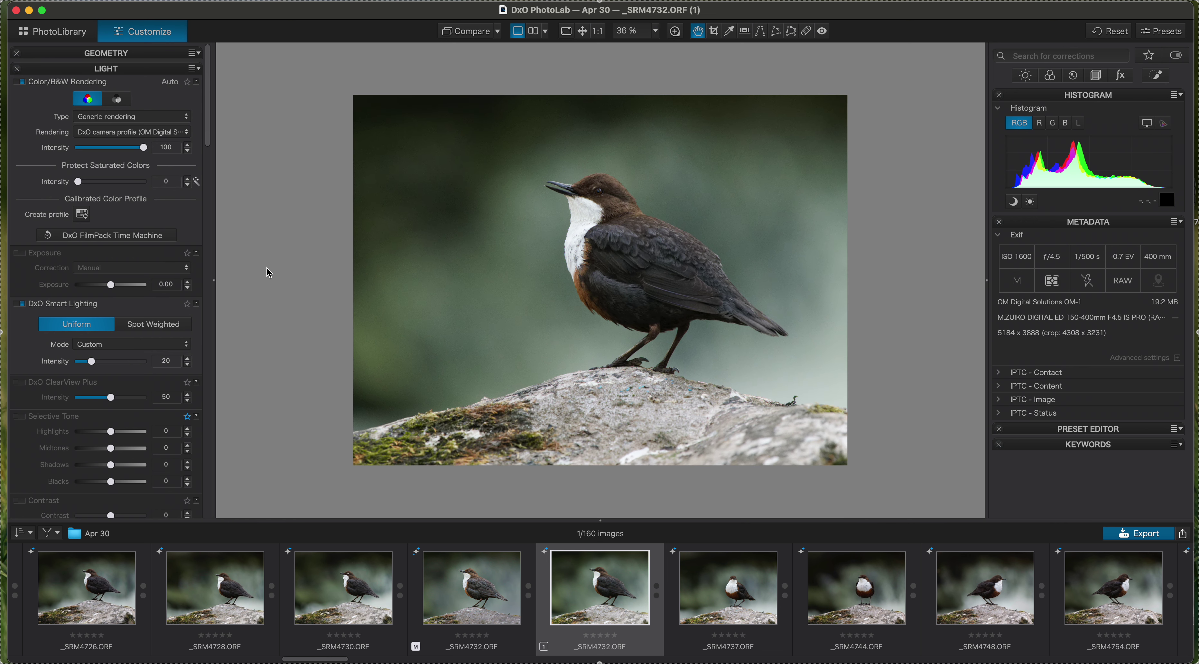
# - Set the exposure correction to 0.40 and the DxO Smart Lighting intensity to 22
pyautogui.moveTo(208, 135); pyautogui.dragTo(210, 111)
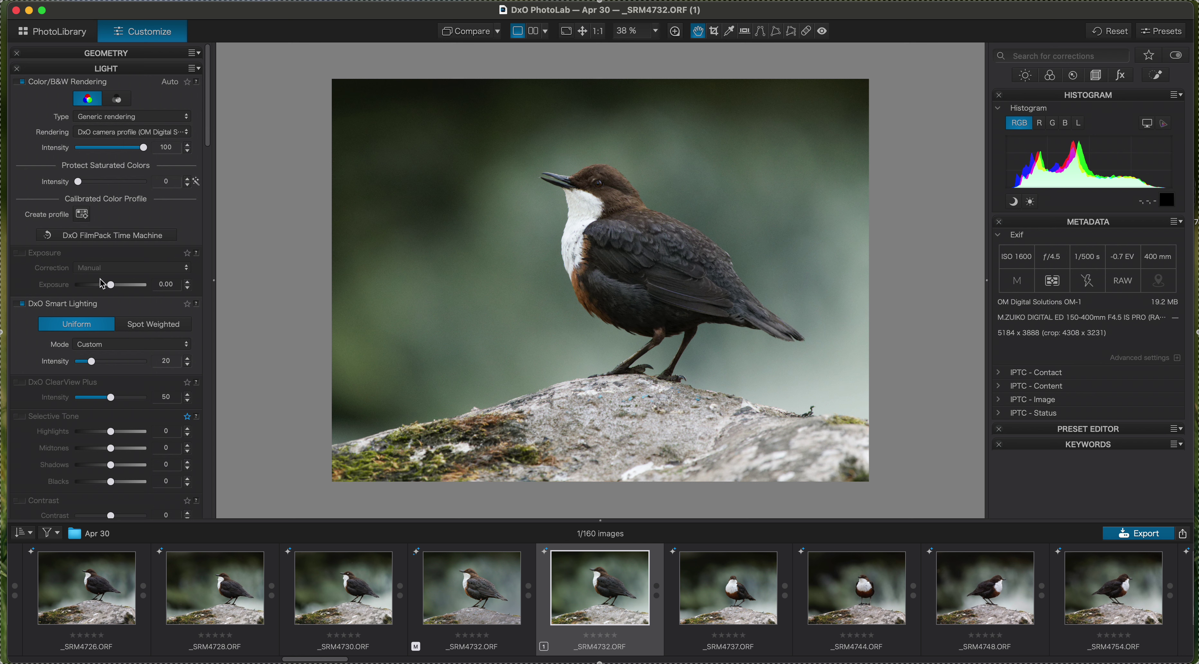
pyautogui.moveTo(110, 287); pyautogui.dragTo(115, 287)
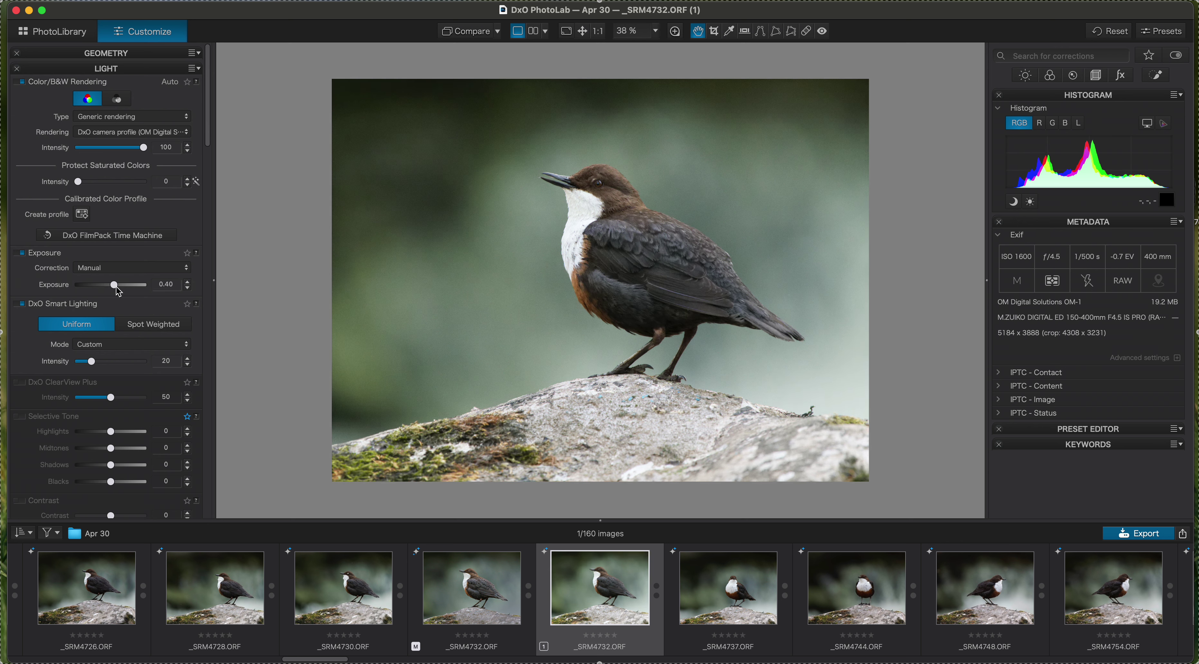
pyautogui.scroll(-3, 210, 150)
pyautogui.scroll(-5, 211, 150)
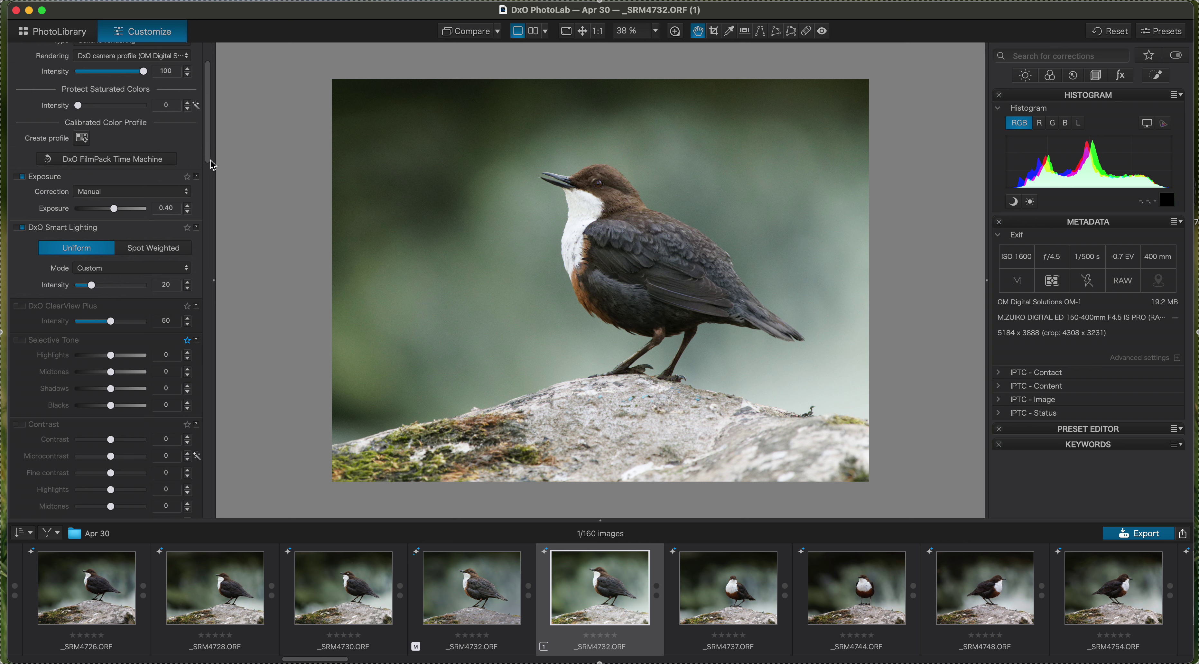
pyautogui.moveTo(210, 166); pyautogui.dragTo(212, 182)
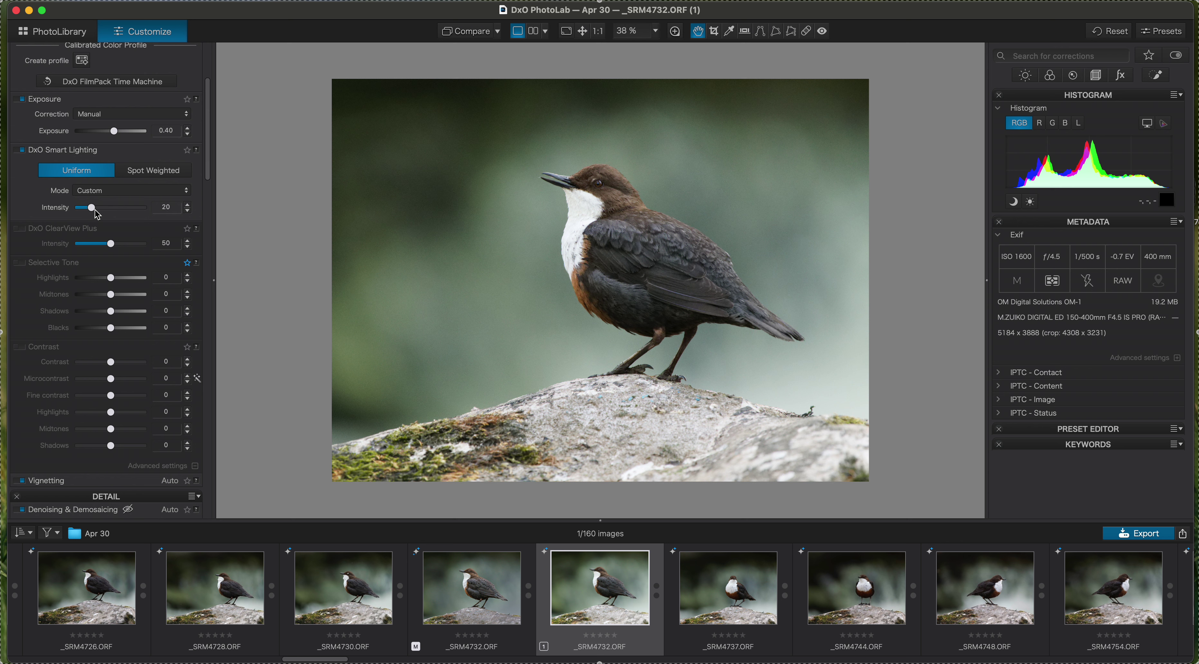
pyautogui.moveTo(94, 210)
pyautogui.mouseDown()
pyautogui.moveTo(119, 215)
pyautogui.moveTo(97, 212)
pyautogui.mouseUp()
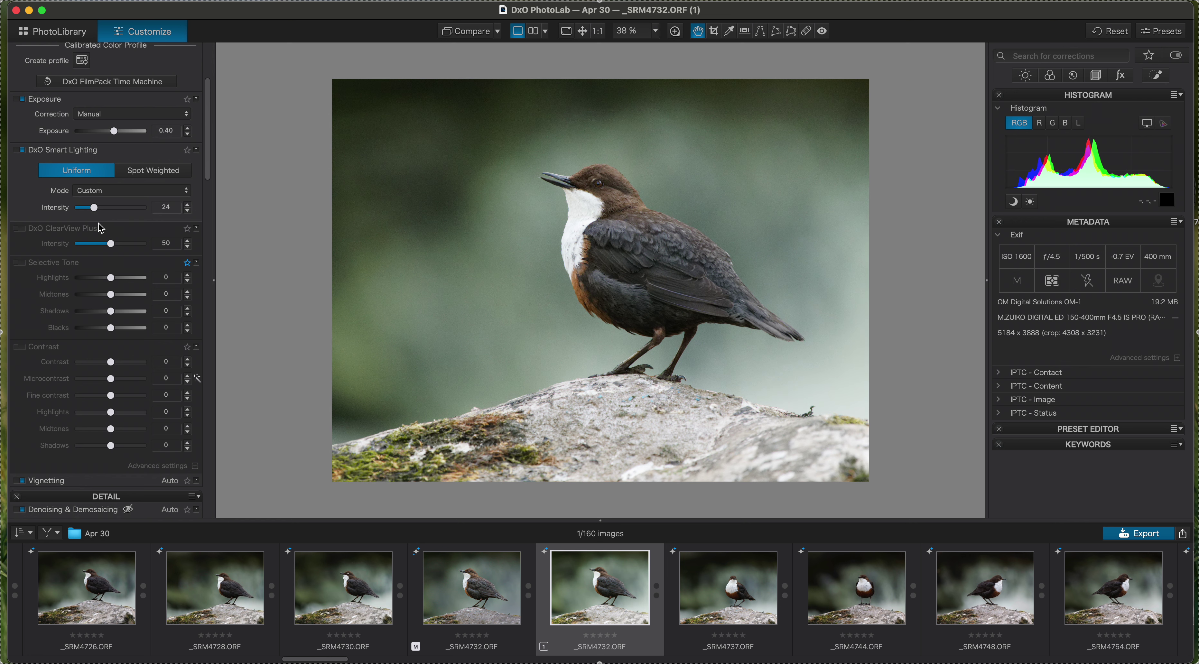
pyautogui.moveTo(94, 213)
pyautogui.mouseDown()
pyautogui.moveTo(110, 210)
pyautogui.moveTo(96, 212)
pyautogui.mouseUp()
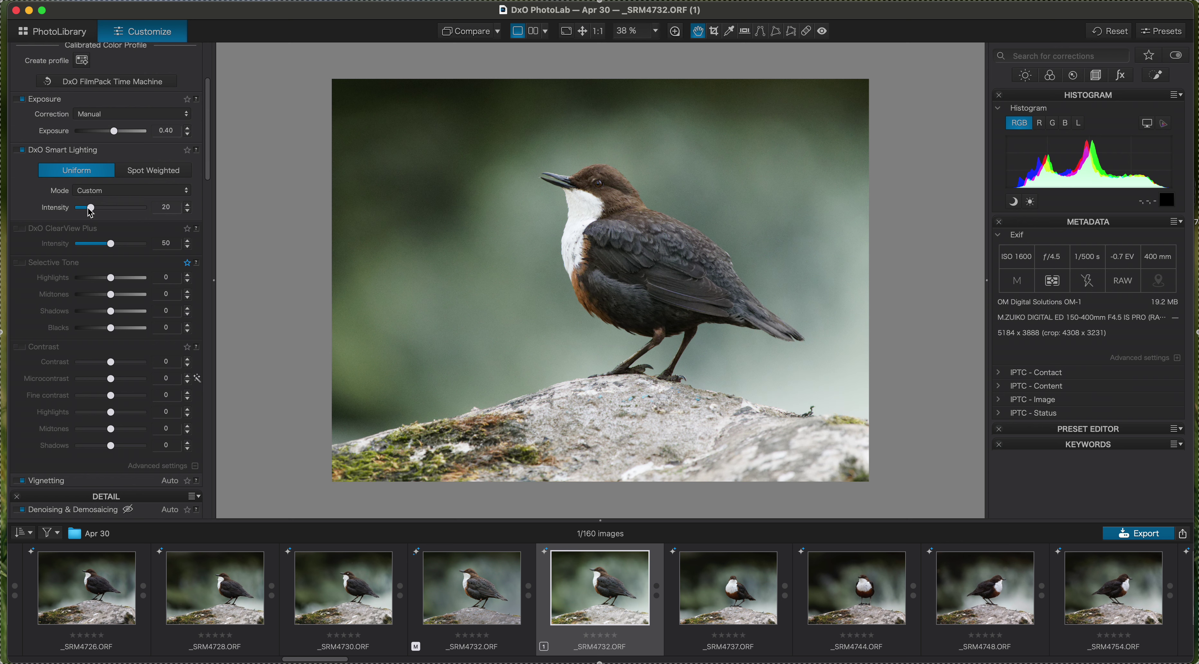
pyautogui.moveTo(91, 213); pyautogui.dragTo(95, 215)
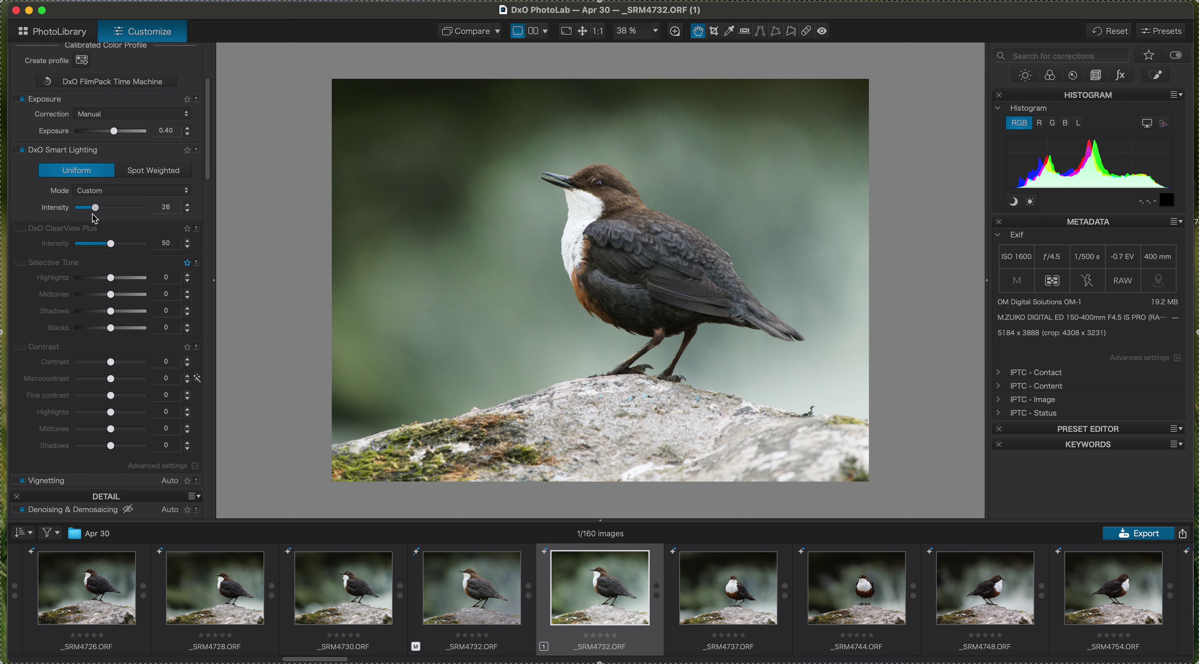
pyautogui.moveTo(94, 216); pyautogui.dragTo(93, 214)
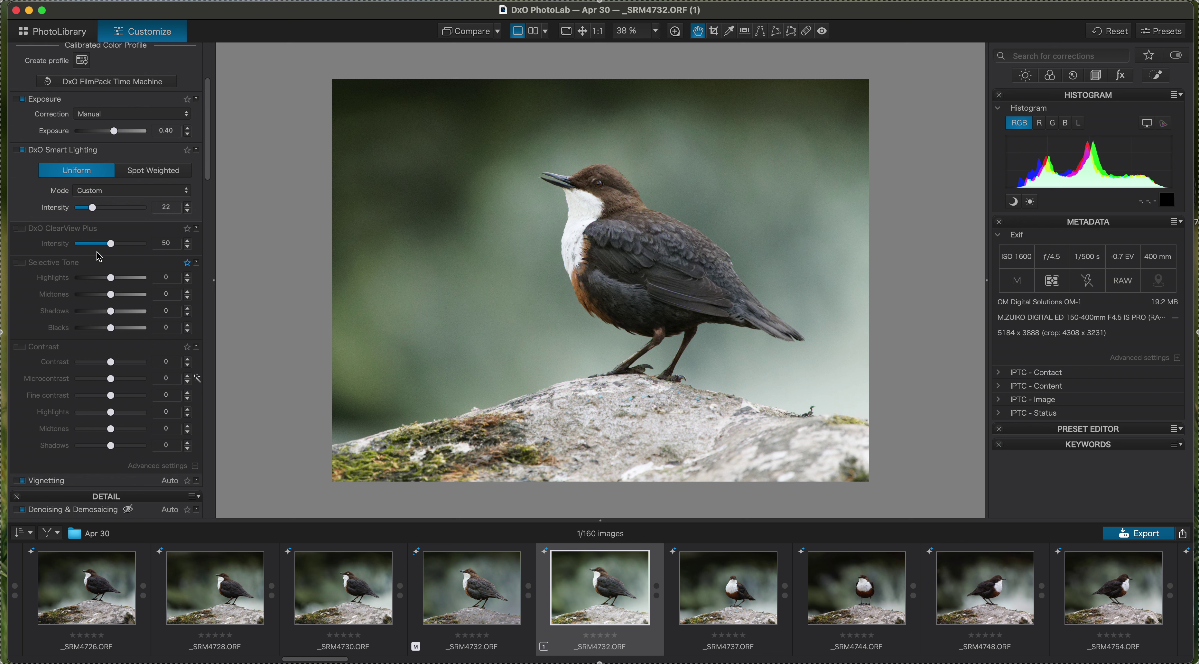
# - Try DxO ClearView Plus with its intensity reduced to 24 and switch it off again
pyautogui.click(22, 229)
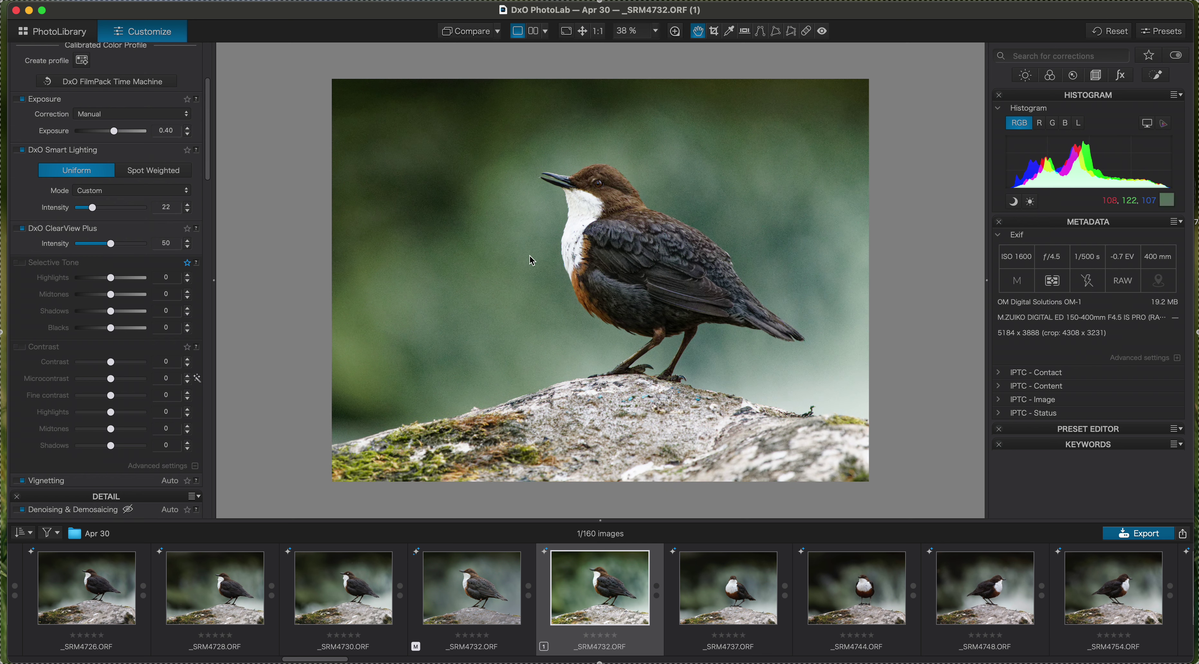
pyautogui.moveTo(111, 243)
pyautogui.mouseDown()
pyautogui.moveTo(79, 250)
pyautogui.moveTo(96, 251)
pyautogui.mouseUp()
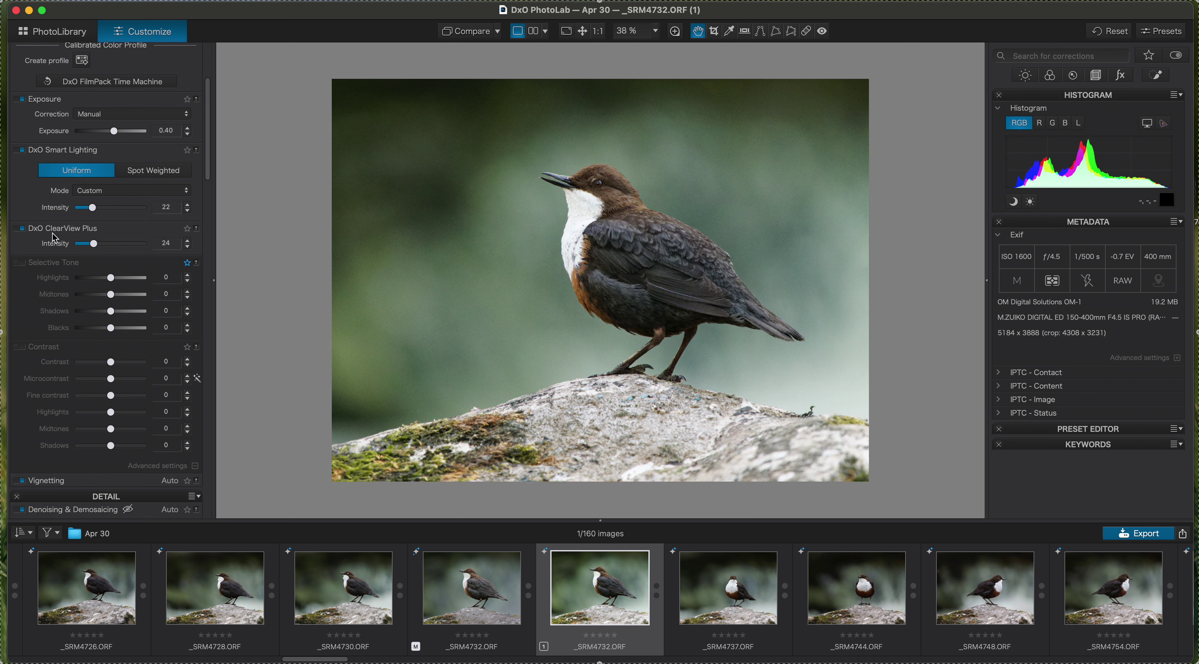
pyautogui.click(22, 230)
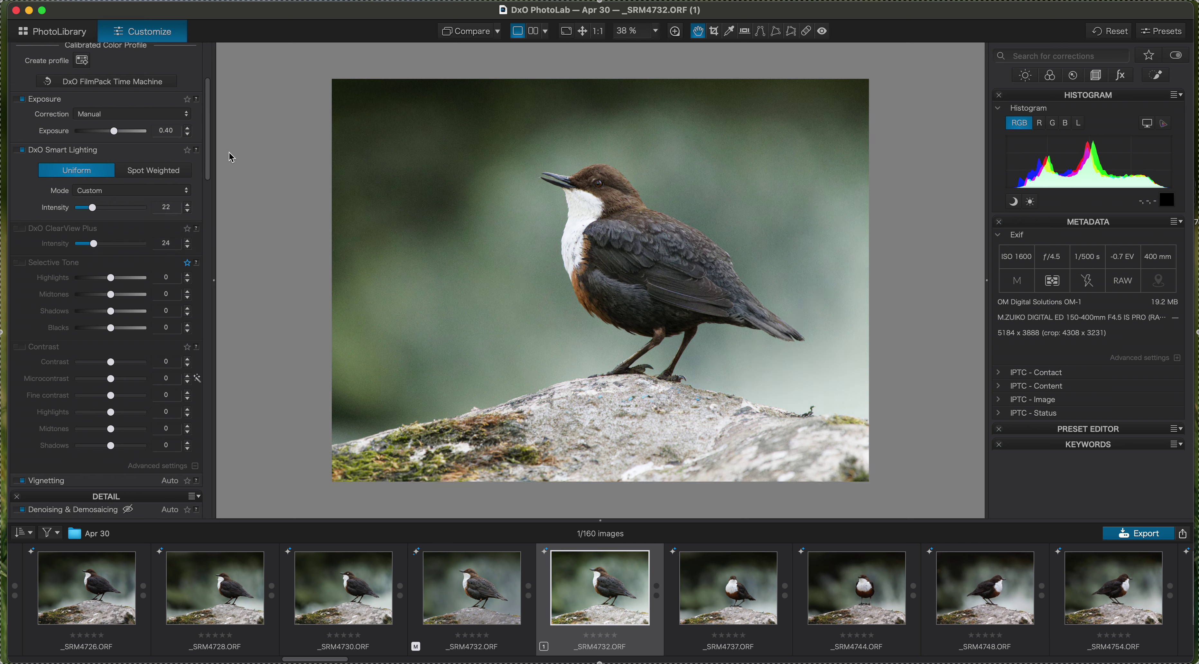
# - Try lifting the Selective Tone shadows, reset them to 0, and set the midtones to 15
pyautogui.moveTo(210, 180); pyautogui.dragTo(212, 208)
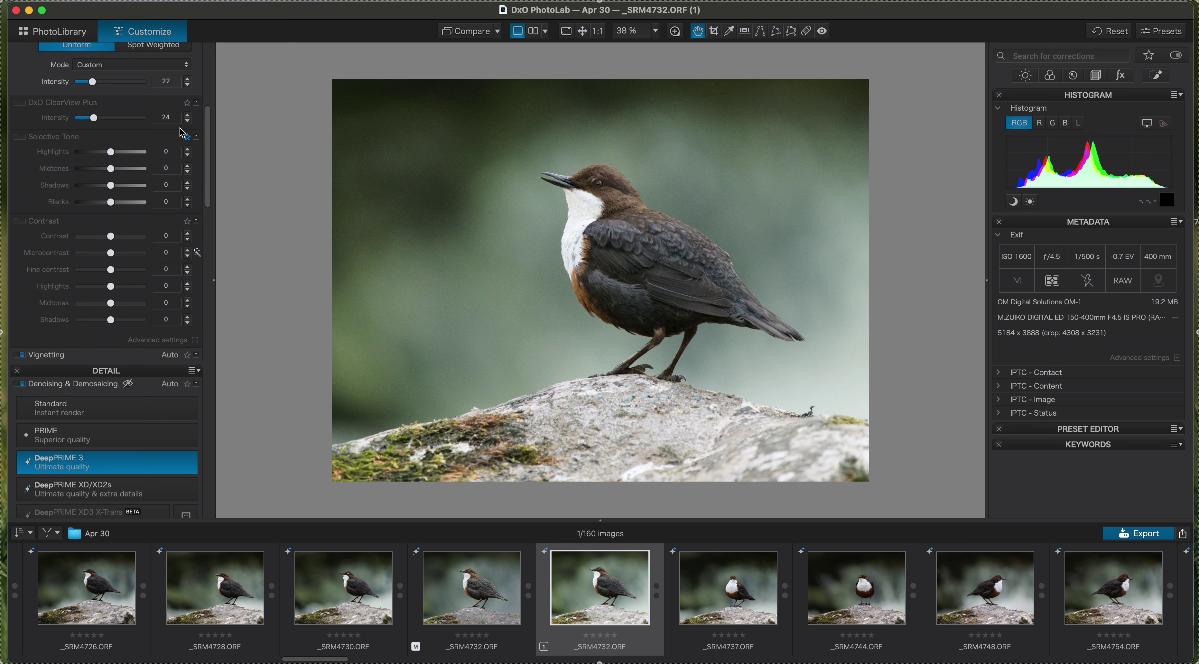
pyautogui.click(112, 187)
pyautogui.moveTo(112, 188); pyautogui.dragTo(115, 191)
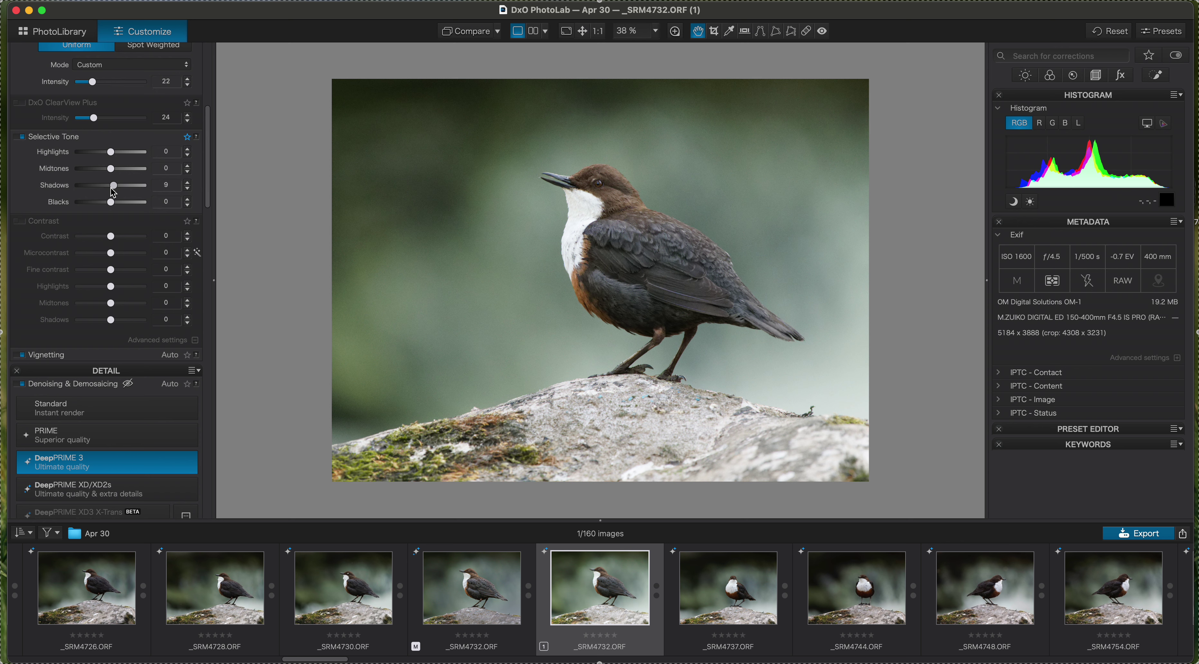
pyautogui.doubleClick(113, 189)
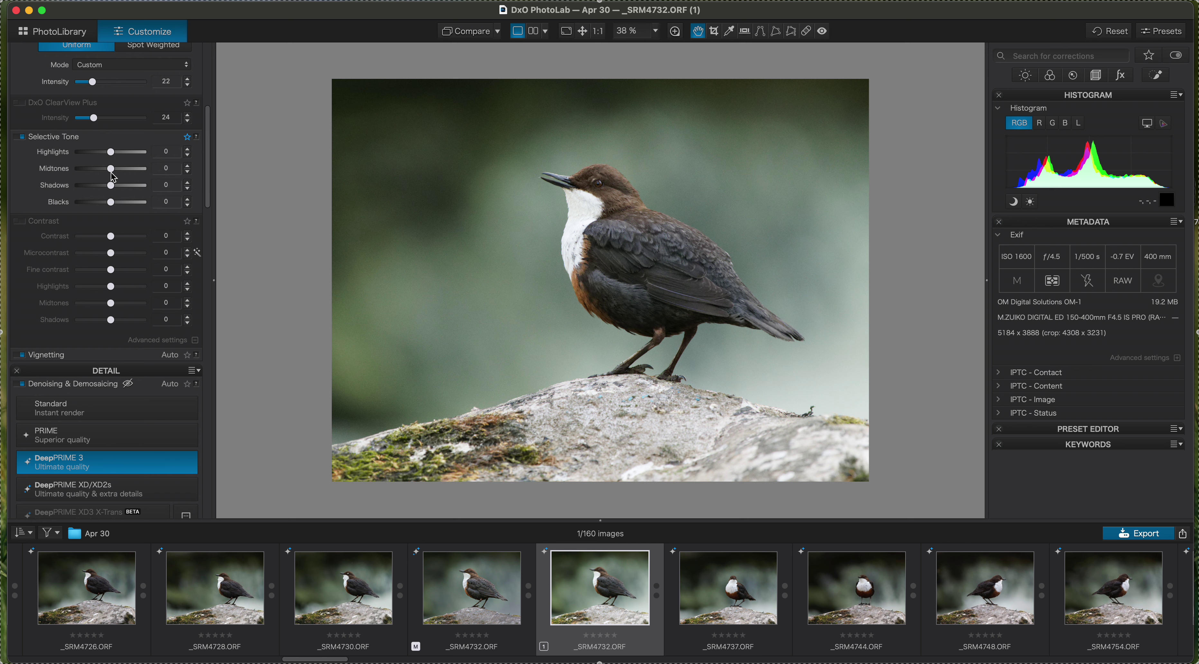
pyautogui.moveTo(111, 173); pyautogui.dragTo(117, 172)
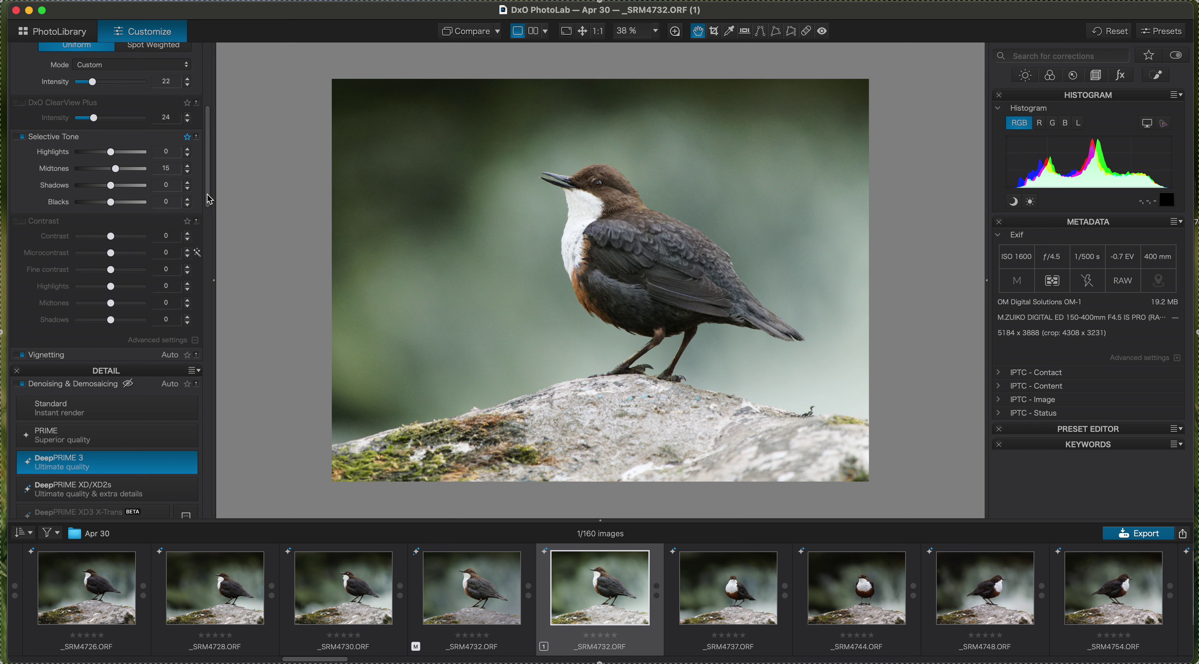
# - Enable the Contrast correction, reset microcontrast to 0 and set fine contrast to 12
pyautogui.scroll(-5, 209, 199)
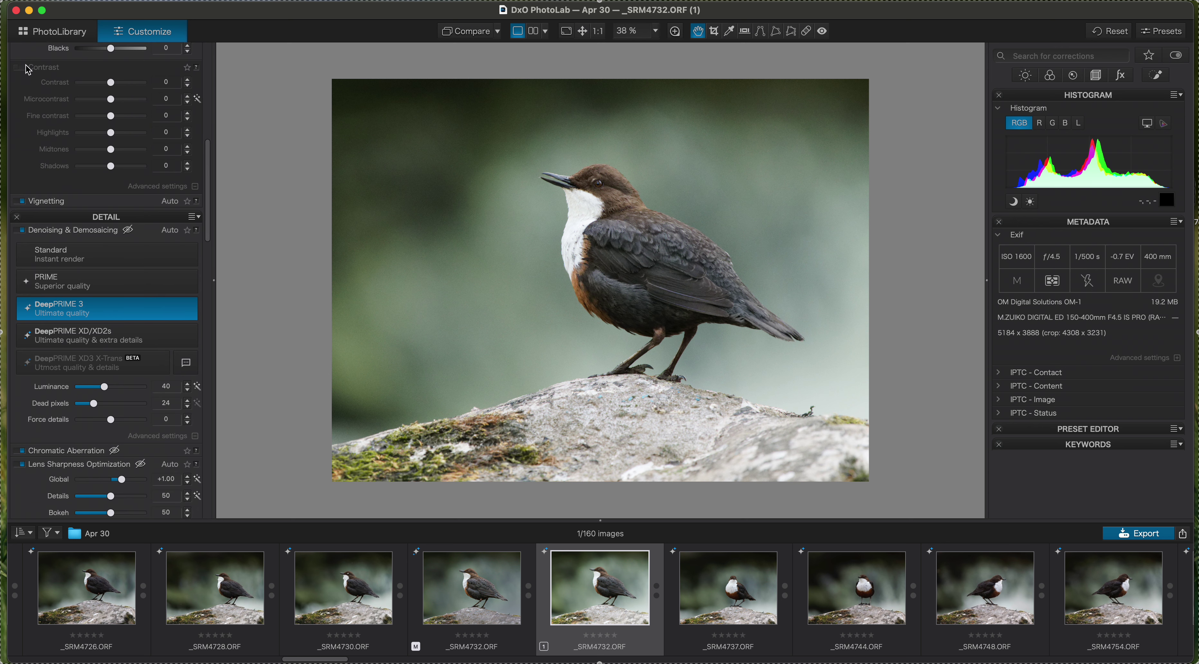
pyautogui.click(21, 68)
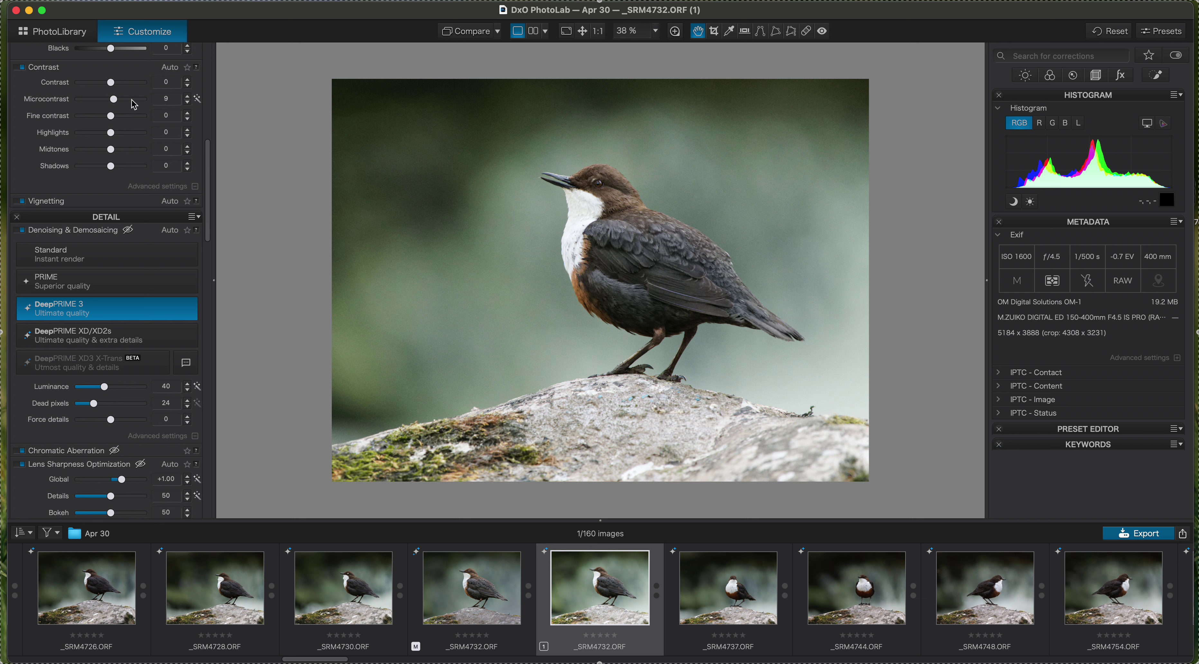
pyautogui.doubleClick(113, 99)
pyautogui.moveTo(113, 121); pyautogui.dragTo(128, 118)
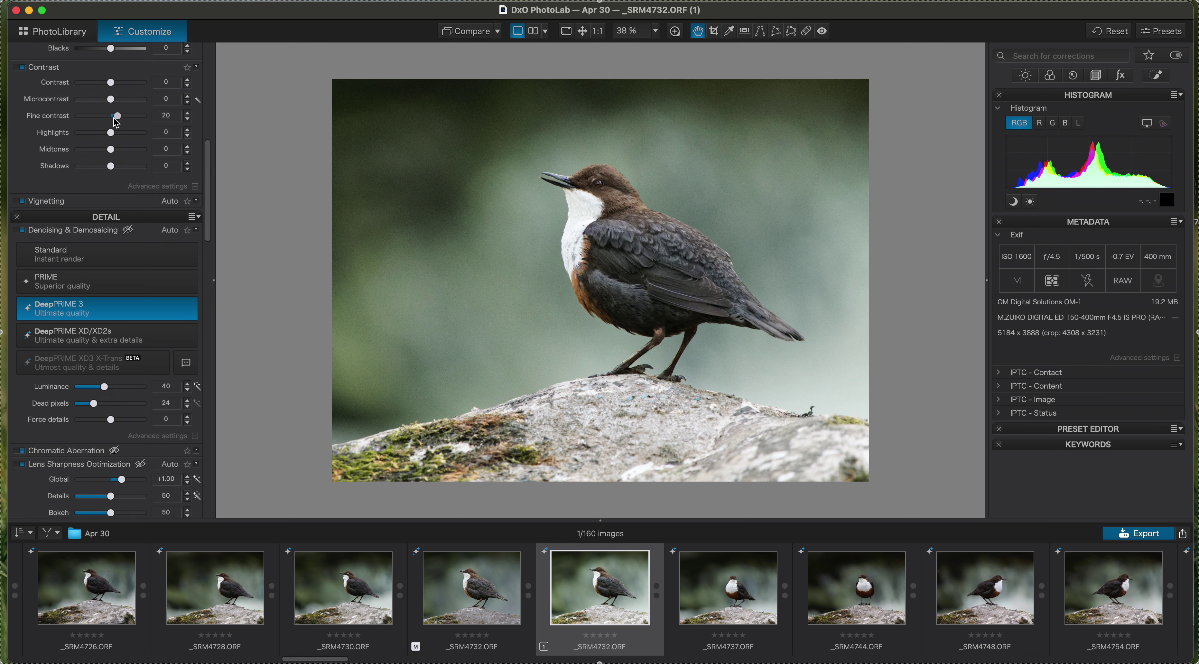
pyautogui.doubleClick(116, 120)
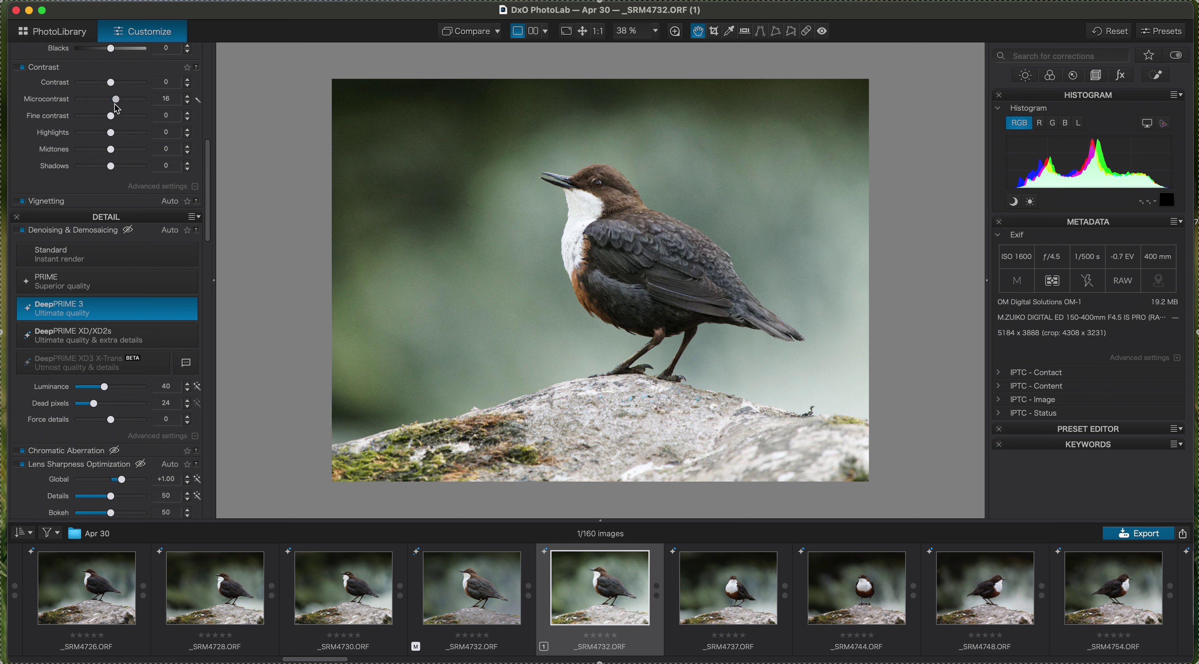
pyautogui.moveTo(116, 106); pyautogui.dragTo(117, 102)
pyautogui.doubleClick(120, 99)
pyautogui.scroll(-5, 212, 212)
pyautogui.scroll(4, 60, 163)
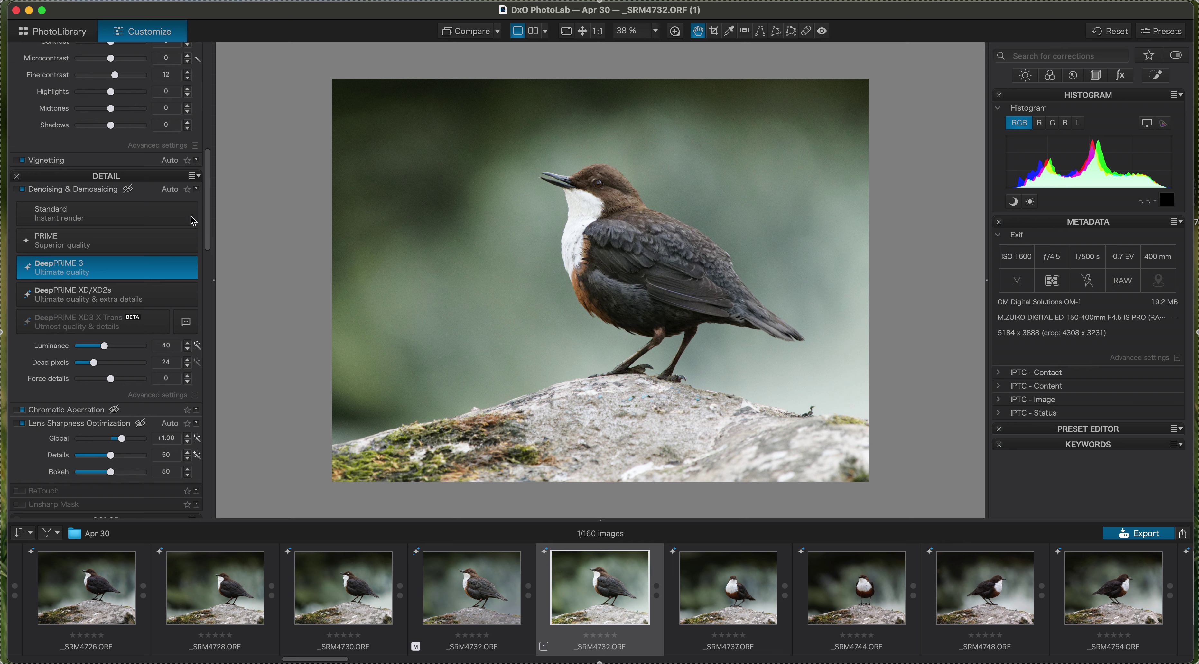
# - Examine the bird's head and plumage at 75 % magnification alongside the denoising and lens sharpness settings
pyautogui.scroll(-3, 212, 242)
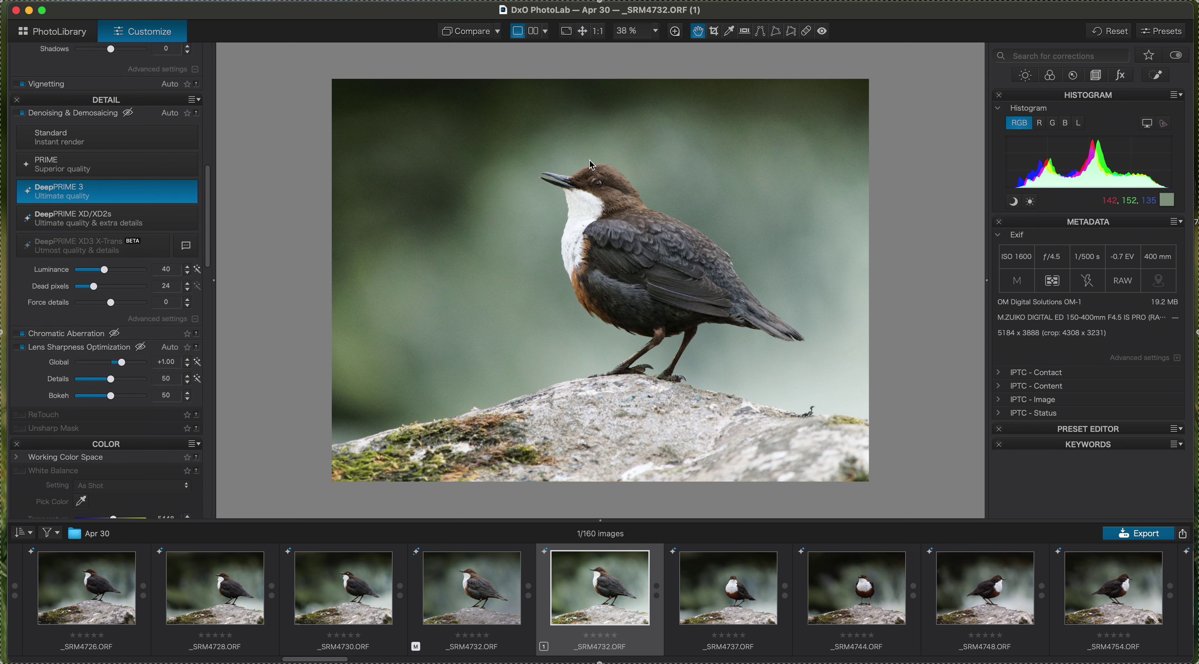
pyautogui.click(655, 34)
pyautogui.click(631, 62)
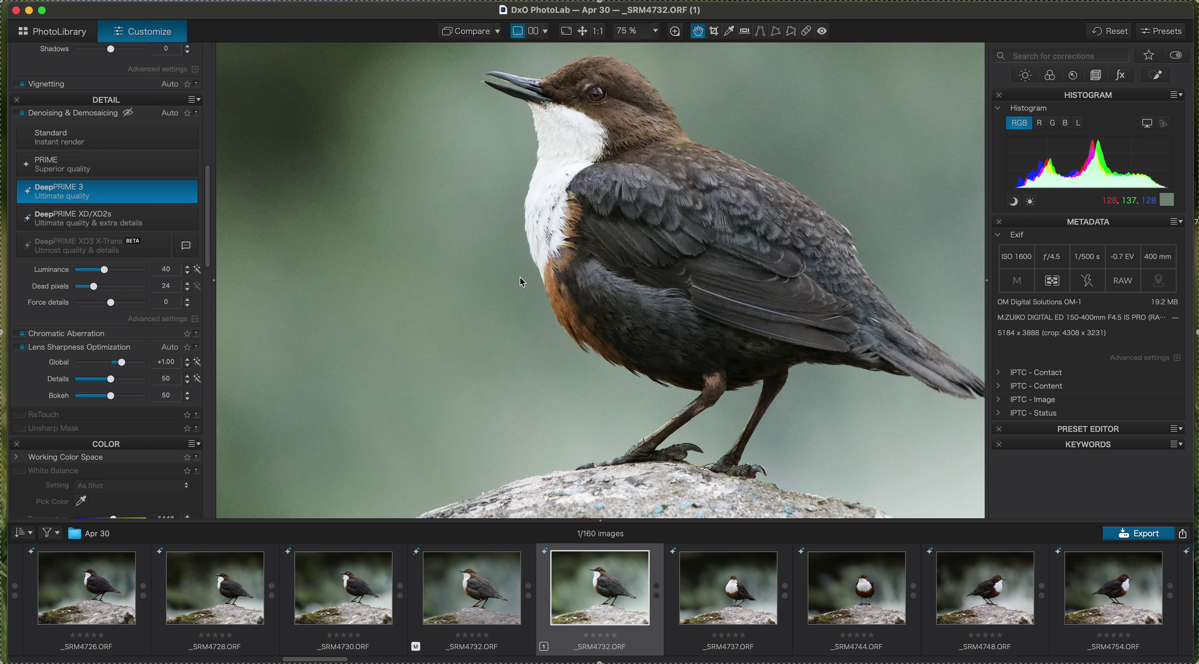
pyautogui.moveTo(522, 282); pyautogui.dragTo(483, 320)
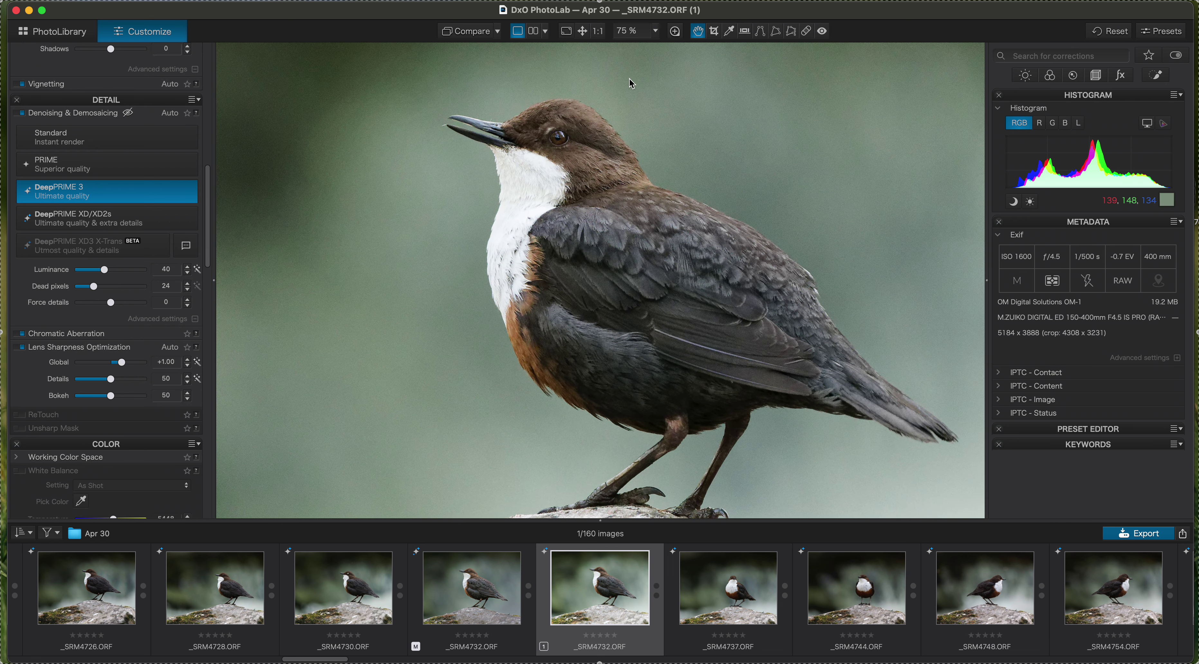
# - Examine the bird's head, breast and wing feathers at 100 % magnification, with and without the Loupe
pyautogui.moveTo(543, 279); pyautogui.dragTo(560, 315)
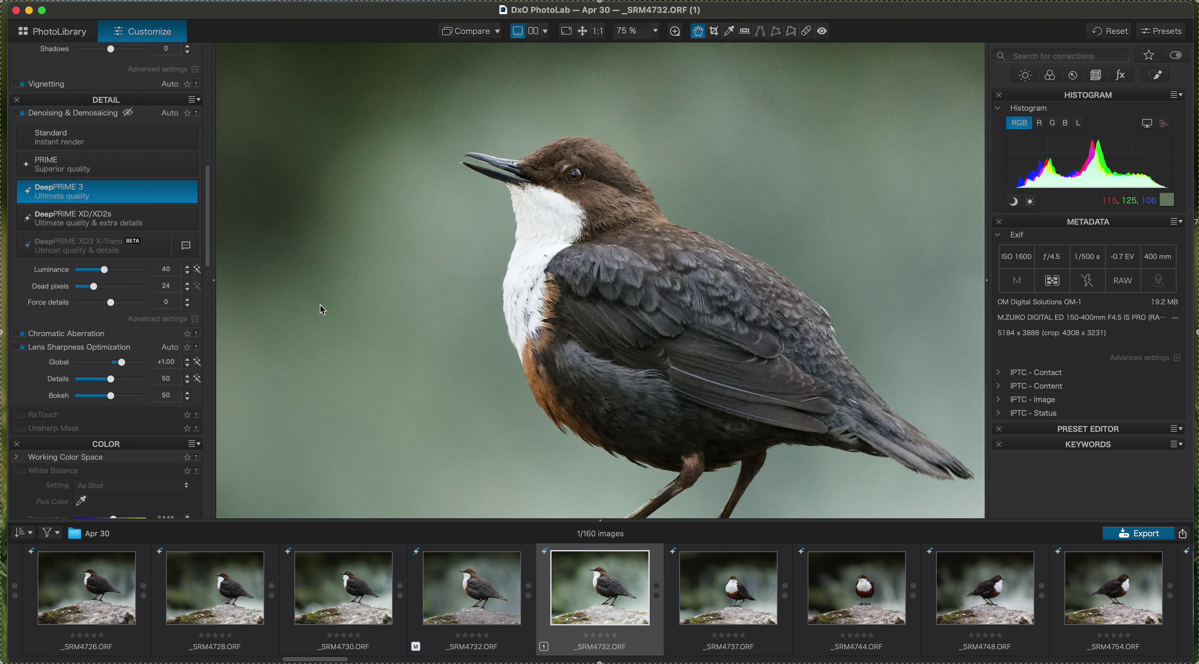
pyautogui.scroll(-2, 350, 304)
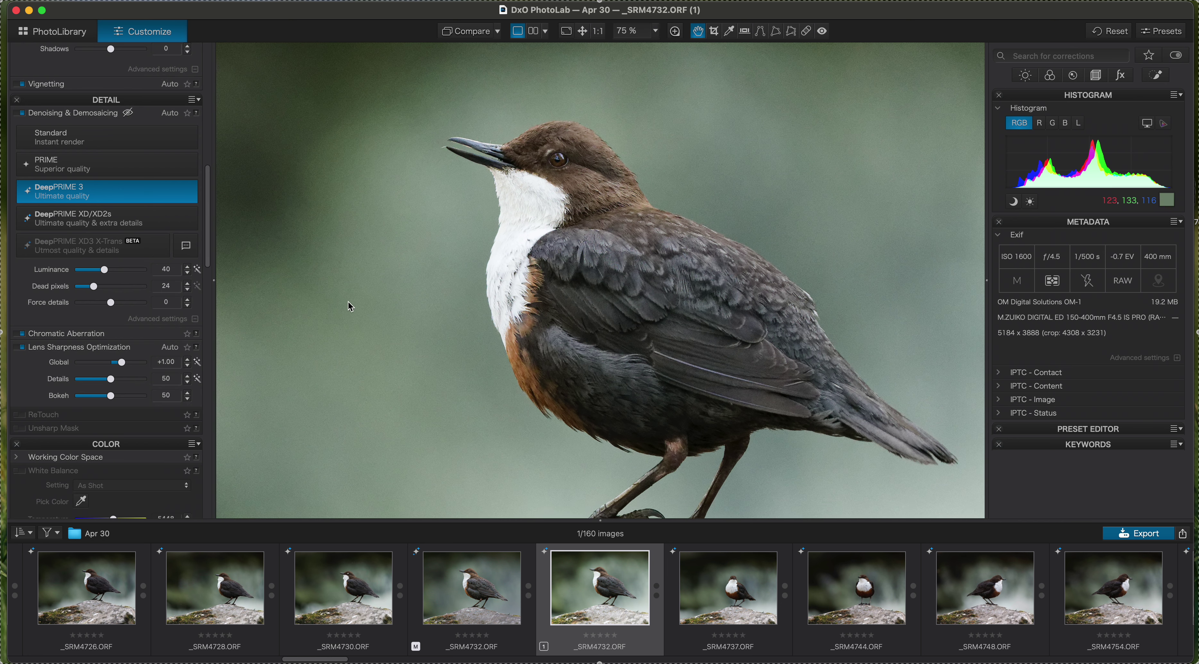
pyautogui.hscroll(2, 363, 290)
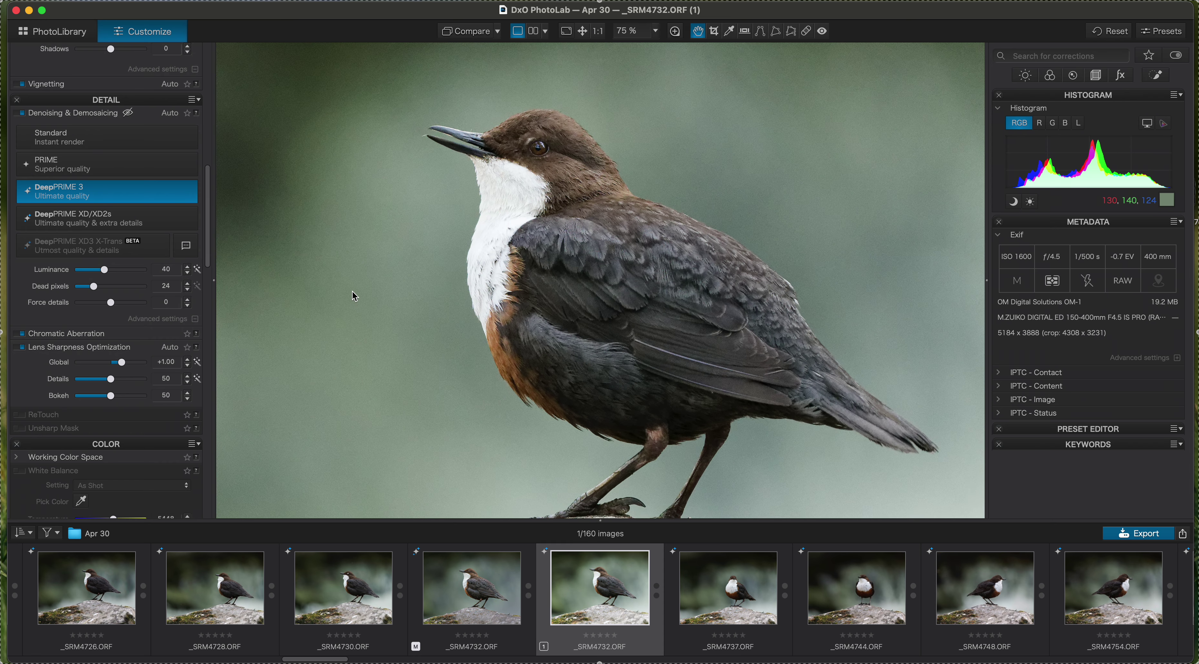
pyautogui.scroll(2, 361, 311)
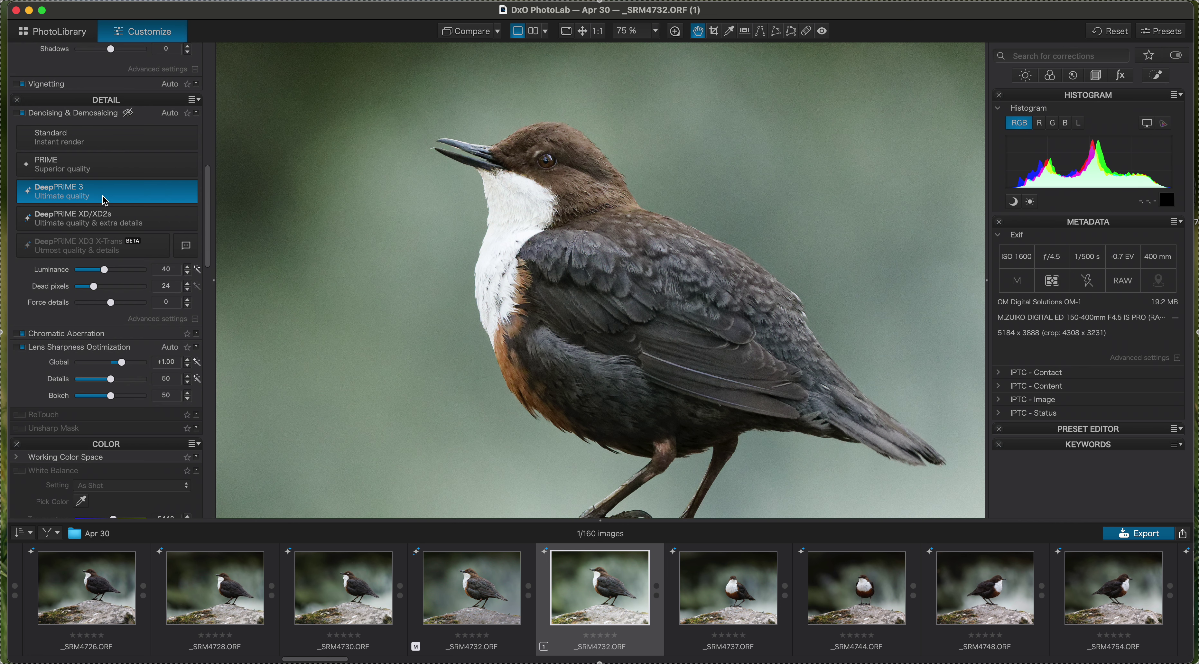
pyautogui.moveTo(306, 307); pyautogui.dragTo(326, 341)
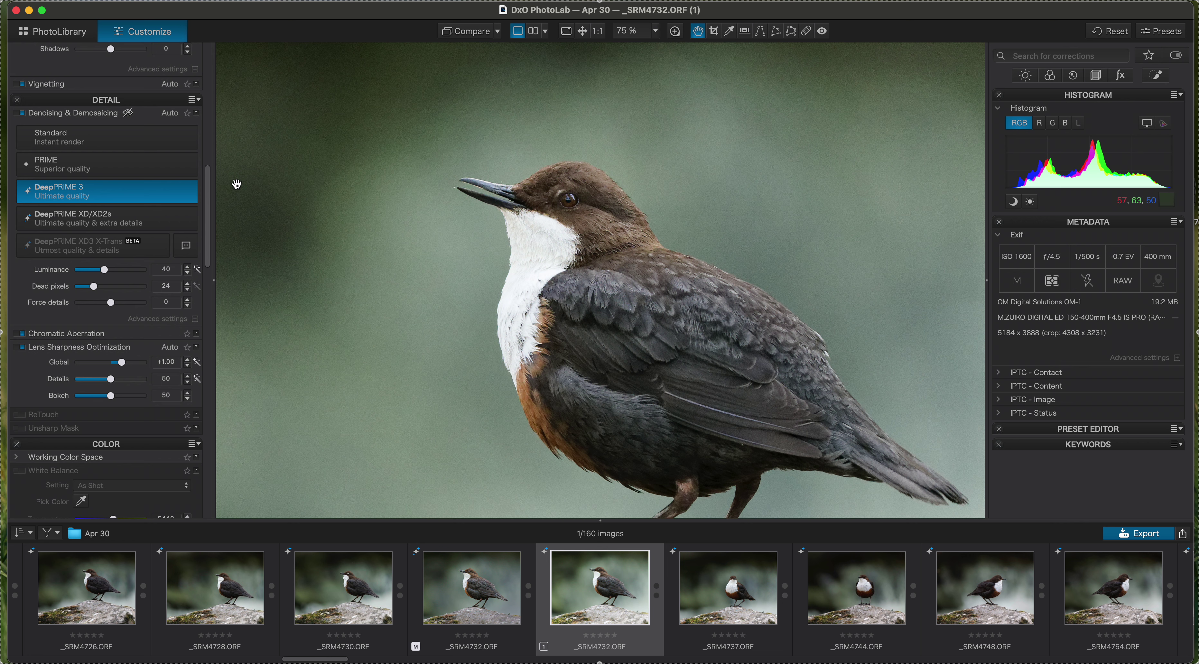
pyautogui.click(675, 32)
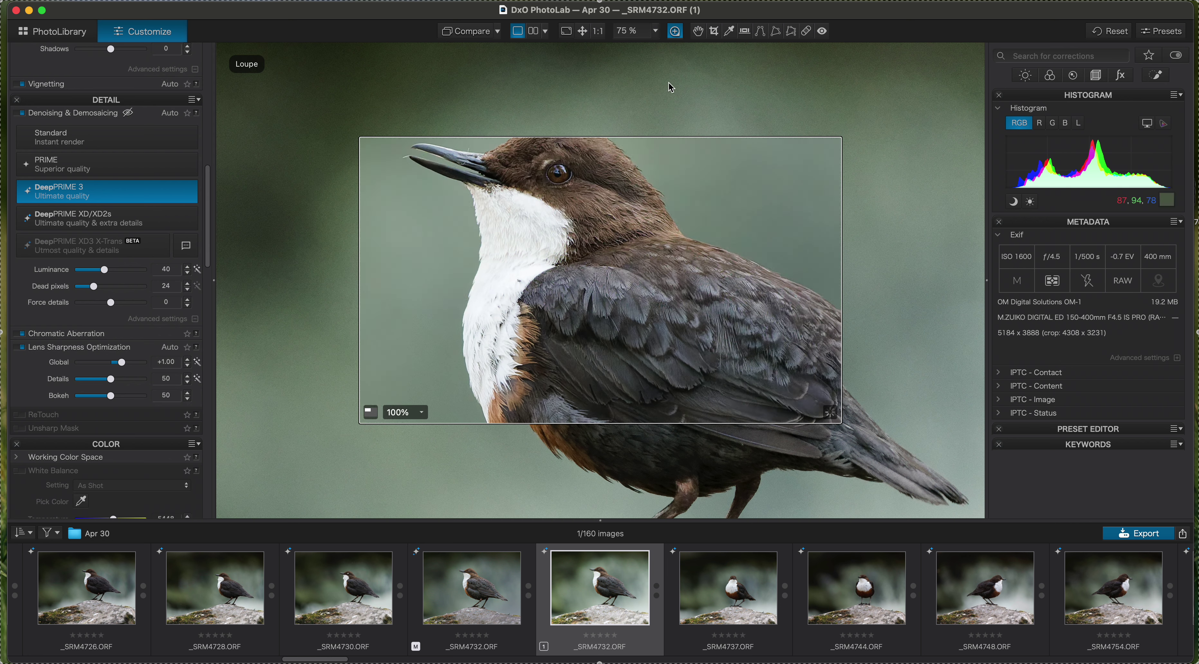
pyautogui.click(657, 32)
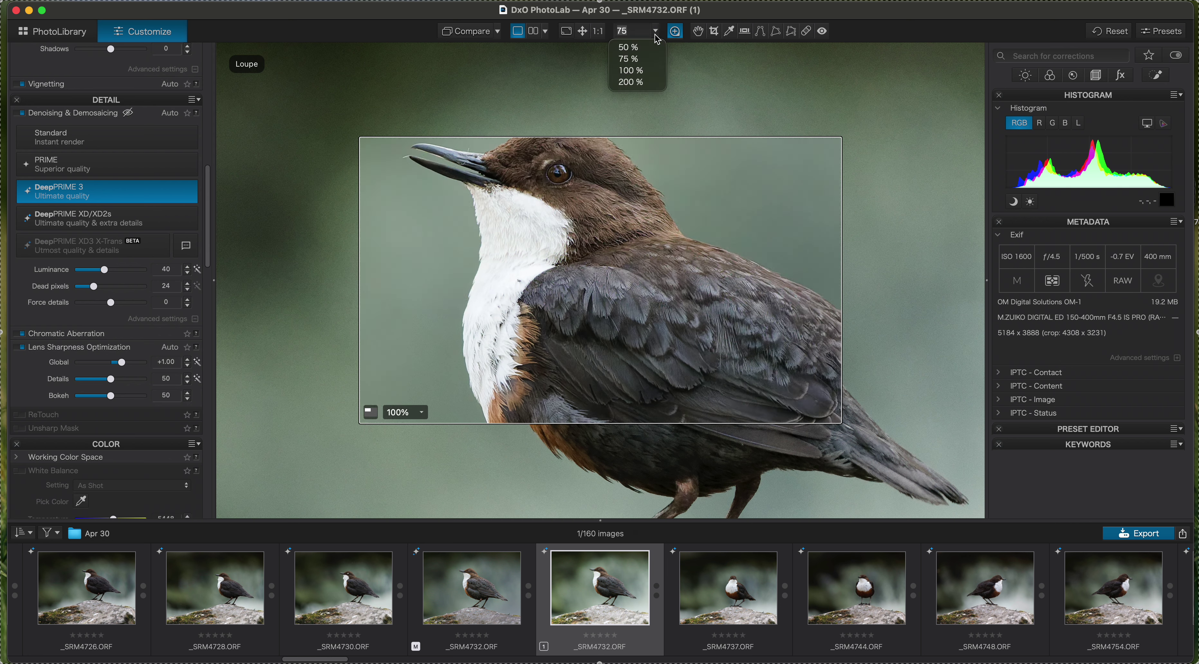
pyautogui.click(637, 74)
pyautogui.moveTo(518, 295); pyautogui.dragTo(474, 239)
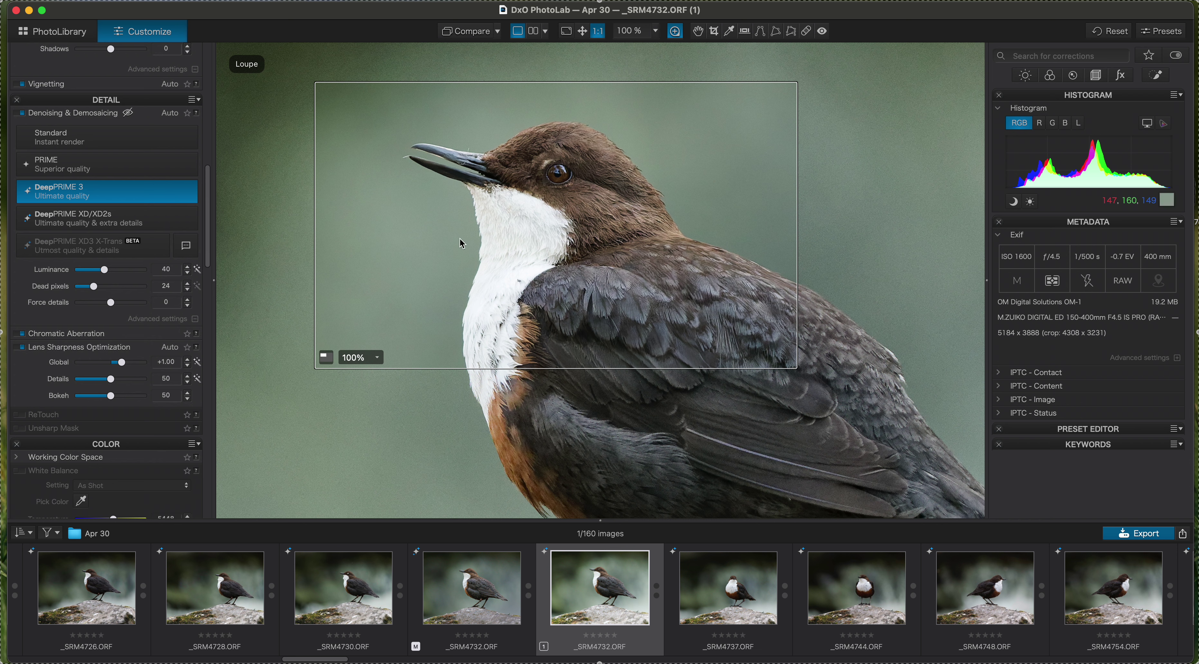
pyautogui.press('l')
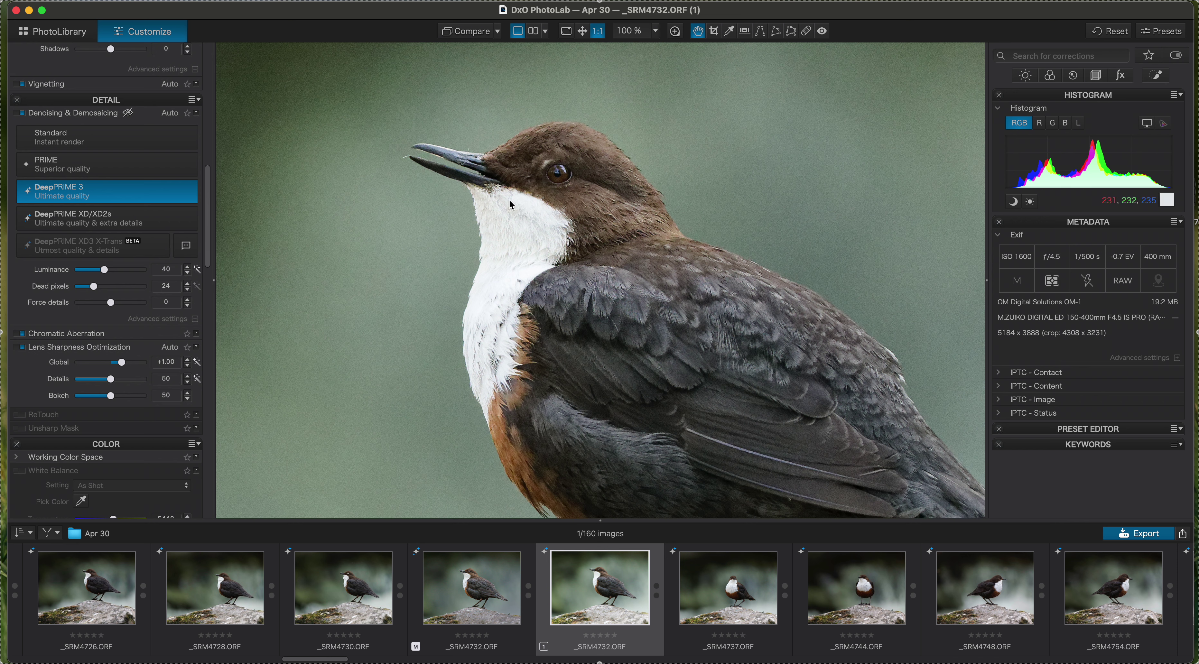
pyautogui.press('l')
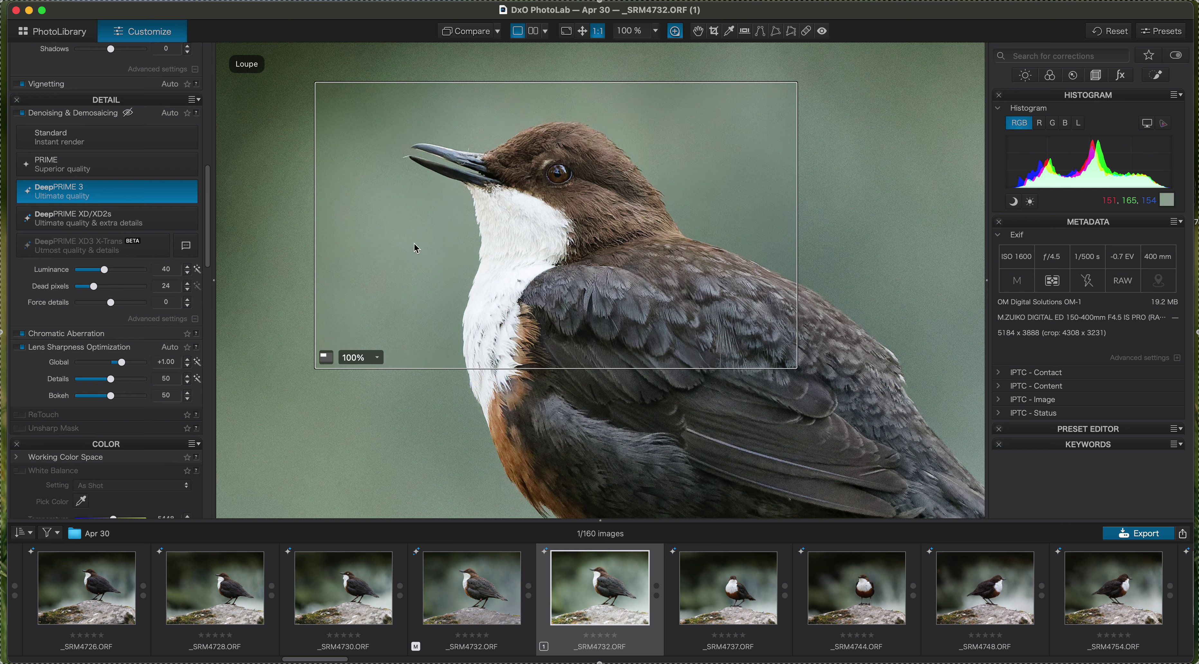
# - Switch the denoising to DeepPRIME XD/XD2s, then try a stronger global lens sharpness and reset it to +1.00
pyautogui.click(77, 218)
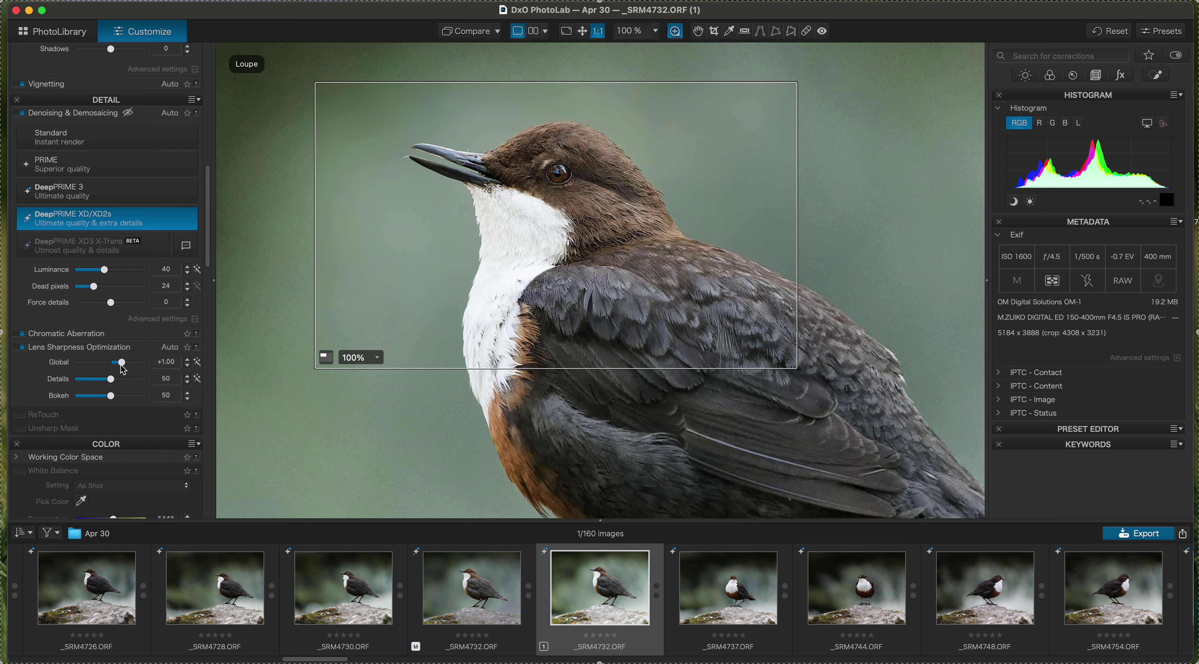
pyautogui.moveTo(123, 368); pyautogui.dragTo(140, 370)
pyautogui.click(197, 364)
pyautogui.press('Escape')
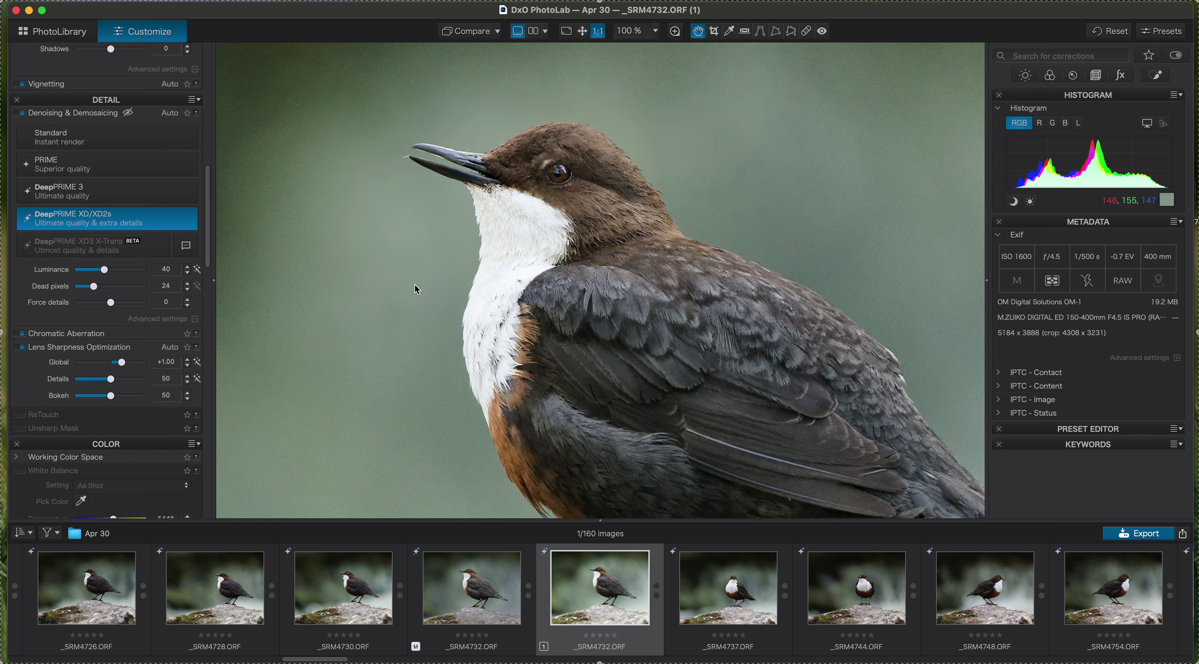
# - Fit the whole photo in view and switch the white balance to Custom with a temperature of 5448
pyautogui.click(581, 31)
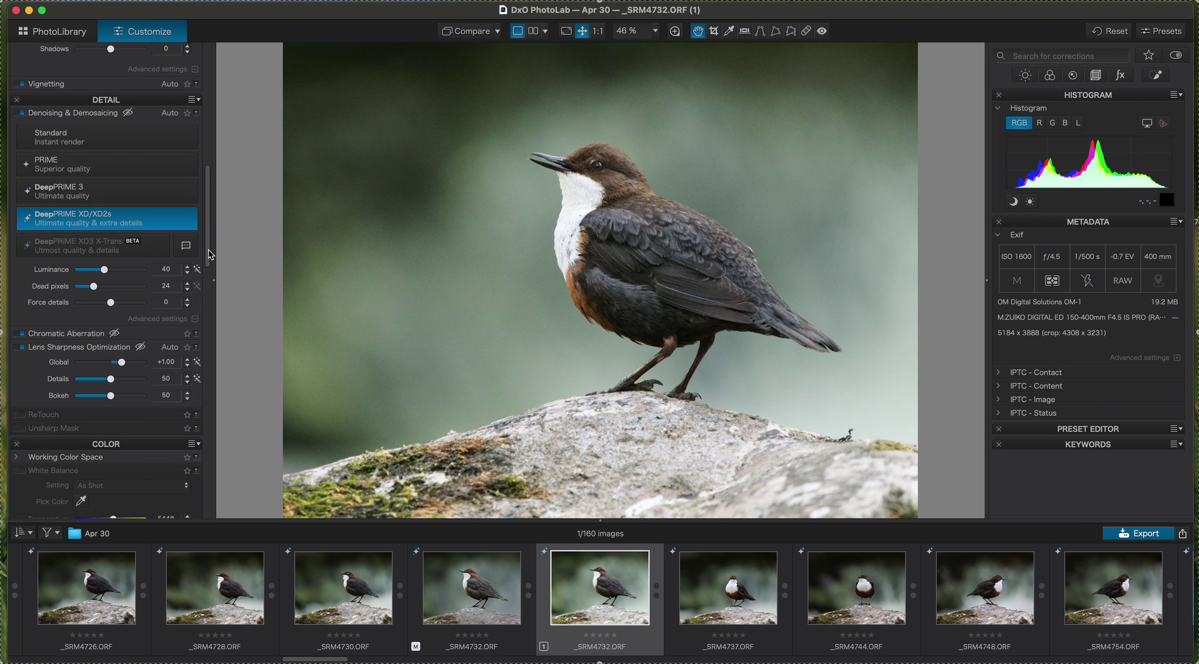
pyautogui.moveTo(211, 256); pyautogui.dragTo(222, 329)
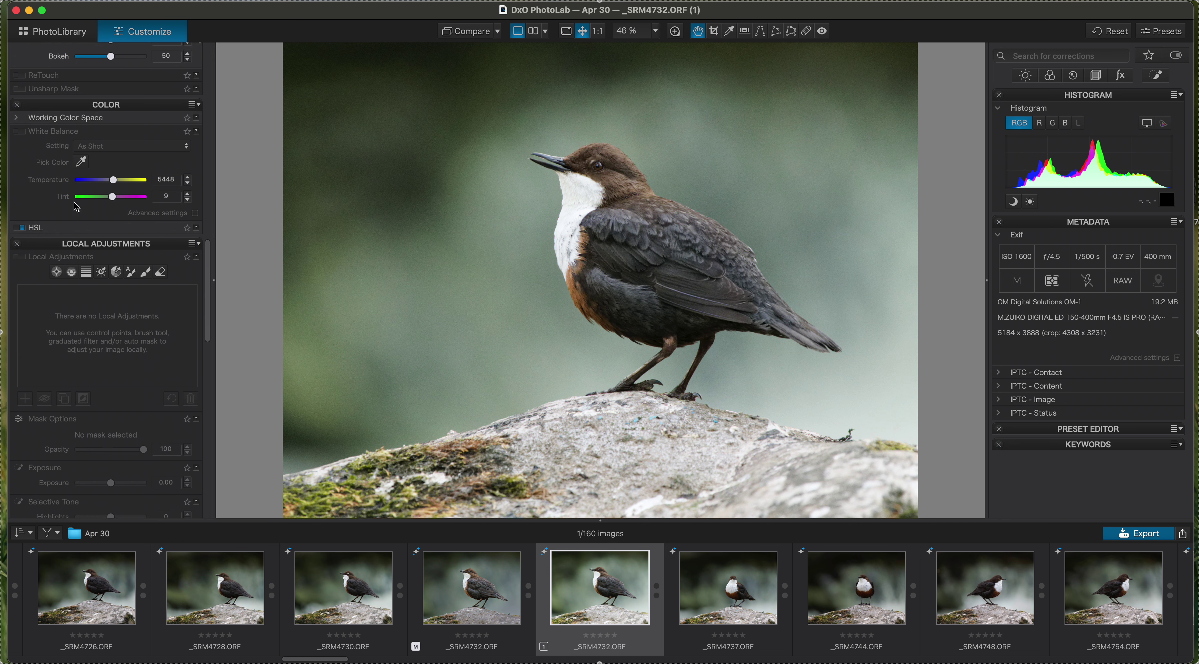
pyautogui.click(113, 180)
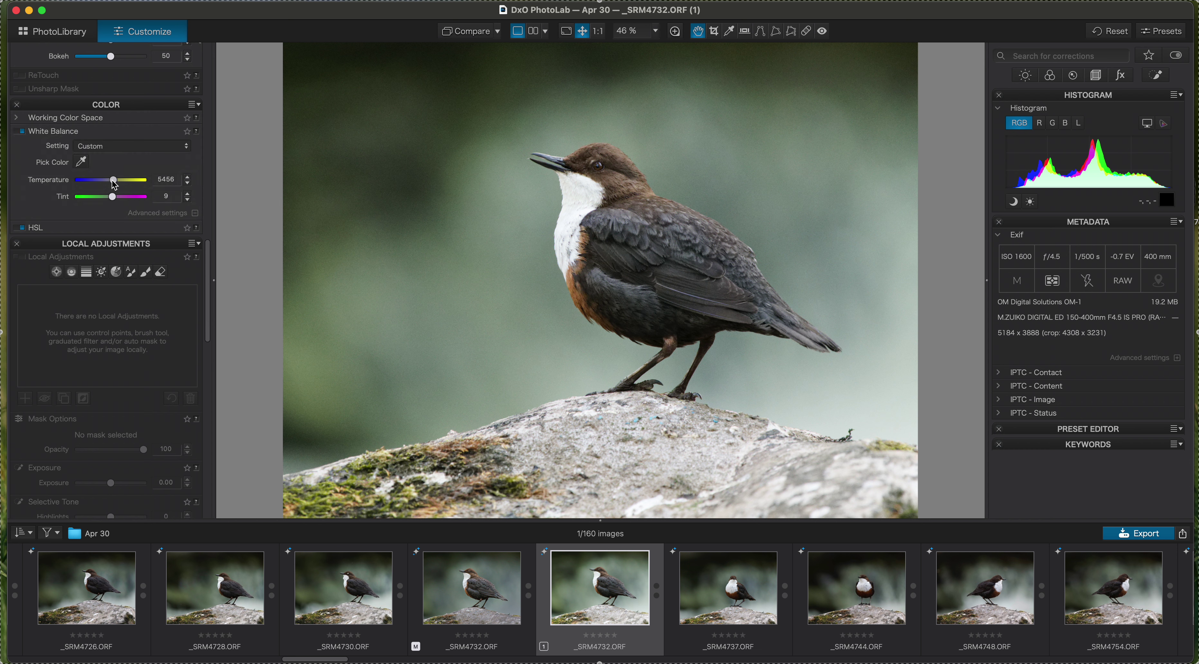
pyautogui.moveTo(115, 185); pyautogui.dragTo(120, 188)
pyautogui.scroll(-3, 212, 312)
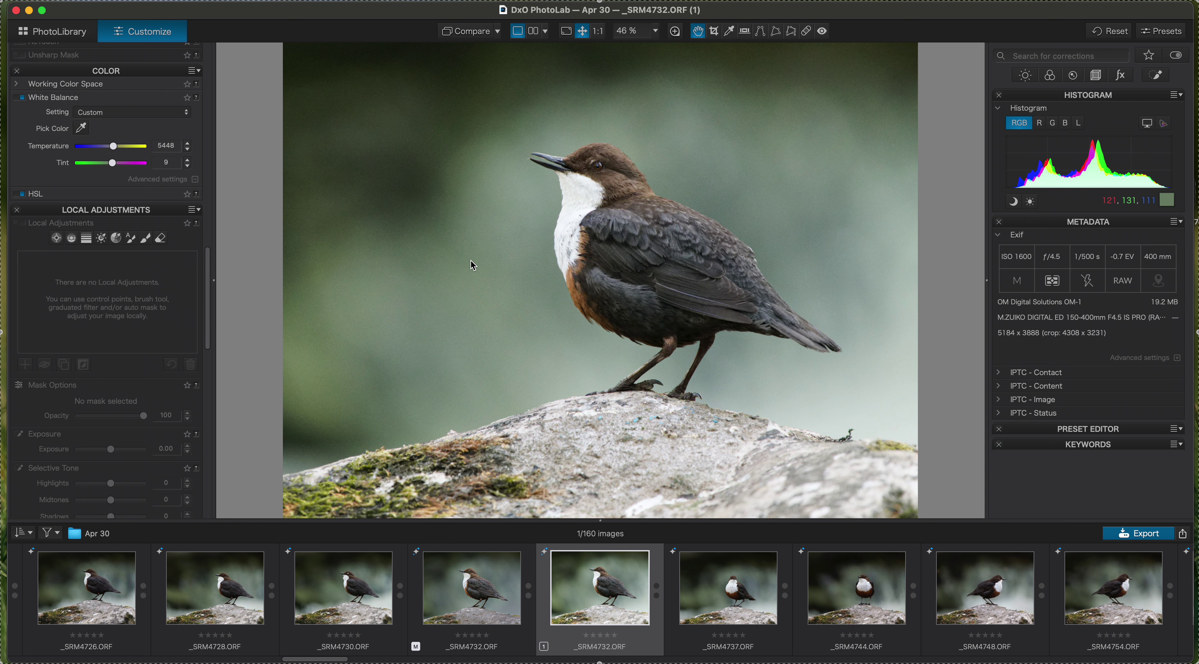
# - Enable the Local Adjustments correction for the photo
pyautogui.scroll(4, 465, 285)
pyautogui.scroll(-5, 462, 284)
pyautogui.scroll(-3, 458, 284)
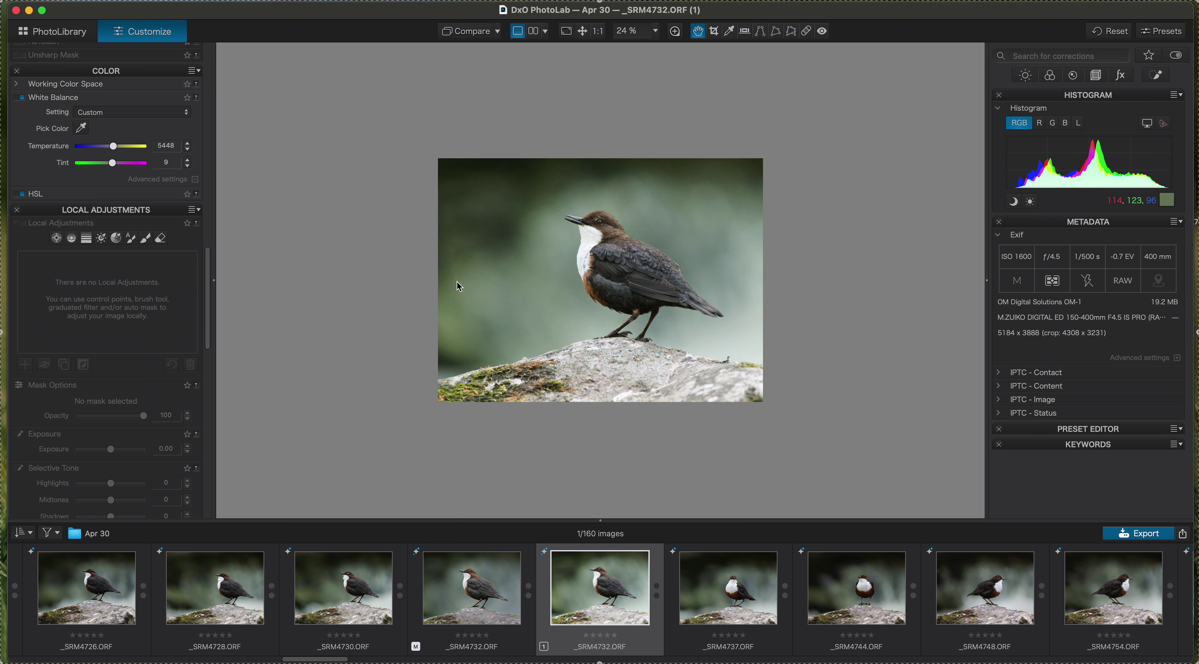
pyautogui.scroll(3, 456, 281)
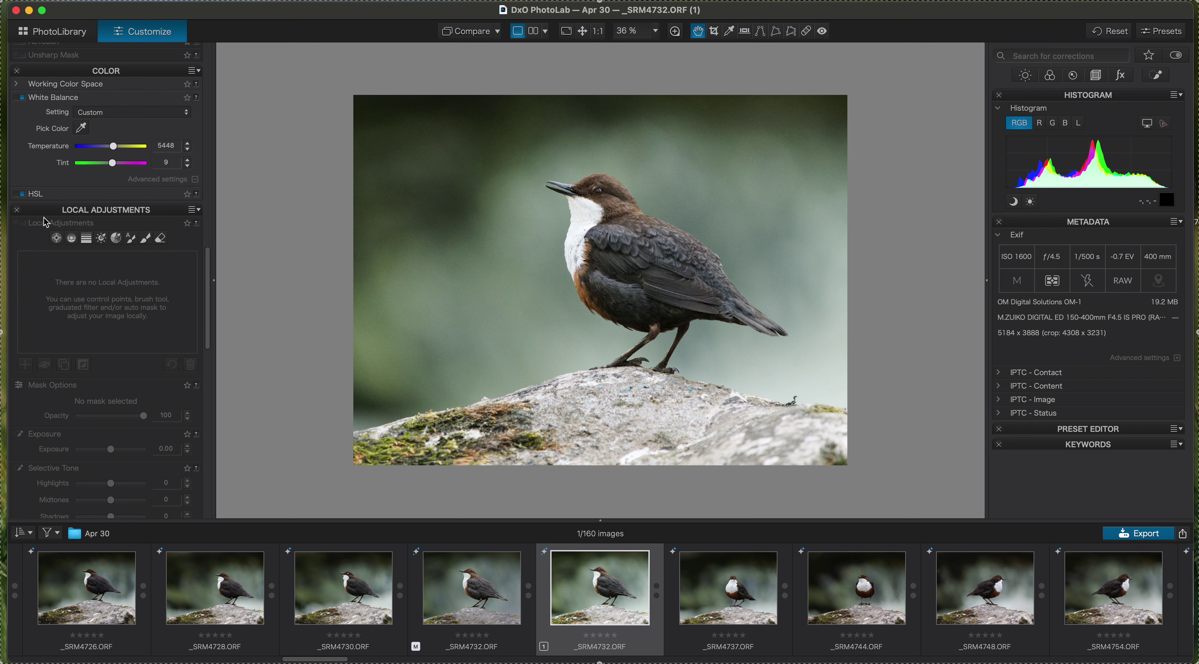
pyautogui.click(25, 224)
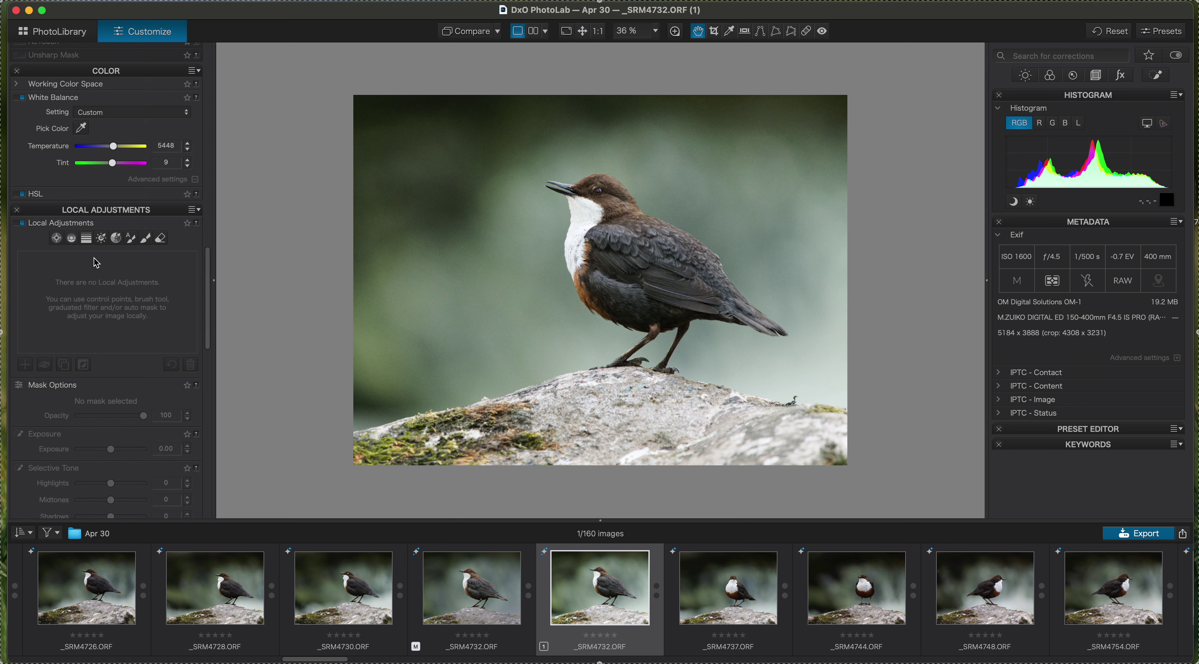
pyautogui.scroll(-3, 210, 313)
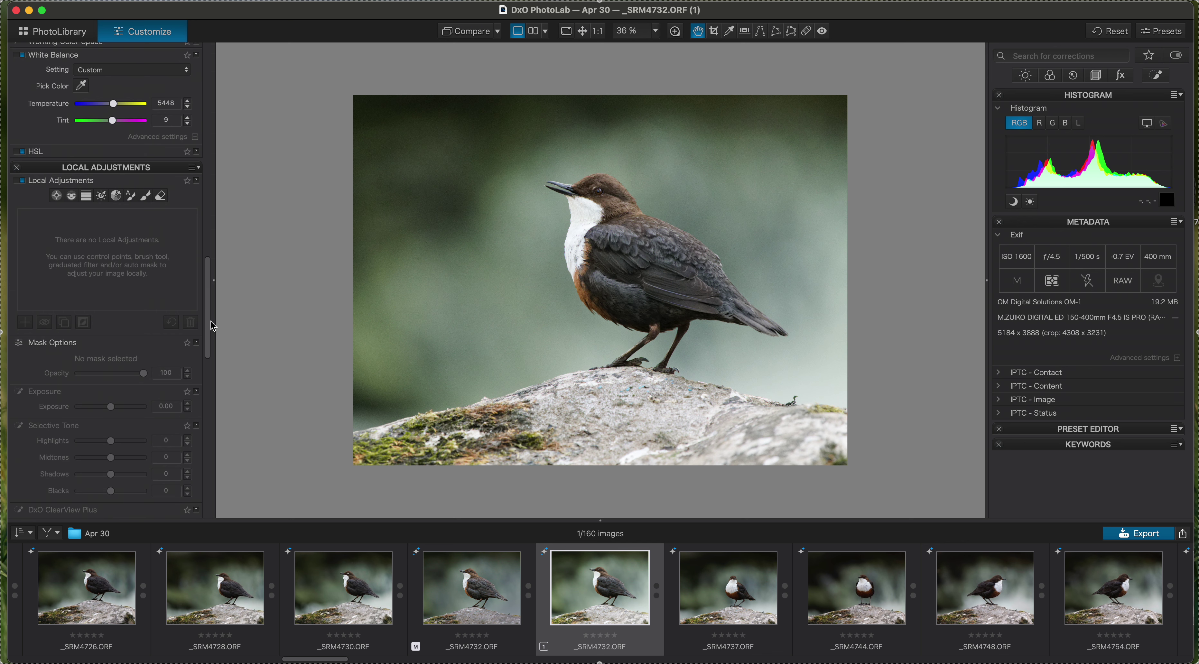
pyautogui.scroll(2, 210, 312)
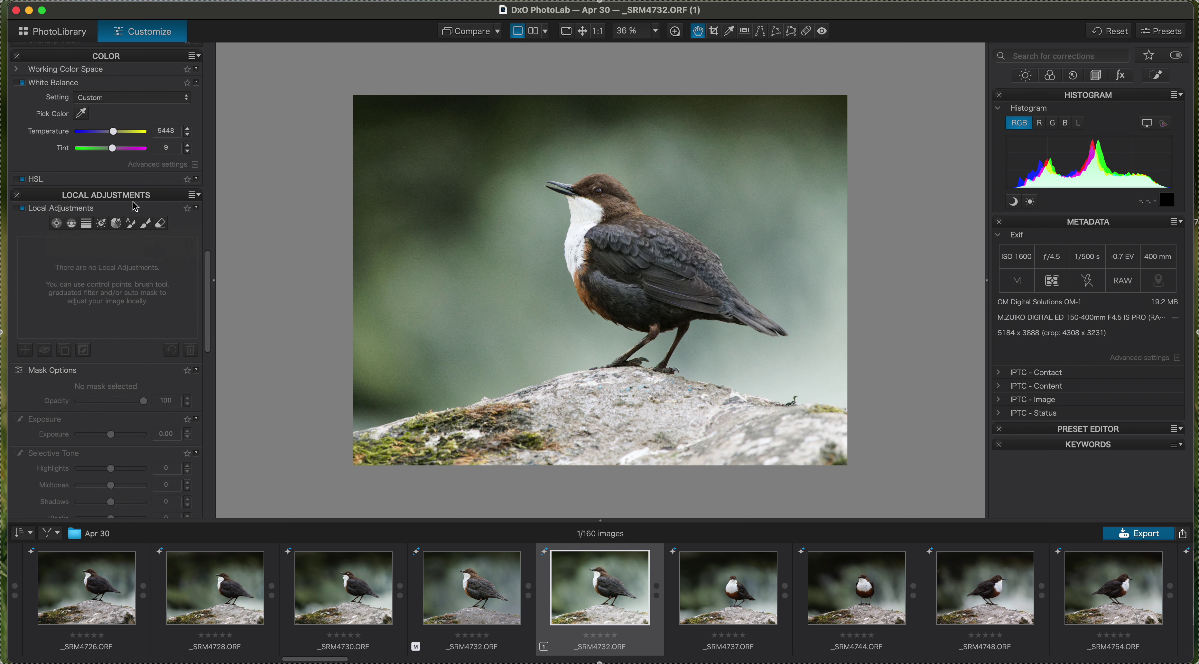
# - Create a control point mask with one large point on the pale background behind the tail and two on the rock's lower right half
pyautogui.click(61, 228)
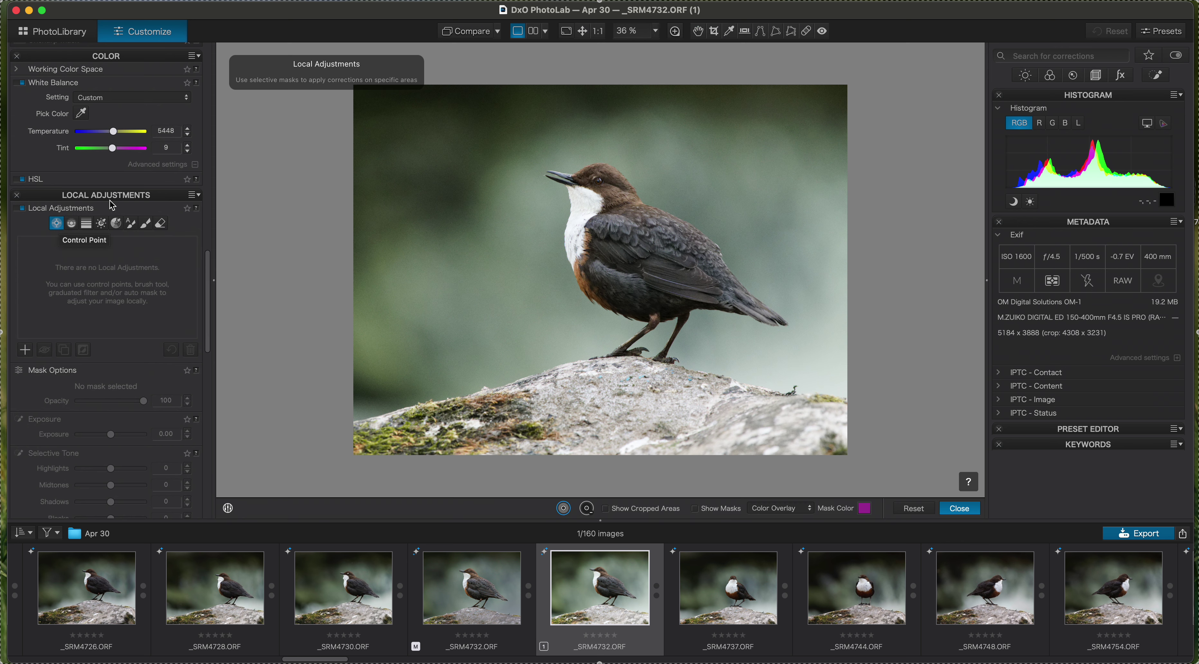
pyautogui.click(781, 347)
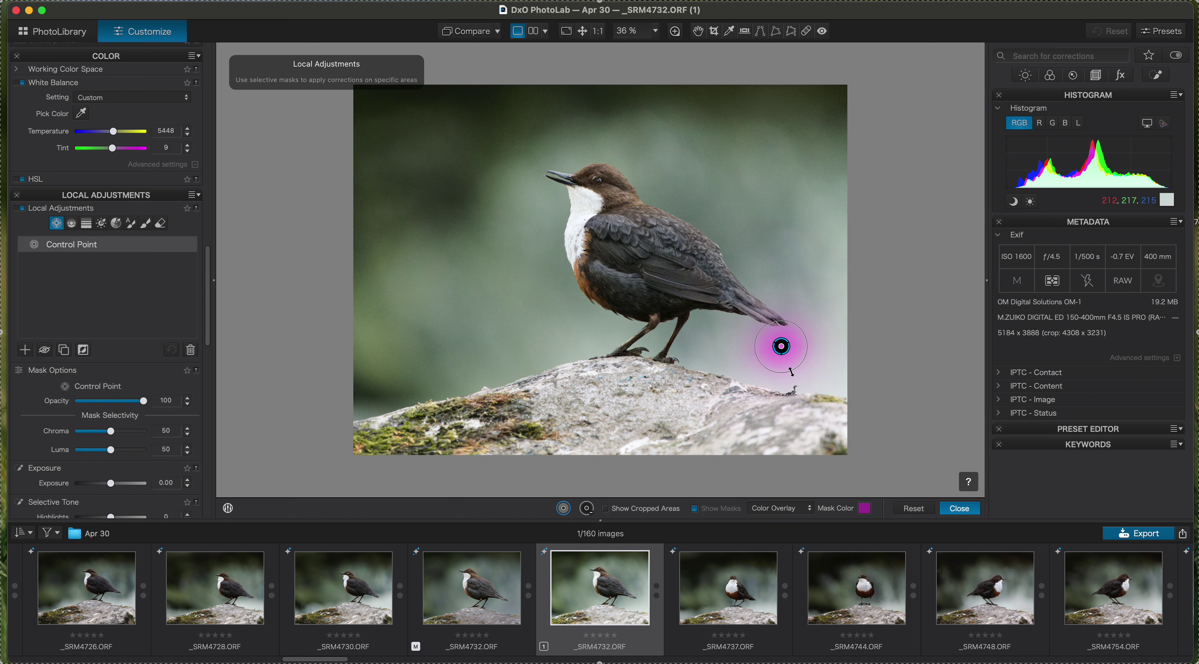
pyautogui.moveTo(781, 345); pyautogui.dragTo(821, 316)
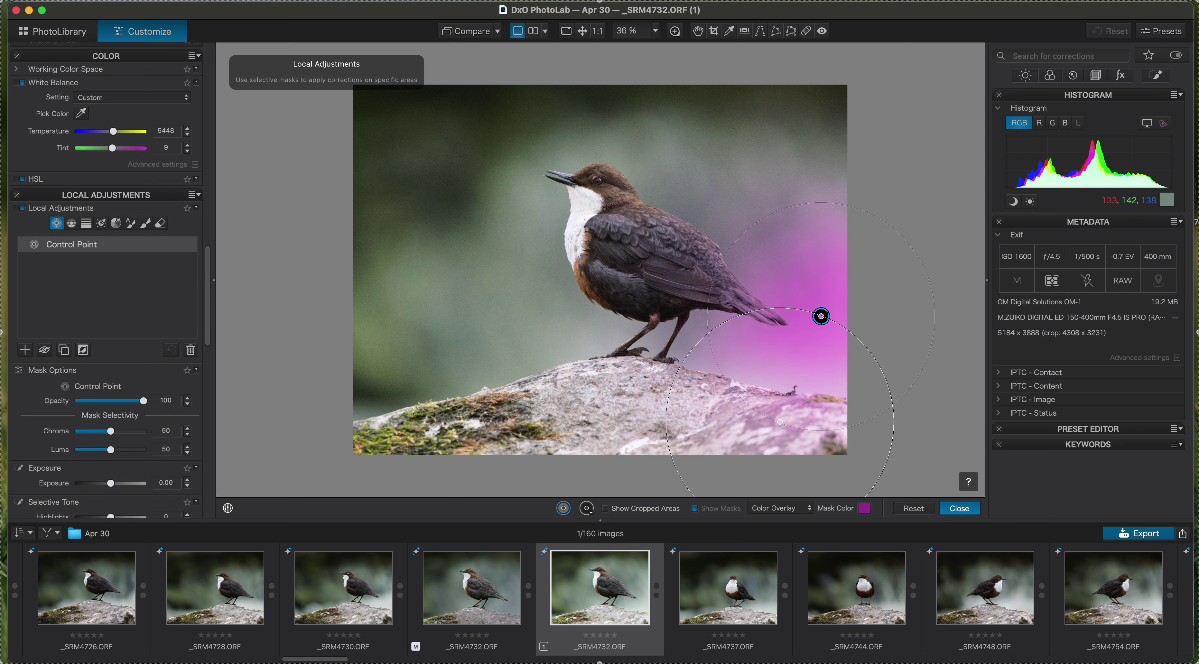
pyautogui.click(785, 423)
pyautogui.moveTo(714, 335); pyautogui.dragTo(725, 350)
pyautogui.click(673, 447)
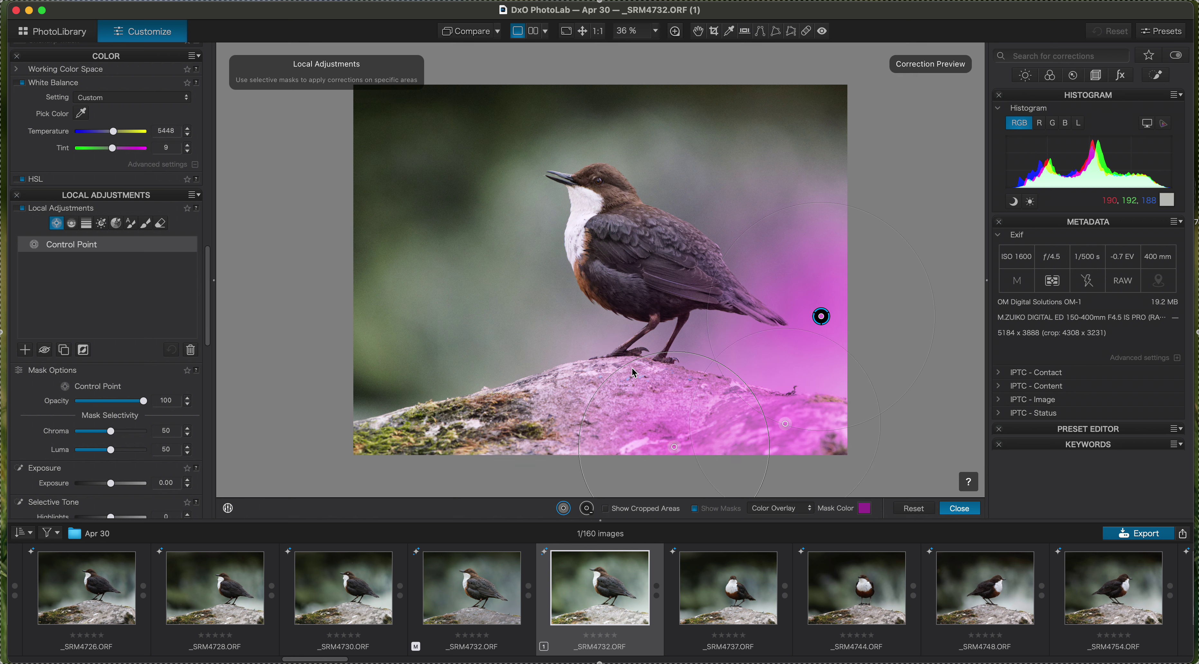
pyautogui.moveTo(625, 365); pyautogui.dragTo(631, 373)
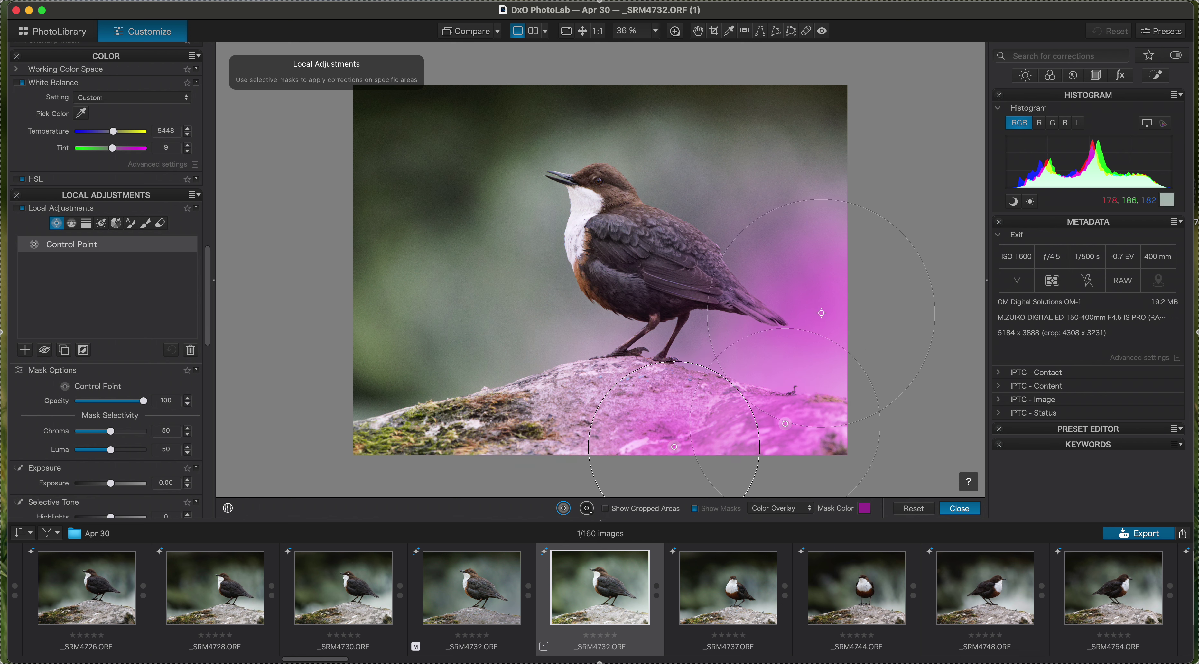
pyautogui.click(827, 310)
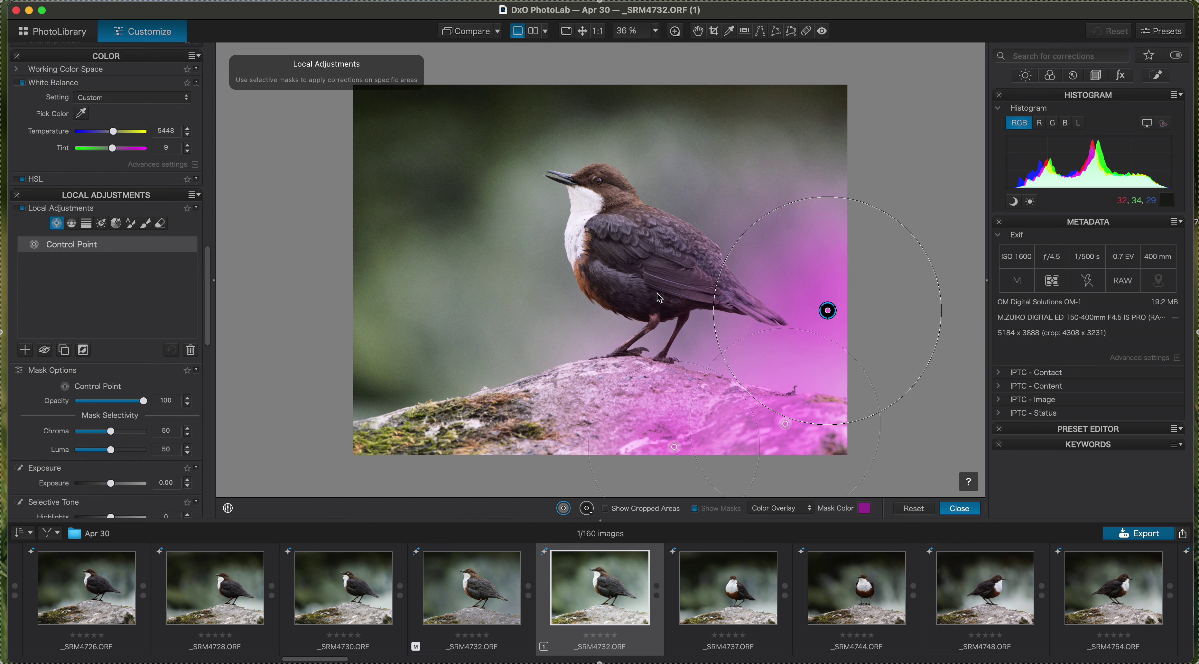
# - Exclude the bird's tail from the mask with a small negative control point placed on the tail feathers
pyautogui.press('alt')
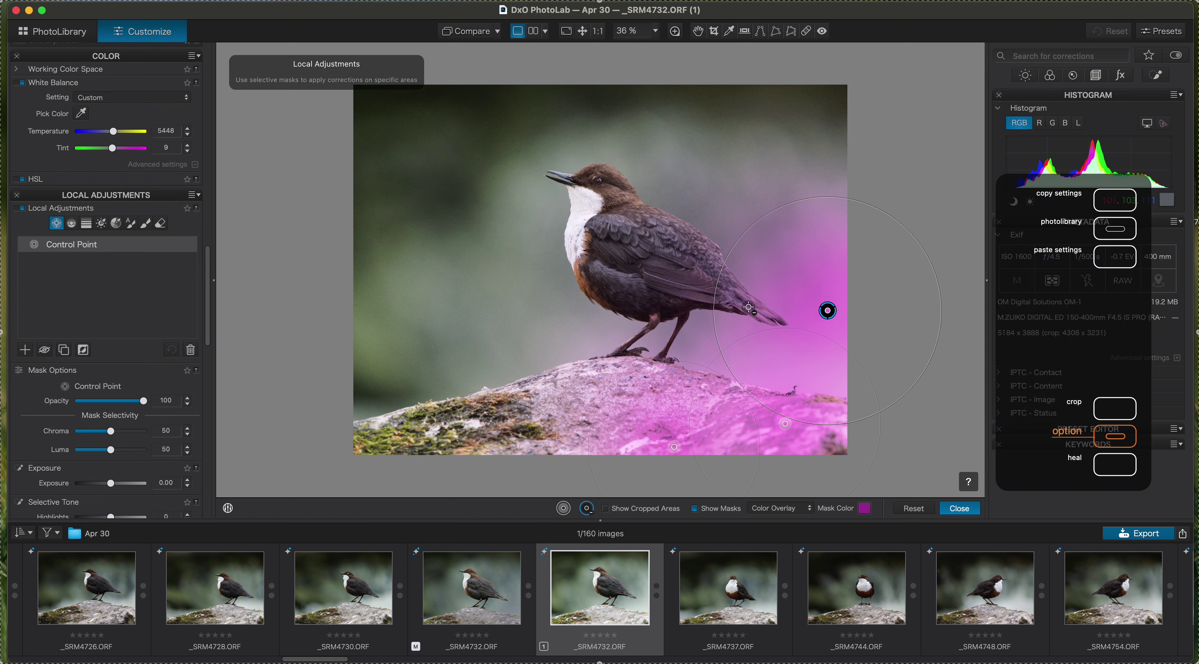
pyautogui.keyDown('alt'); pyautogui.click(748, 307); pyautogui.keyUp('alt')
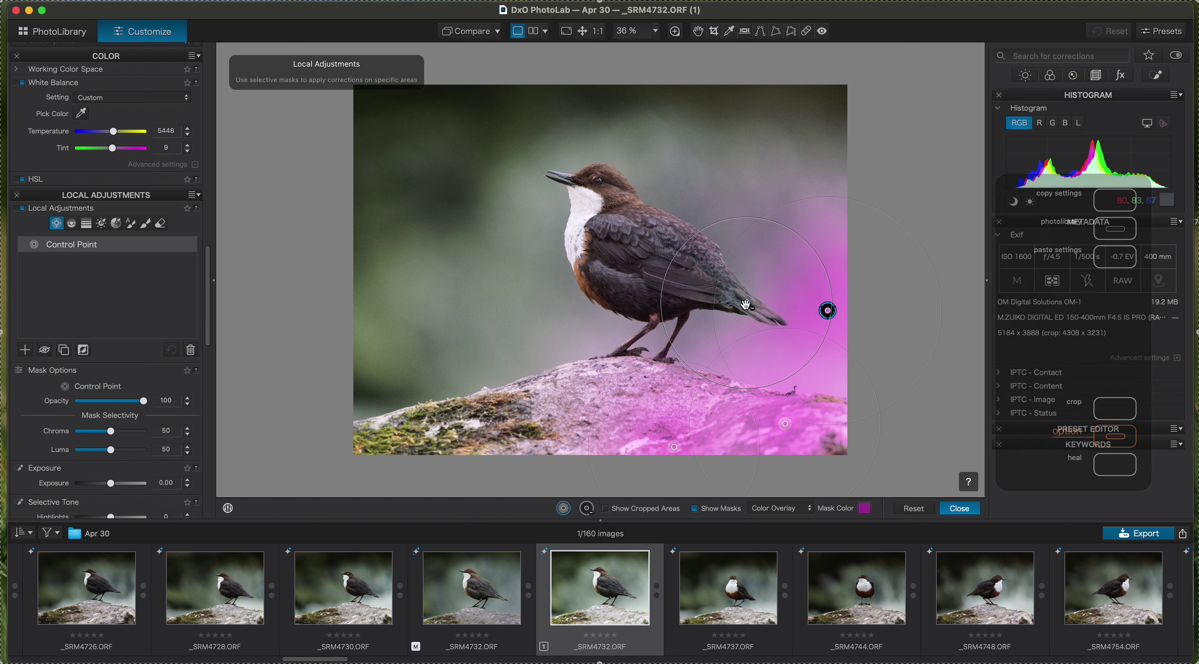
pyautogui.moveTo(682, 242); pyautogui.dragTo(705, 261)
pyautogui.moveTo(747, 305); pyautogui.dragTo(758, 310)
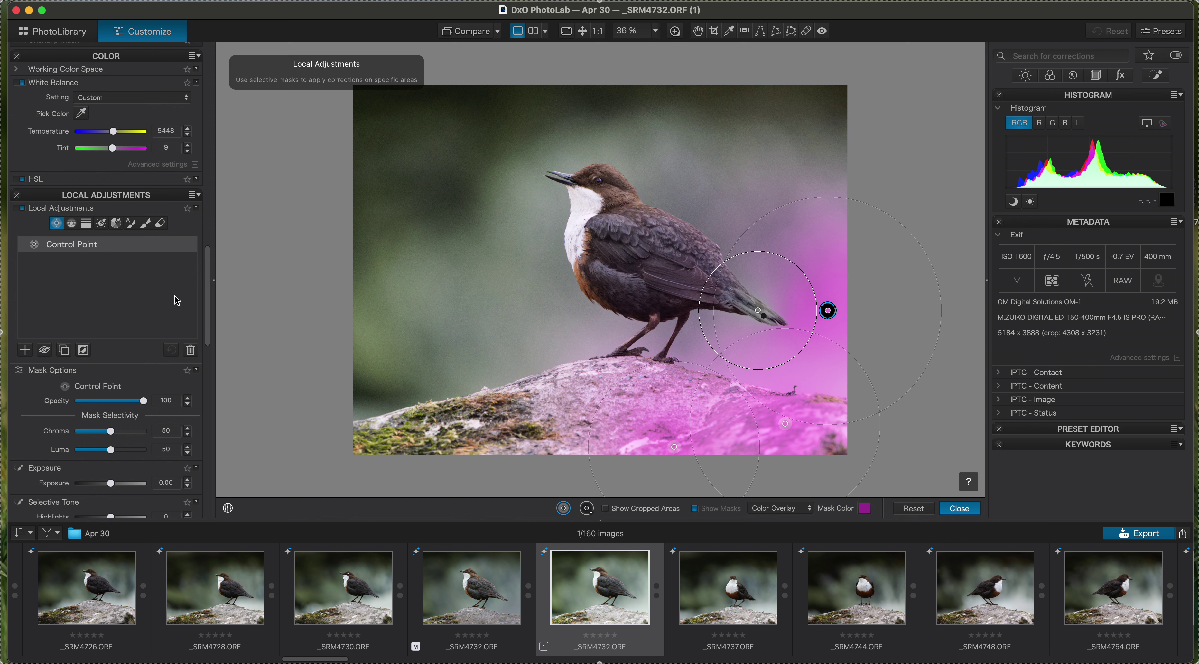
# - Set the control point mask's exposure to -0.66 and highlights to -19, then close the local adjustments
pyautogui.moveTo(210, 325); pyautogui.dragTo(211, 363)
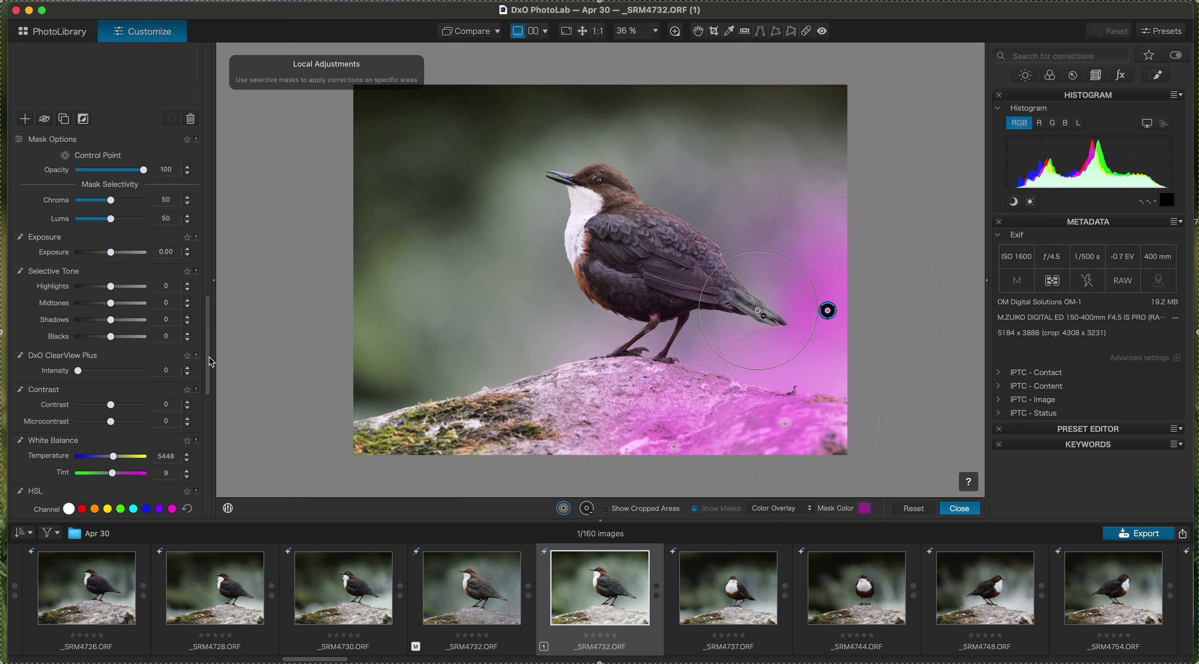
pyautogui.moveTo(112, 258); pyautogui.dragTo(104, 289)
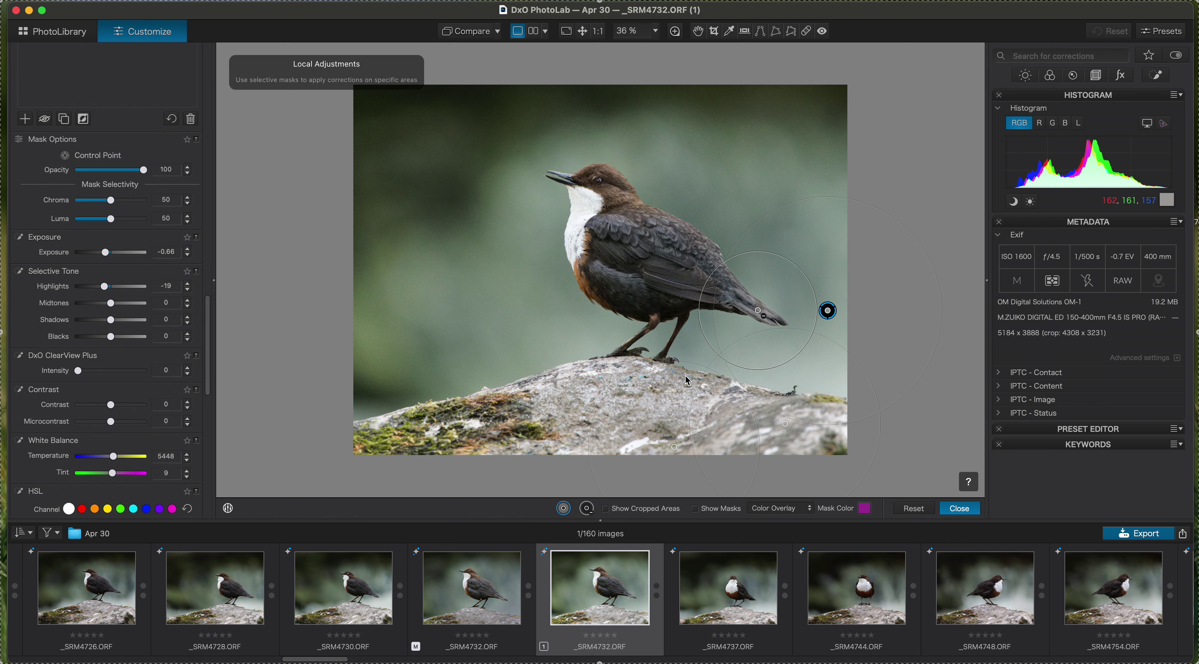
pyautogui.click(947, 510)
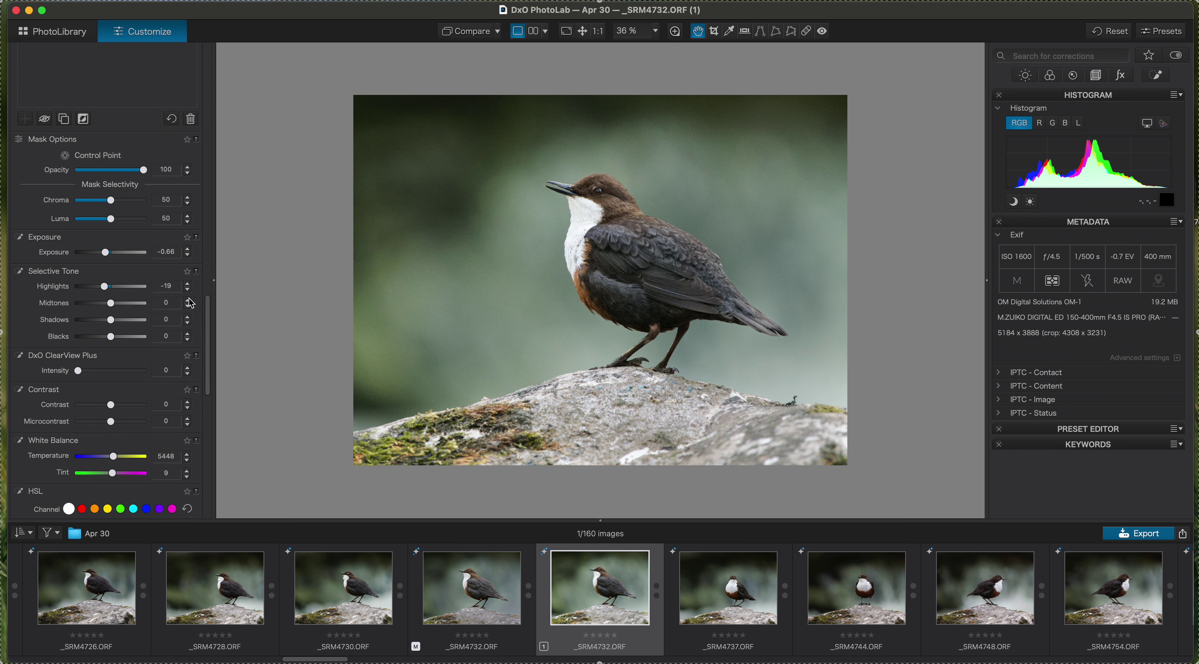
pyautogui.scroll(-1, 209, 360)
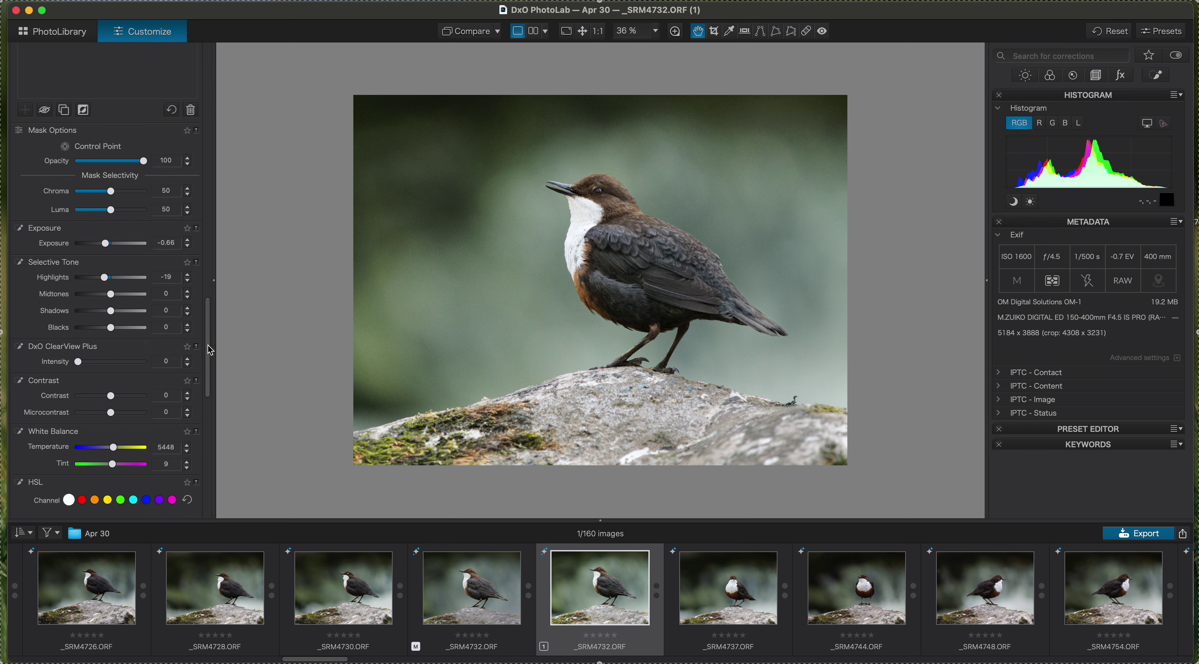
pyautogui.scroll(6, 211, 350)
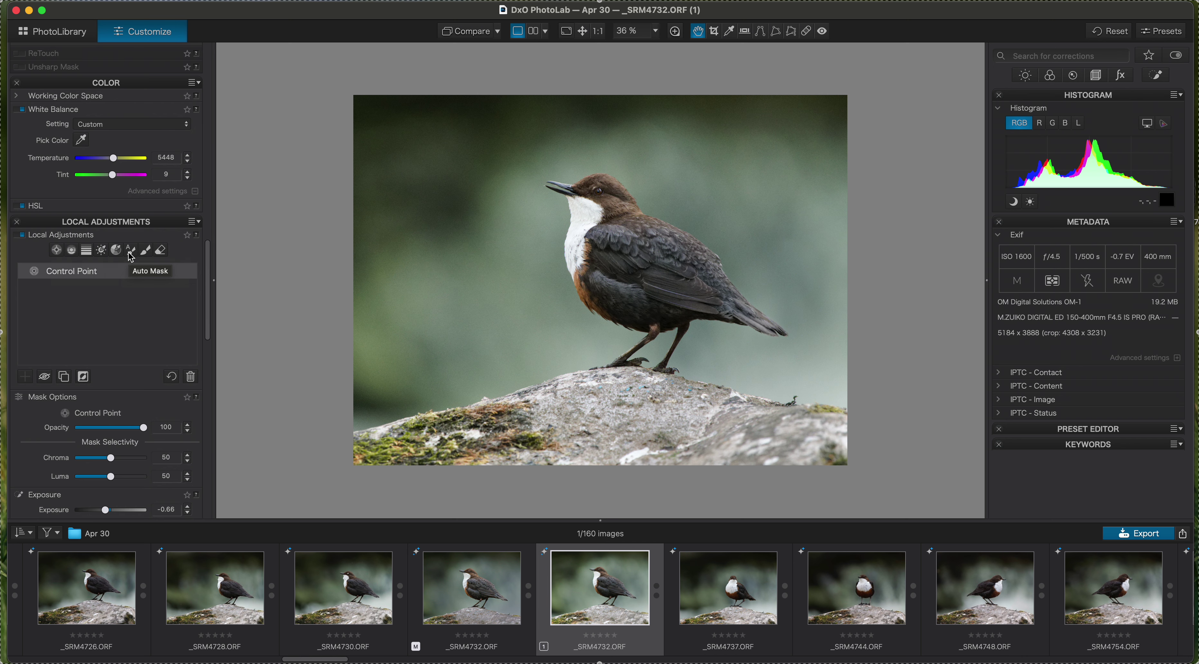
# - Create an Auto Mask by painting over the dipper's whole body, from the head down to the tail
pyautogui.scroll(-4, 592, 155)
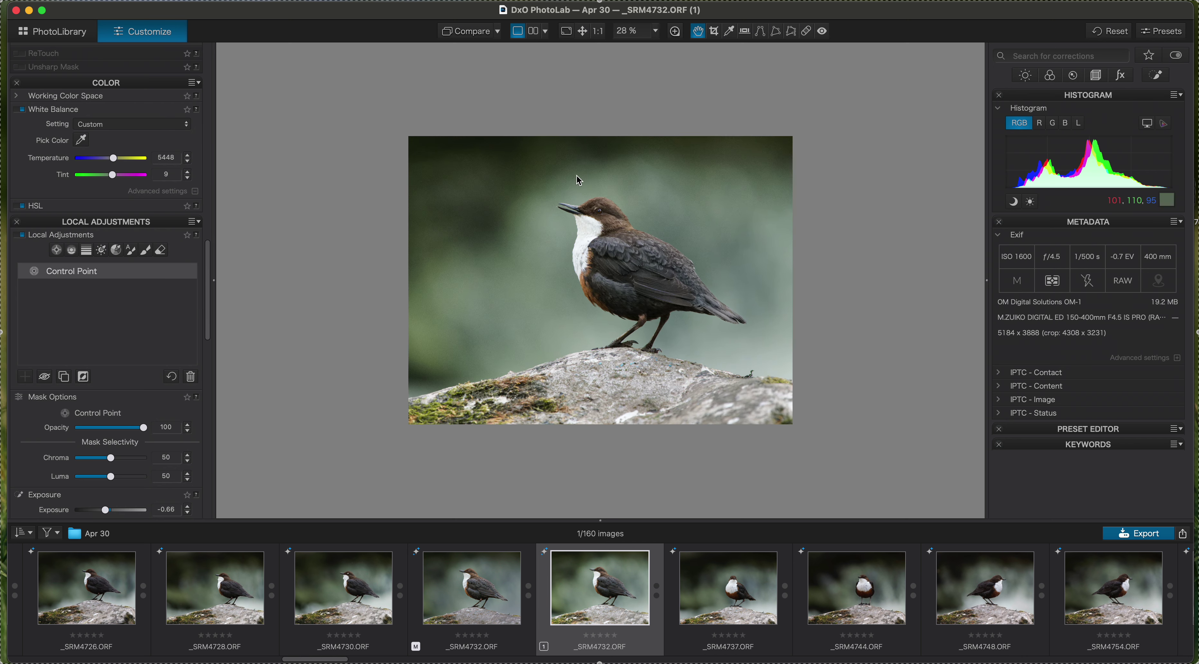
pyautogui.doubleClick(582, 192)
pyautogui.scroll(2, 570, 185)
pyautogui.scroll(2, 552, 185)
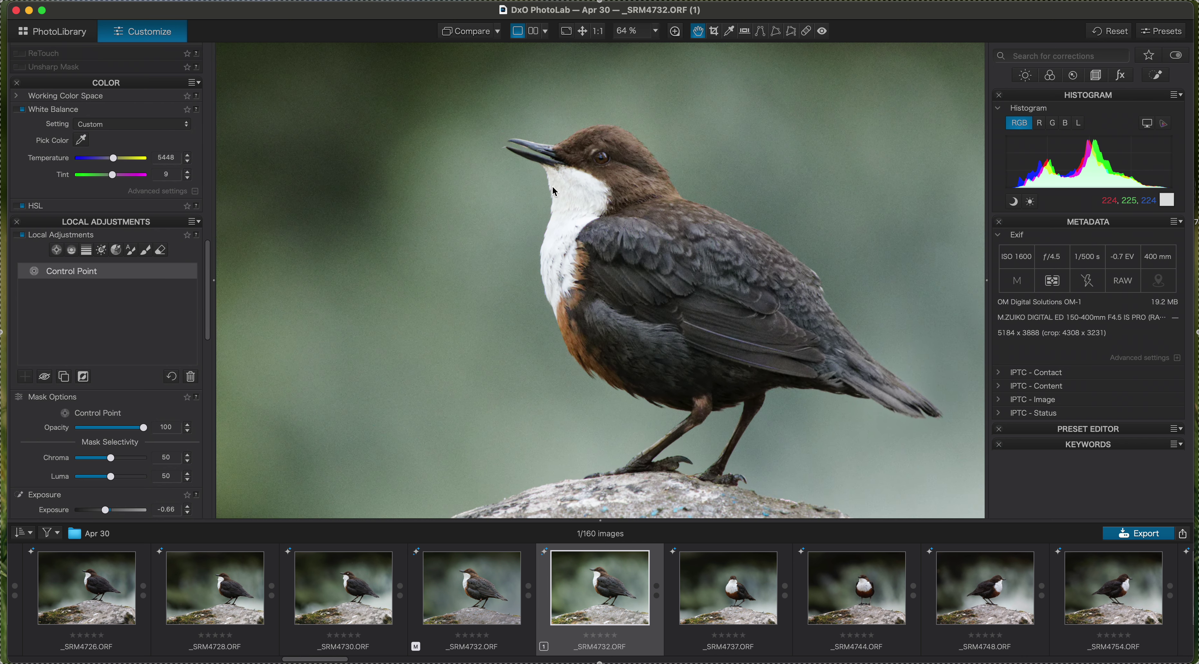
pyautogui.click(131, 251)
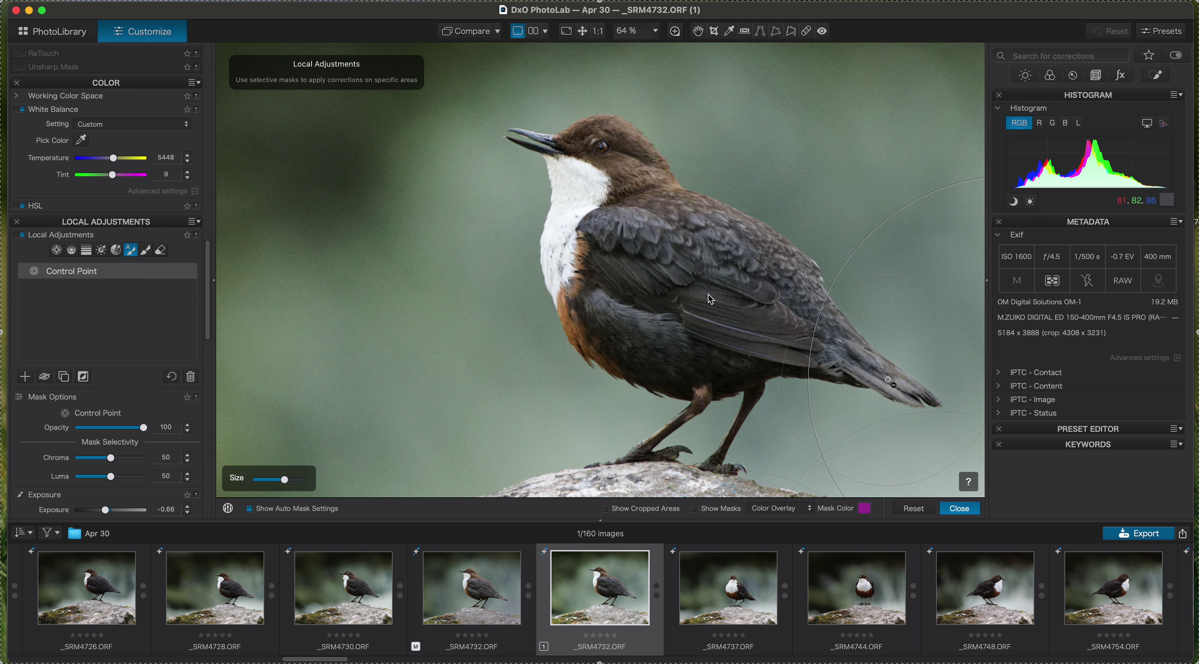
pyautogui.moveTo(743, 252)
pyautogui.mouseDown()
pyautogui.moveTo(666, 189)
pyautogui.moveTo(645, 140)
pyautogui.moveTo(587, 134)
pyautogui.moveTo(565, 168)
pyautogui.moveTo(580, 321)
pyautogui.moveTo(623, 354)
pyautogui.moveTo(670, 372)
pyautogui.moveTo(823, 356)
pyautogui.moveTo(903, 388)
pyautogui.moveTo(824, 368)
pyautogui.moveTo(833, 263)
pyautogui.moveTo(695, 244)
pyautogui.moveTo(654, 282)
pyautogui.moveTo(680, 322)
pyautogui.moveTo(575, 191)
pyautogui.moveTo(612, 305)
pyautogui.moveTo(615, 214)
pyautogui.moveTo(775, 321)
pyautogui.moveTo(766, 349)
pyautogui.mouseUp()
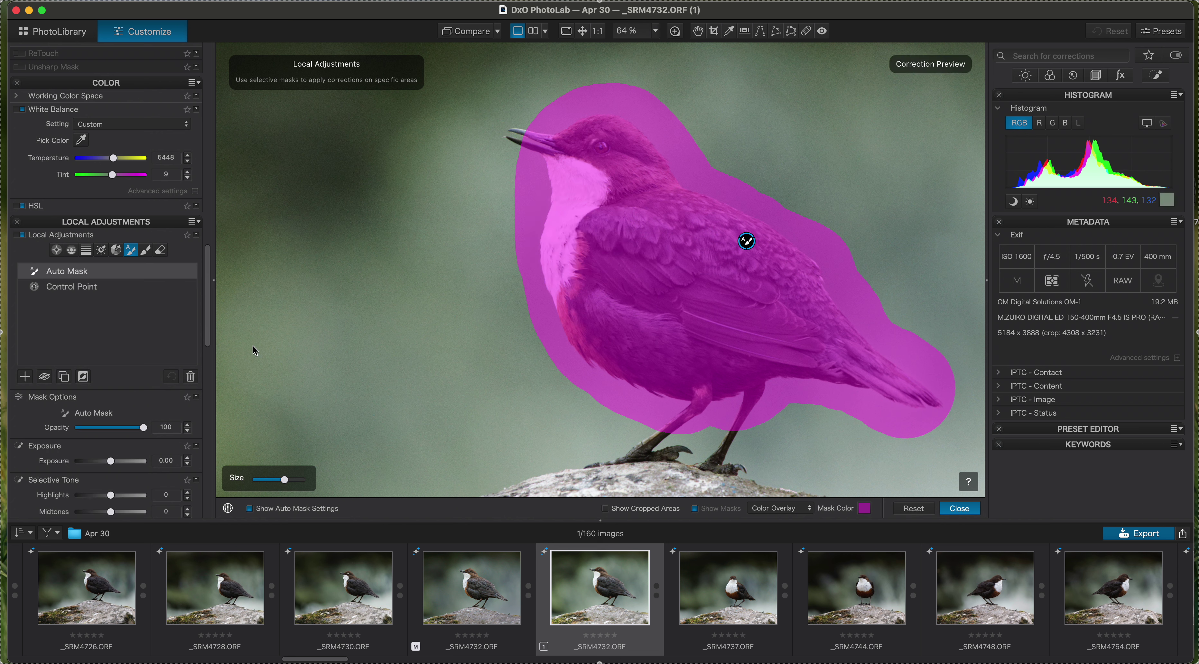
# - Raise the Auto Mask's exposure to 3.46 and erase the mask spill along the bird's back with a size 118 eraser
pyautogui.scroll(-5, 211, 325)
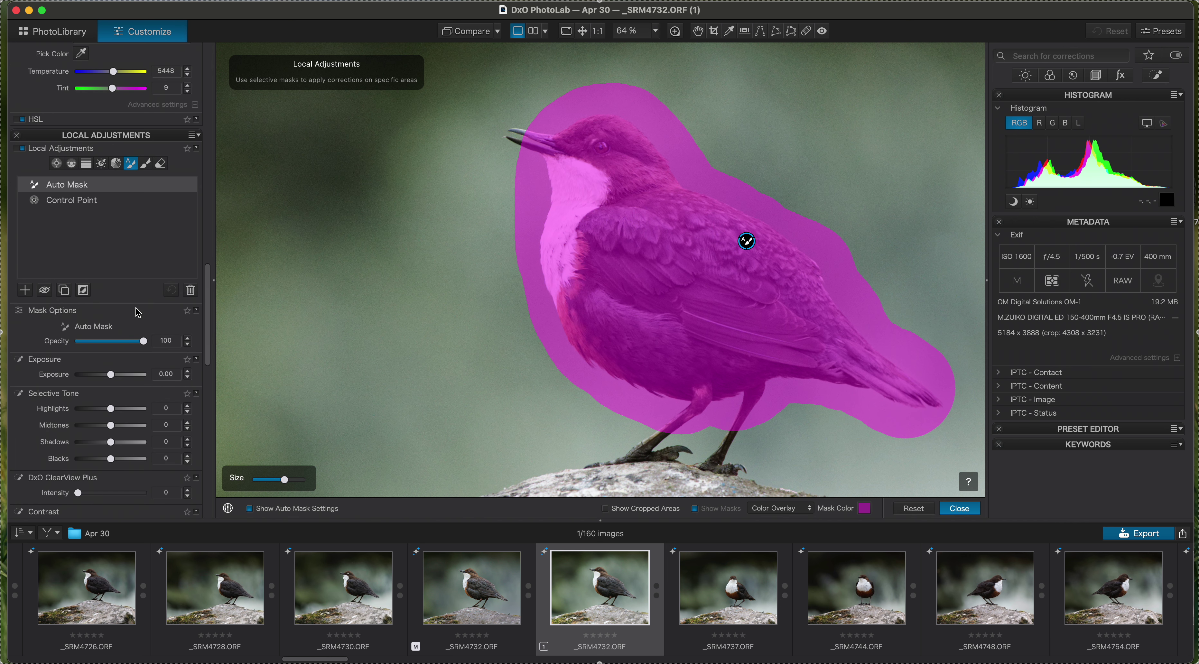
pyautogui.moveTo(113, 378); pyautogui.dragTo(142, 382)
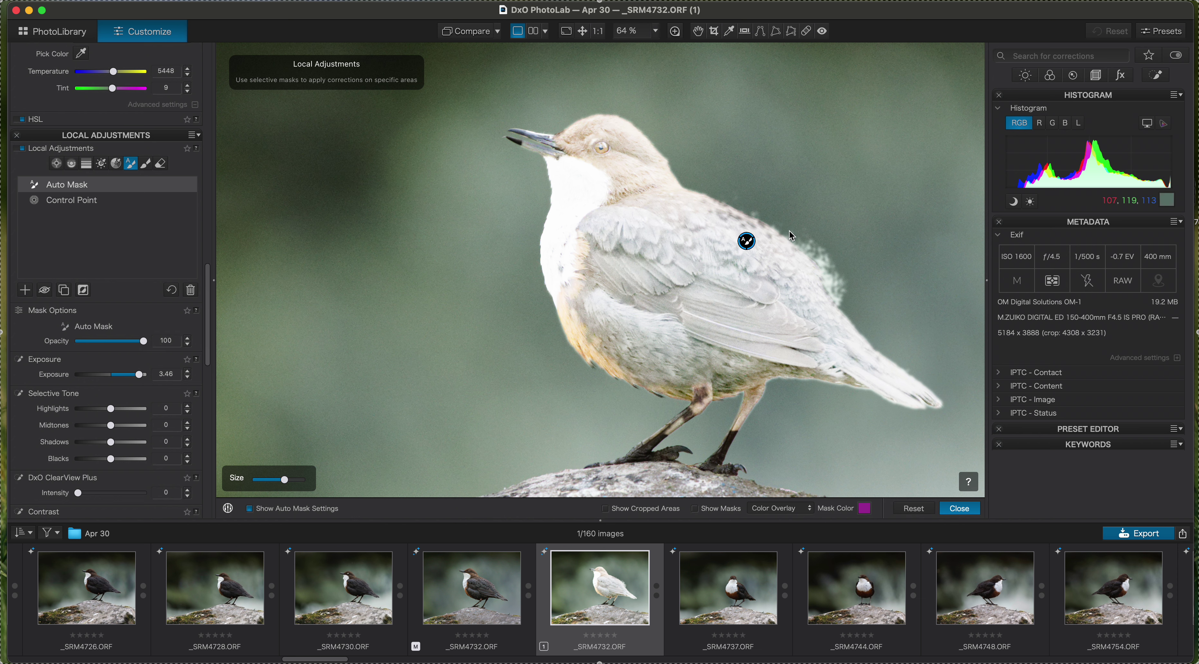
pyautogui.press('alt')
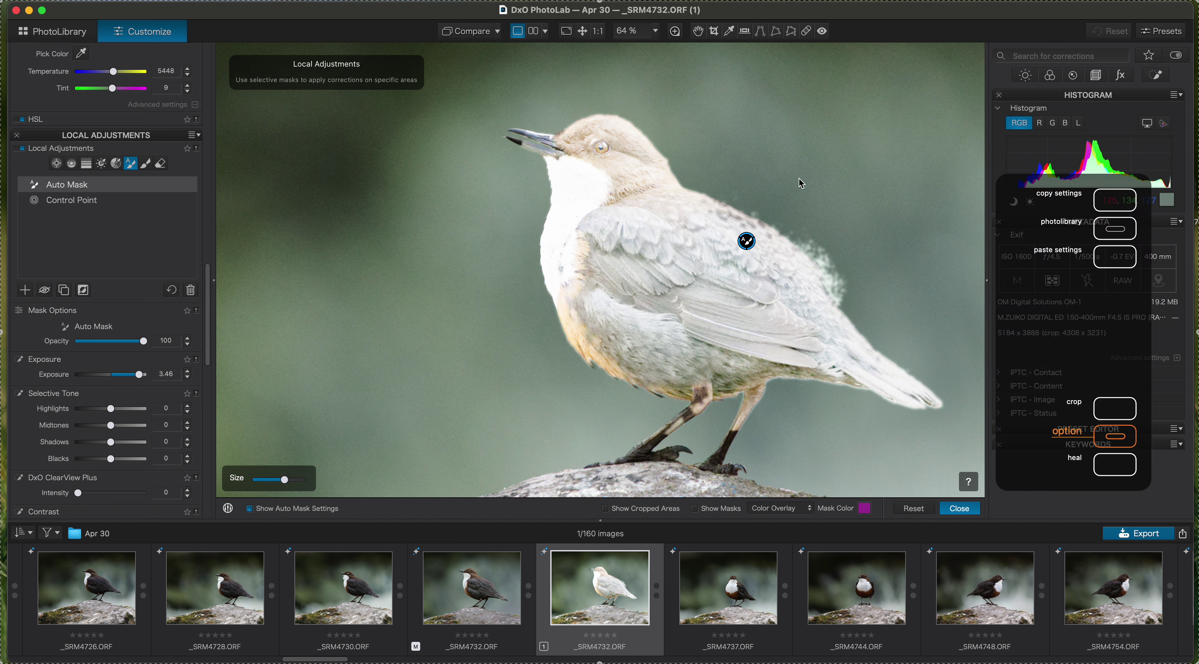
pyautogui.press('alt')
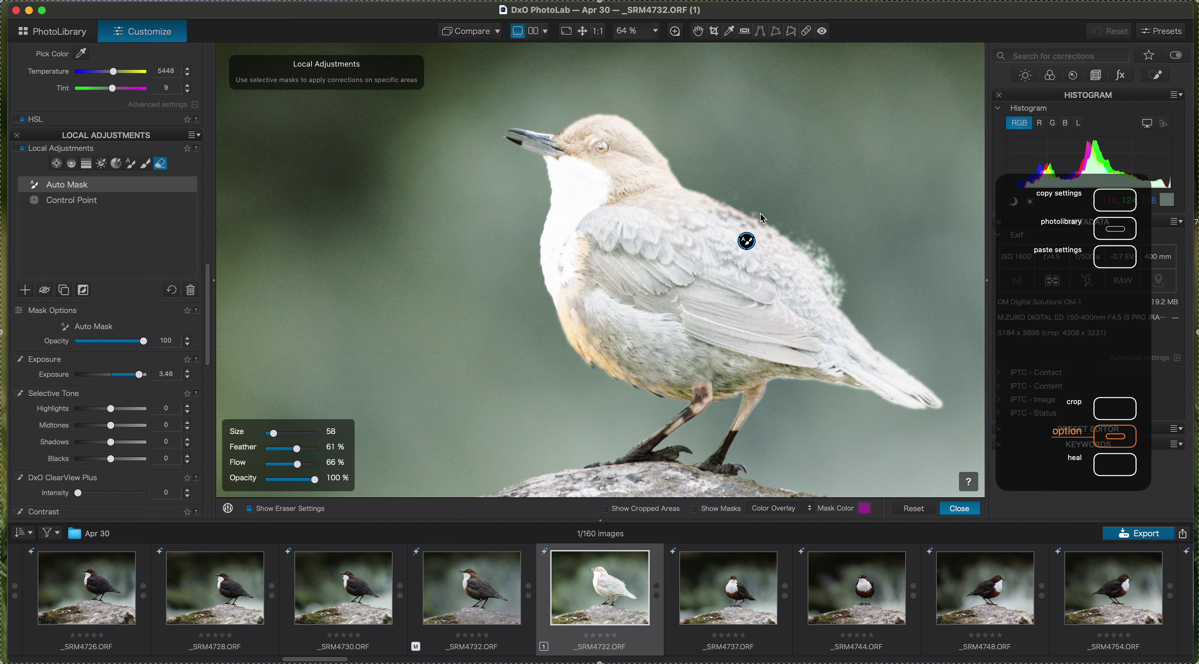
pyautogui.moveTo(272, 432); pyautogui.dragTo(278, 433)
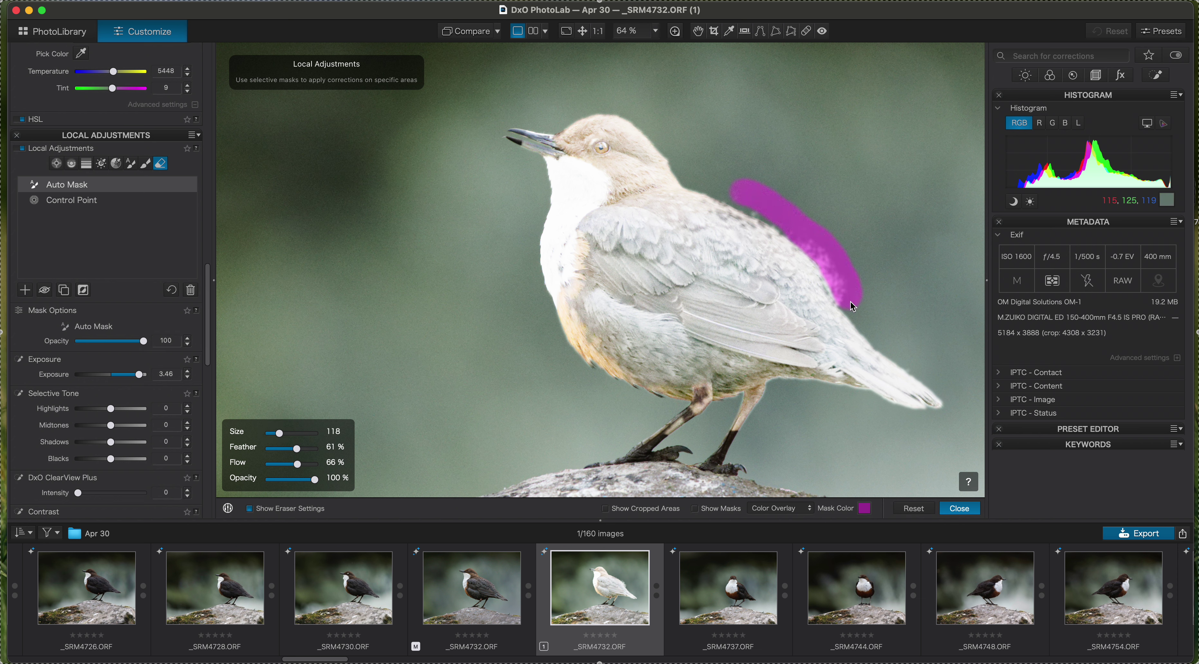
pyautogui.moveTo(750, 194); pyautogui.dragTo(749, 191)
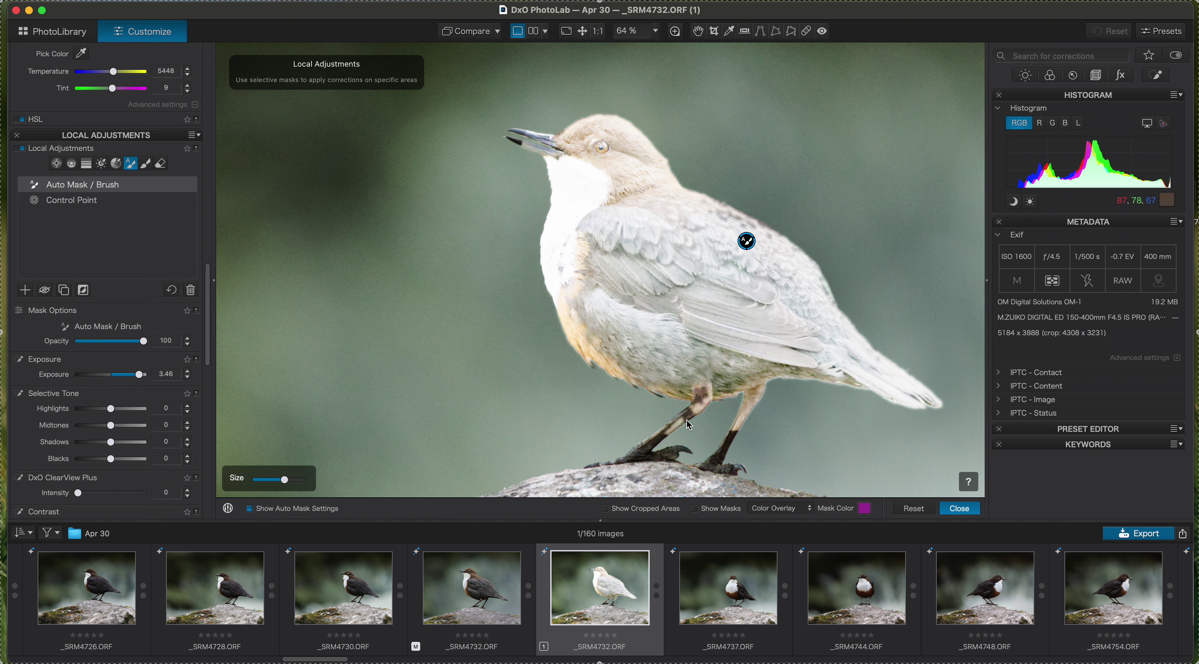
# - Remove the bird's legs and beak from the Auto Mask and reset the mask's exposure to 0.00
pyautogui.press('alt')
pyautogui.moveTo(704, 399); pyautogui.dragTo(670, 429)
pyautogui.moveTo(763, 390); pyautogui.dragTo(732, 433)
pyautogui.moveTo(522, 131); pyautogui.dragTo(549, 149)
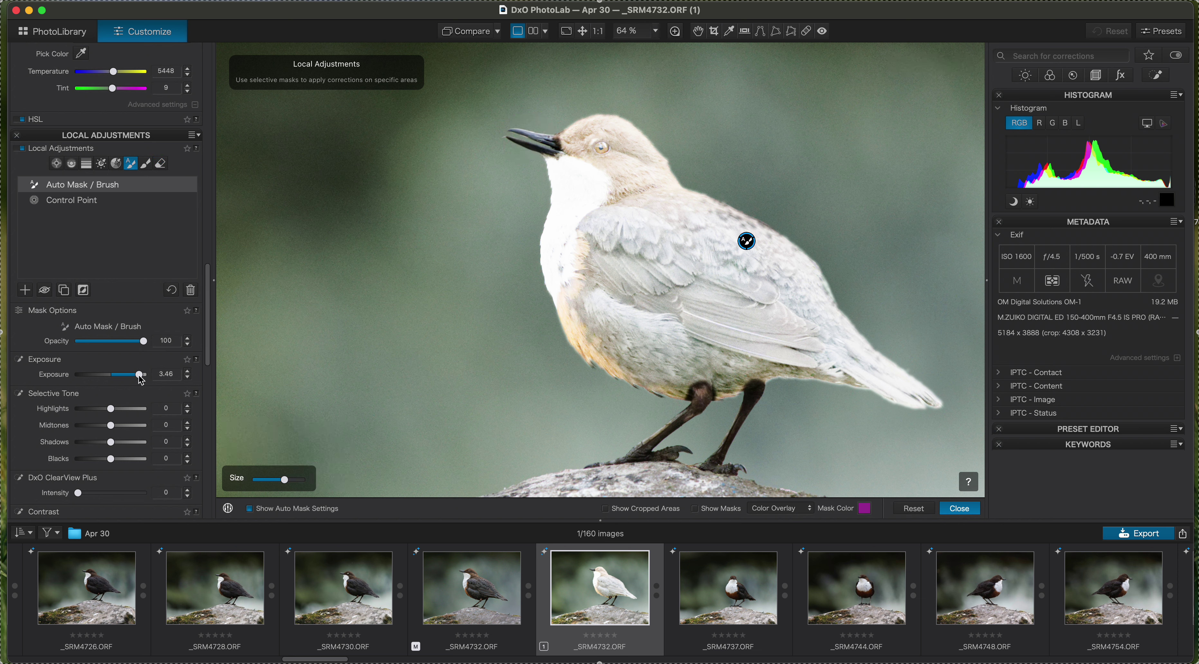
pyautogui.moveTo(140, 378); pyautogui.dragTo(136, 379)
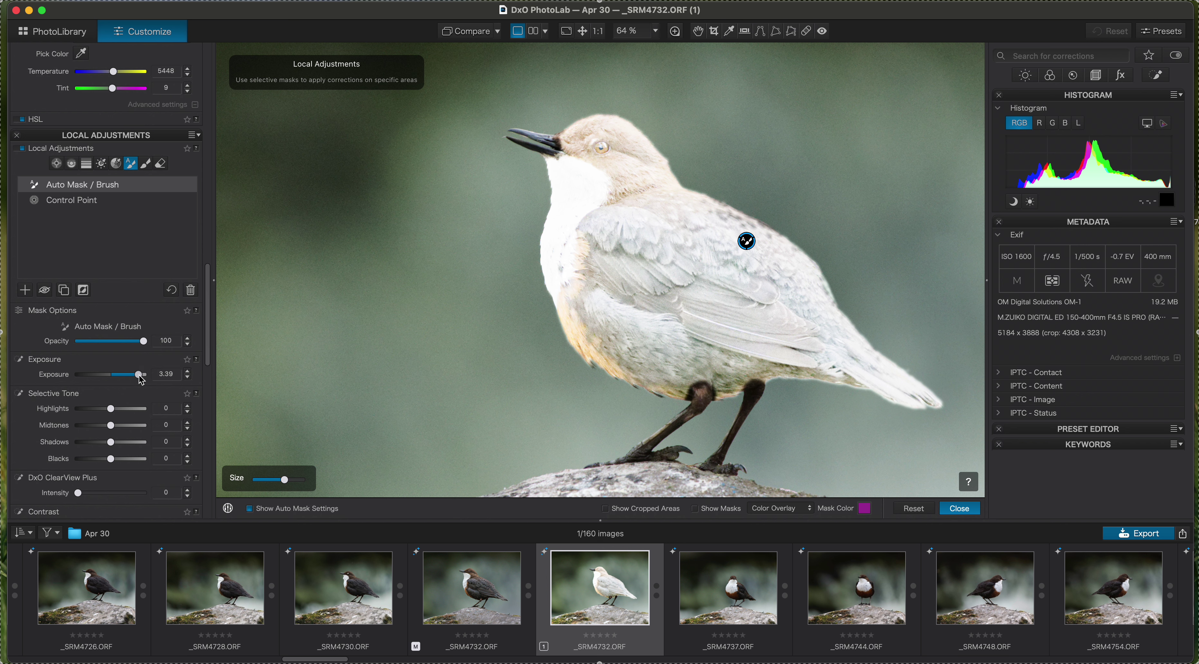
pyautogui.doubleClick(113, 378)
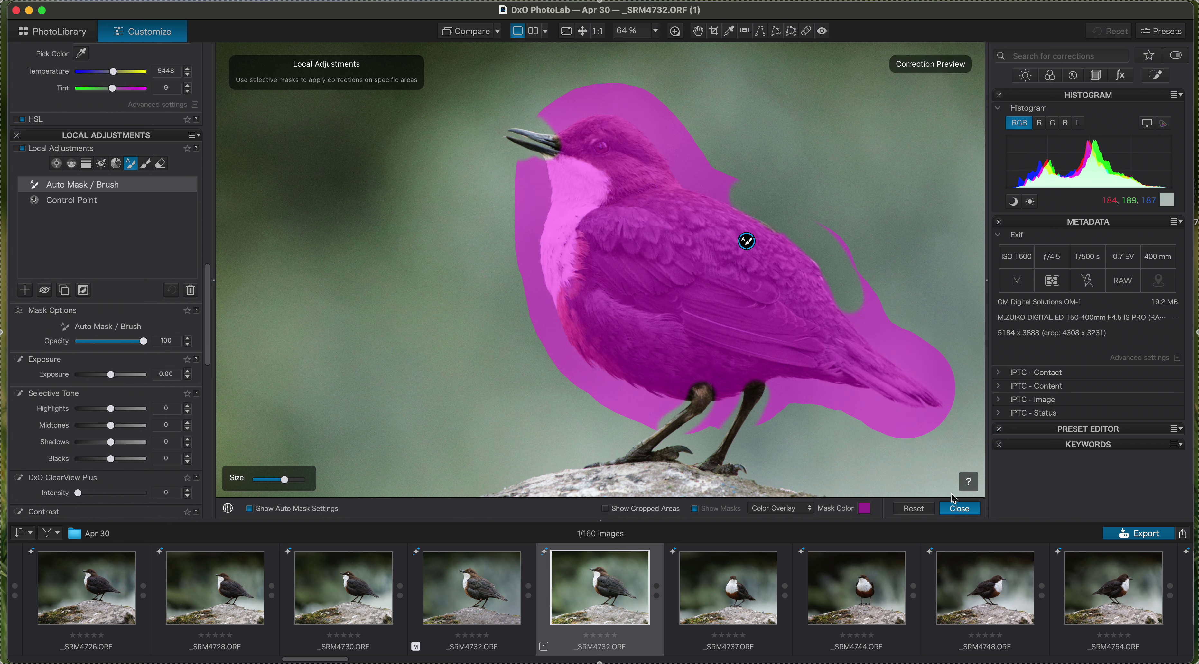
# - Set the bird mask's microcontrast to 24 and its shadows to 12
pyautogui.scroll(-1, 211, 349)
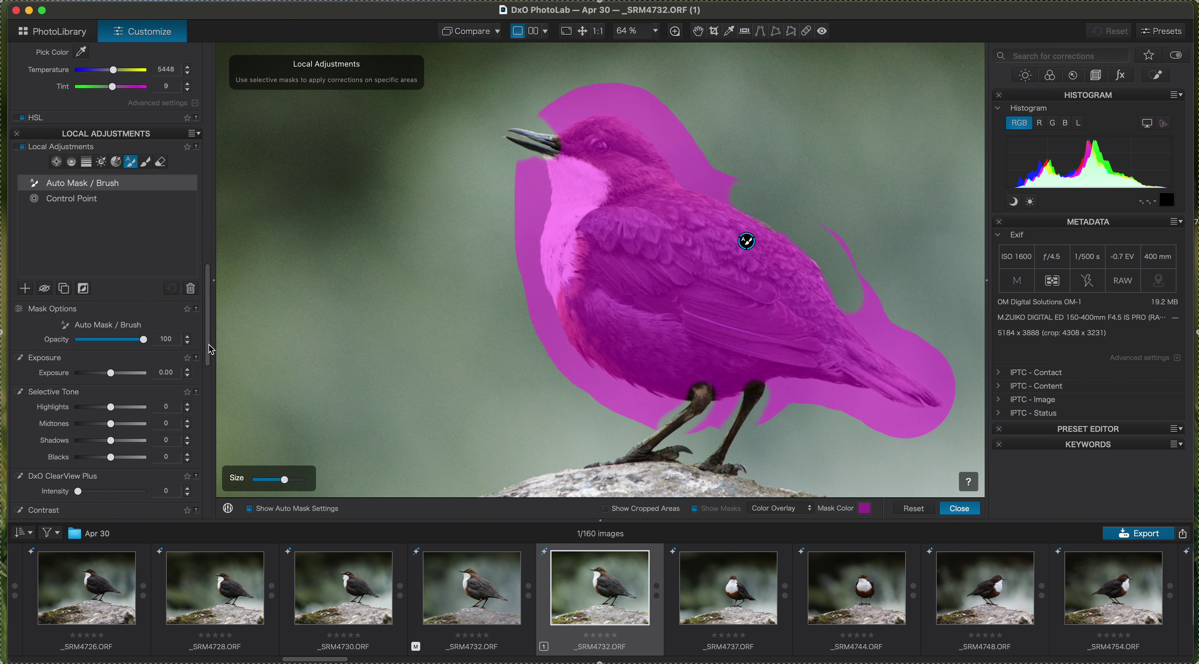
pyautogui.moveTo(211, 349); pyautogui.dragTo(214, 388)
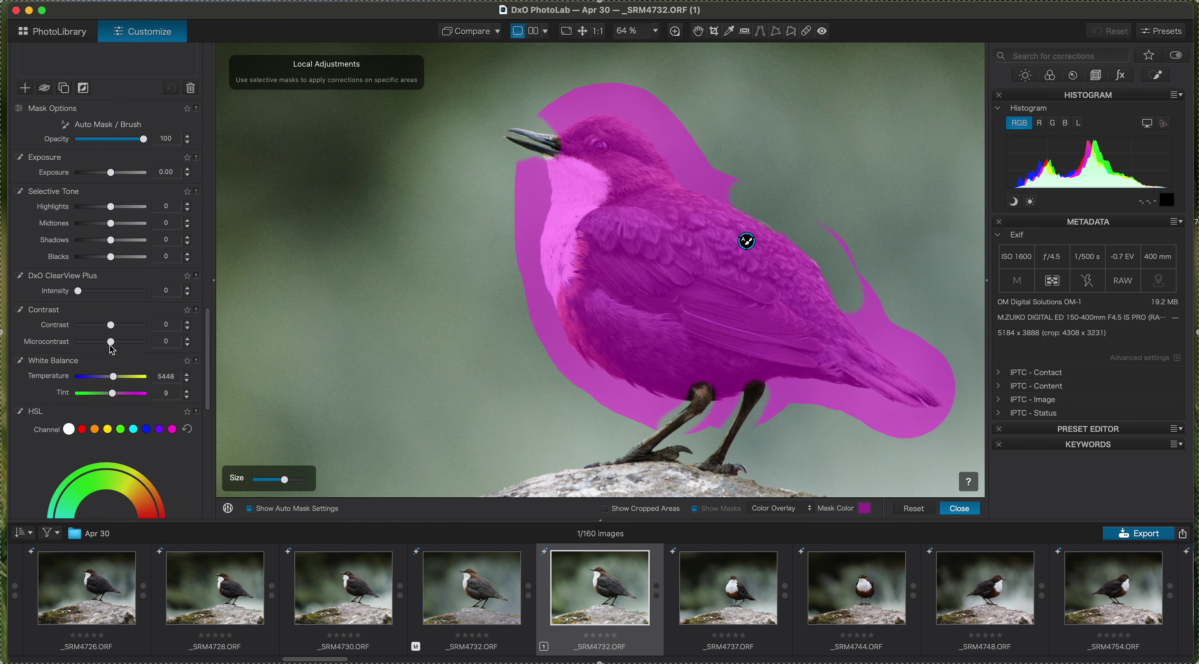
pyautogui.moveTo(112, 345); pyautogui.dragTo(114, 344)
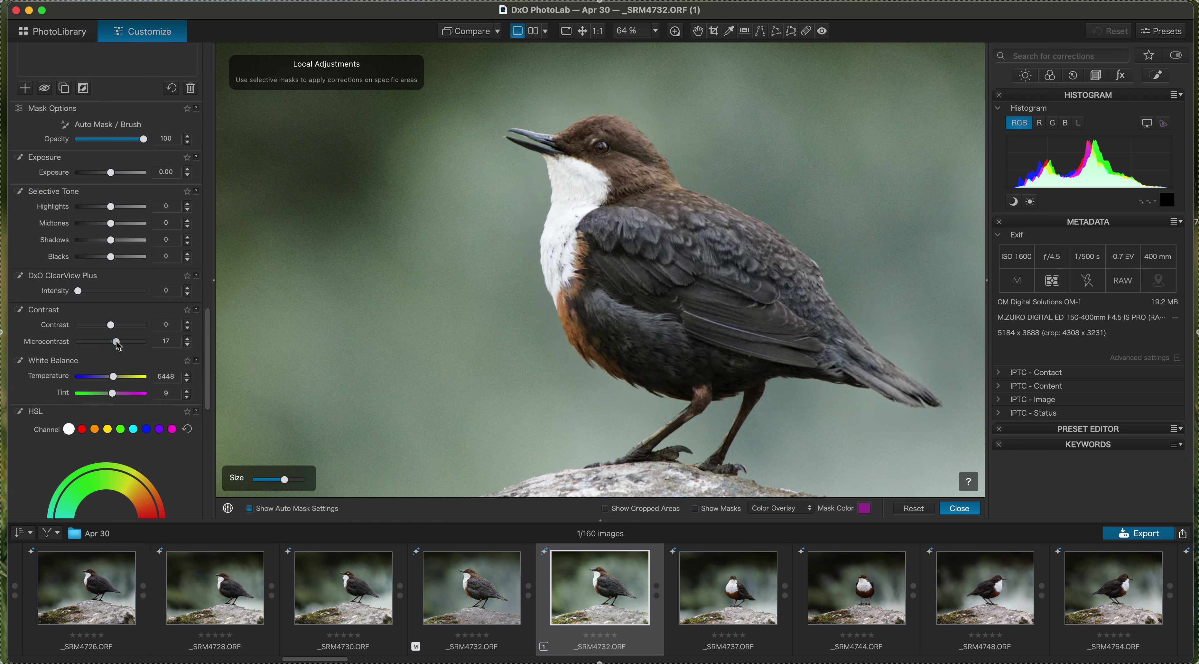
pyautogui.moveTo(120, 346); pyautogui.dragTo(121, 346)
pyautogui.scroll(-2, 210, 378)
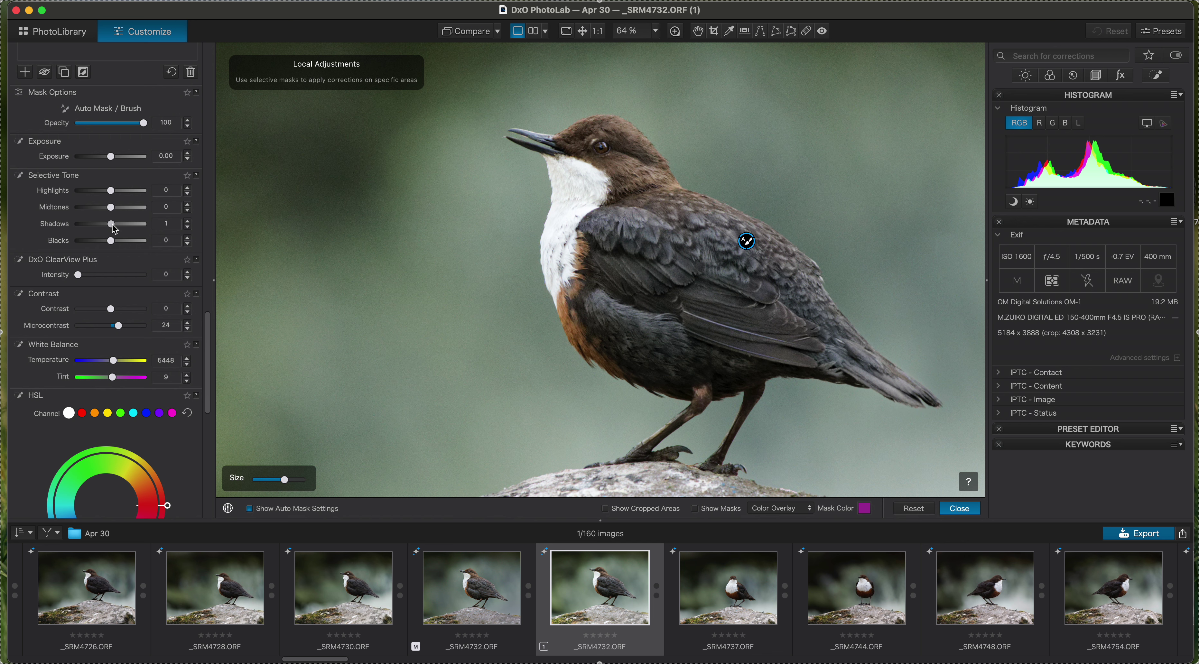
pyautogui.moveTo(114, 228); pyautogui.dragTo(117, 229)
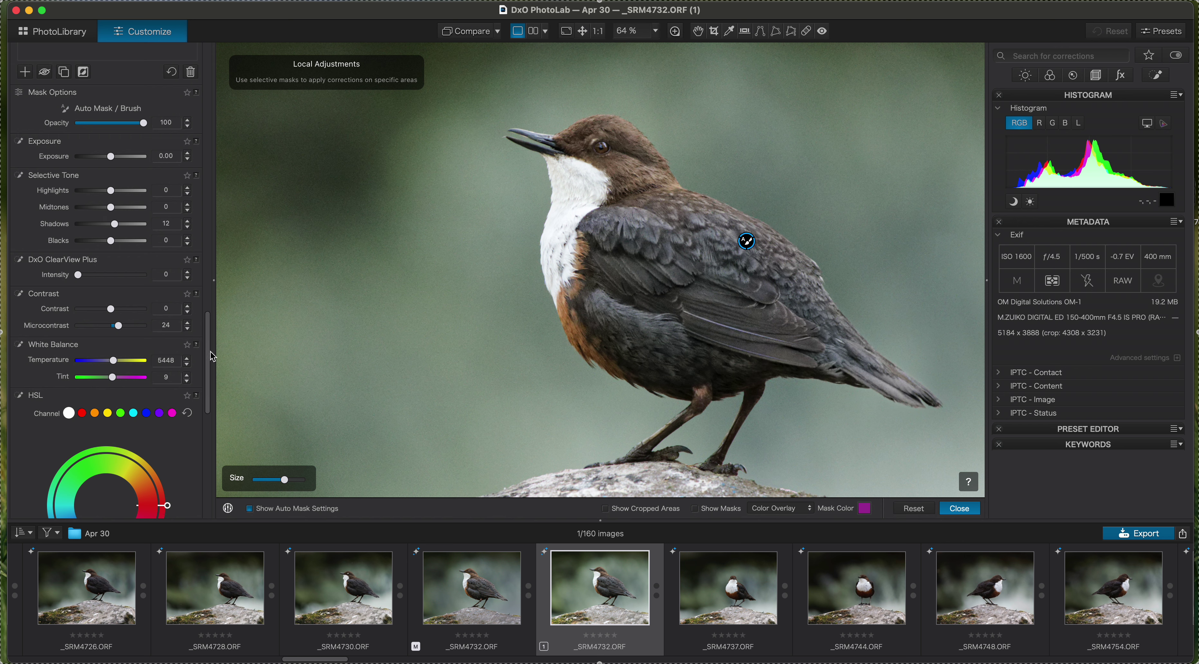
# - Set the bird mask's white balance to temperature 5640 and tint 10, and close the local adjustments
pyautogui.moveTo(212, 358); pyautogui.dragTo(211, 402)
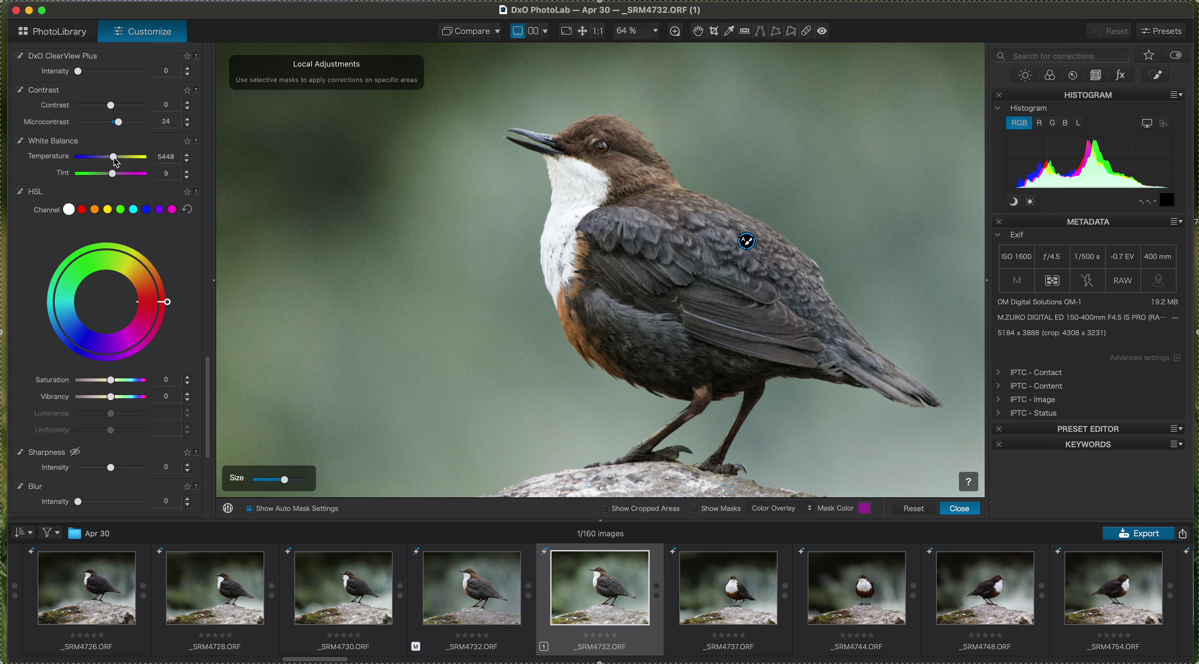
pyautogui.click(187, 154)
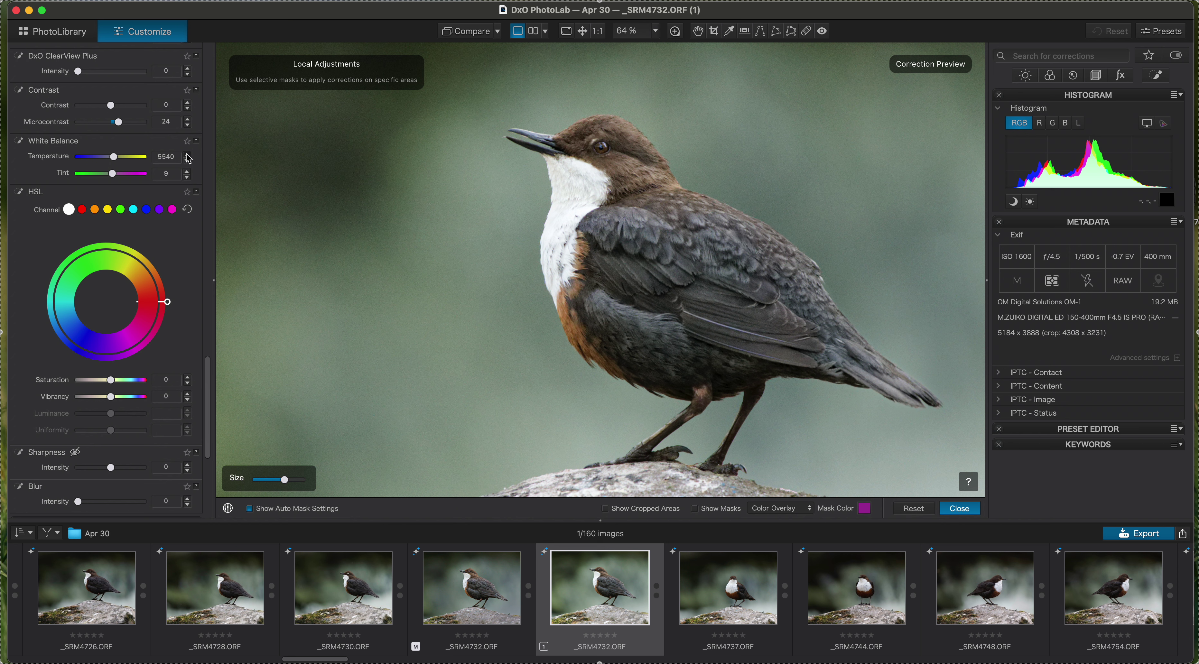
pyautogui.click(188, 155)
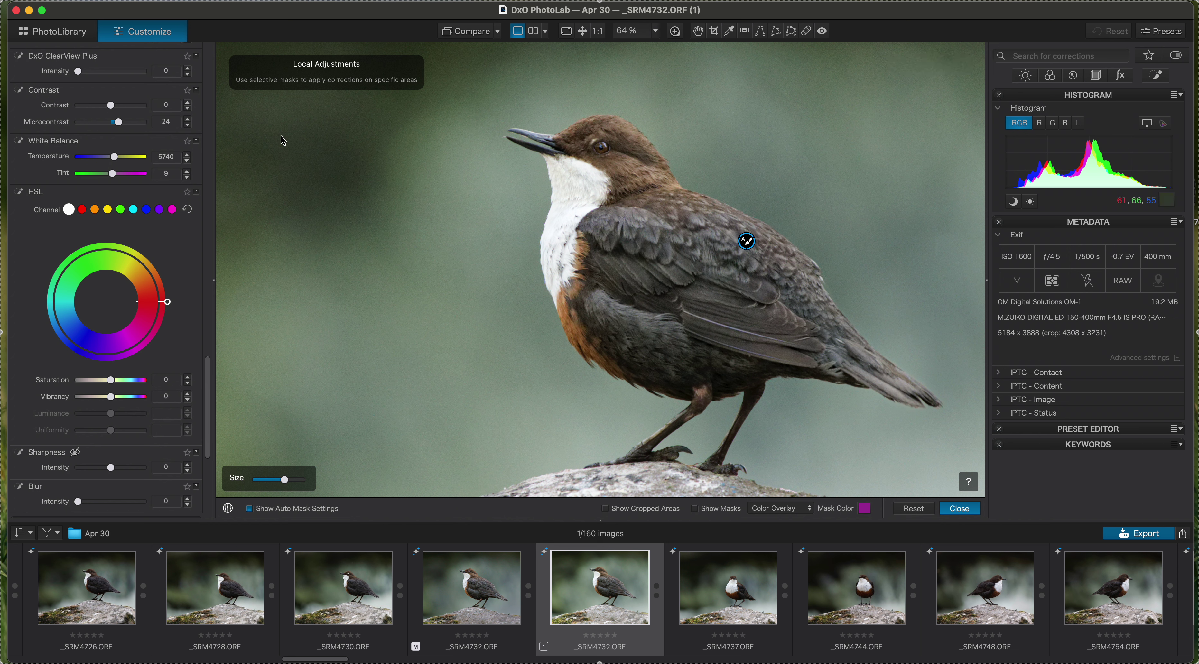
pyautogui.click(187, 161)
pyautogui.click(959, 509)
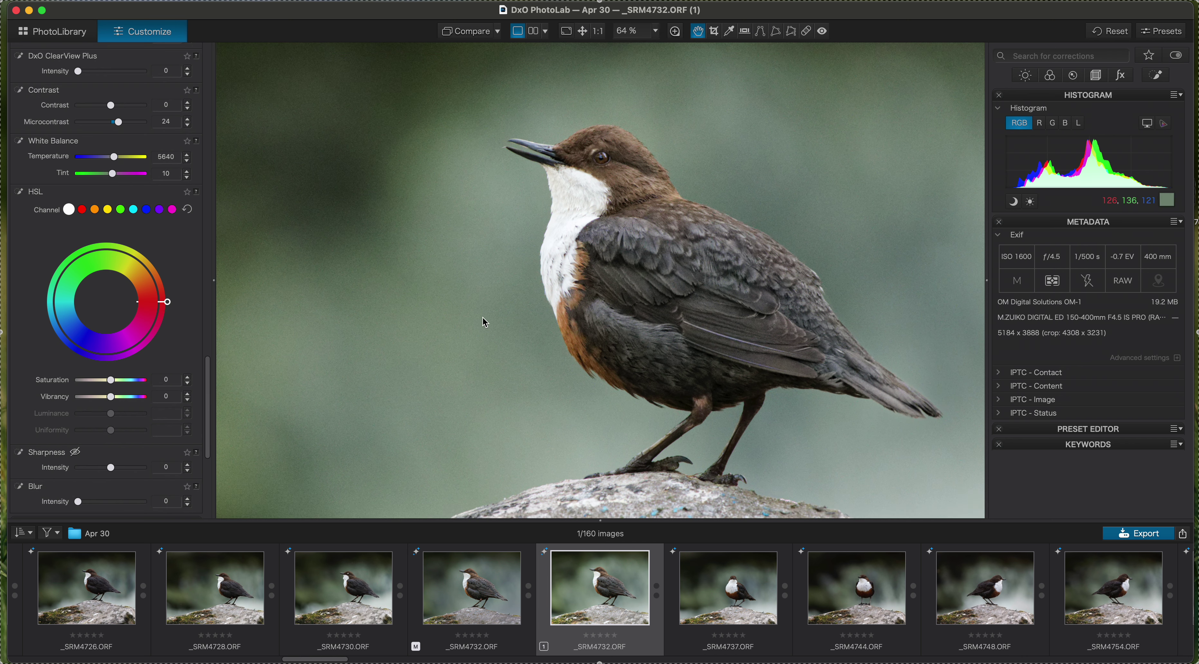
# - Repair the bright spot at the rock's lower edge with a 152 px ReTouch brush, moving and rotating its source patch on the grey rock
pyautogui.scroll(5, 482, 317)
pyautogui.scroll(-8, 479, 308)
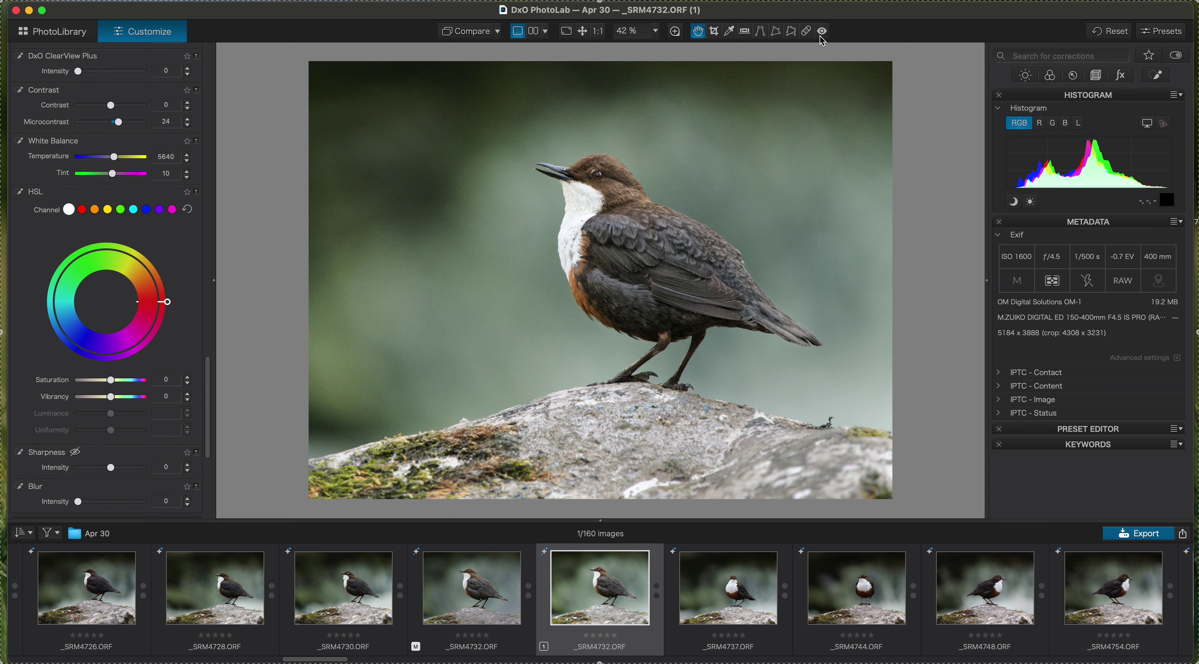
pyautogui.click(807, 32)
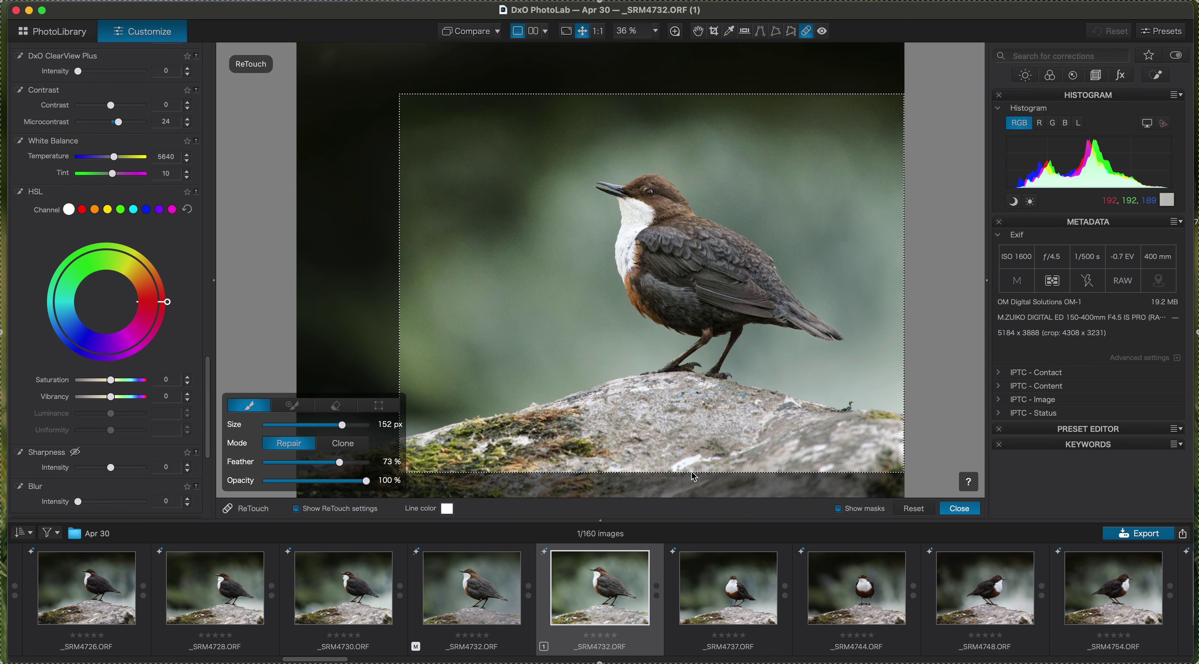
pyautogui.moveTo(699, 463)
pyautogui.mouseDown()
pyautogui.moveTo(663, 468)
pyautogui.moveTo(704, 460)
pyautogui.mouseUp()
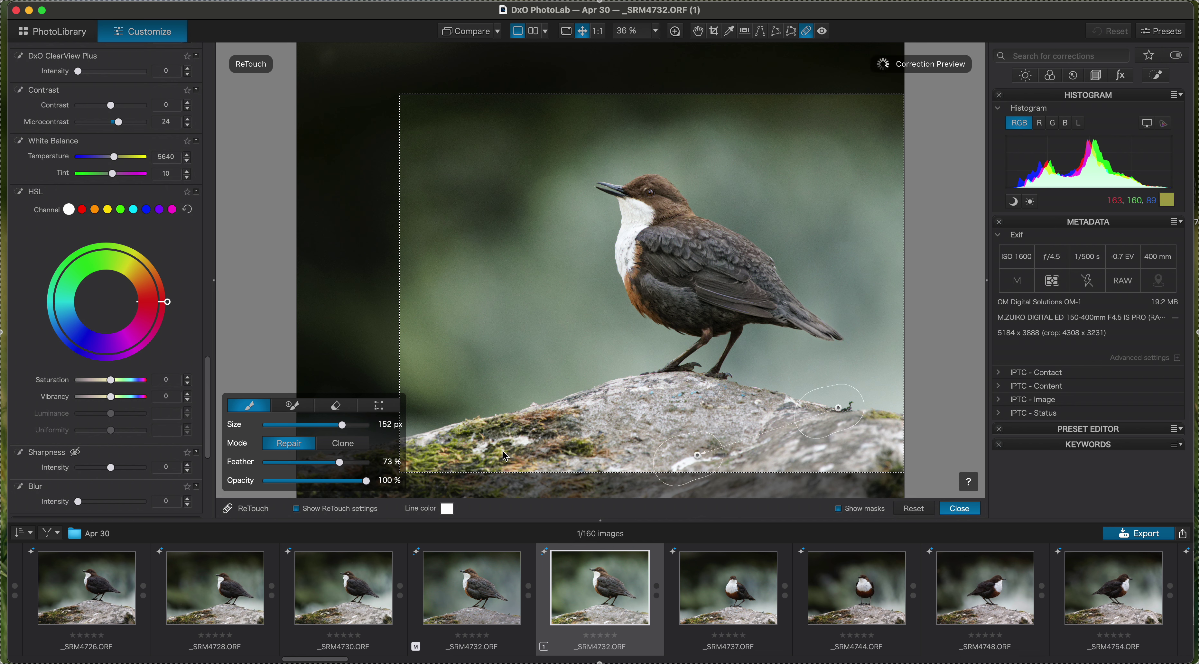
pyautogui.moveTo(839, 412); pyautogui.dragTo(650, 434)
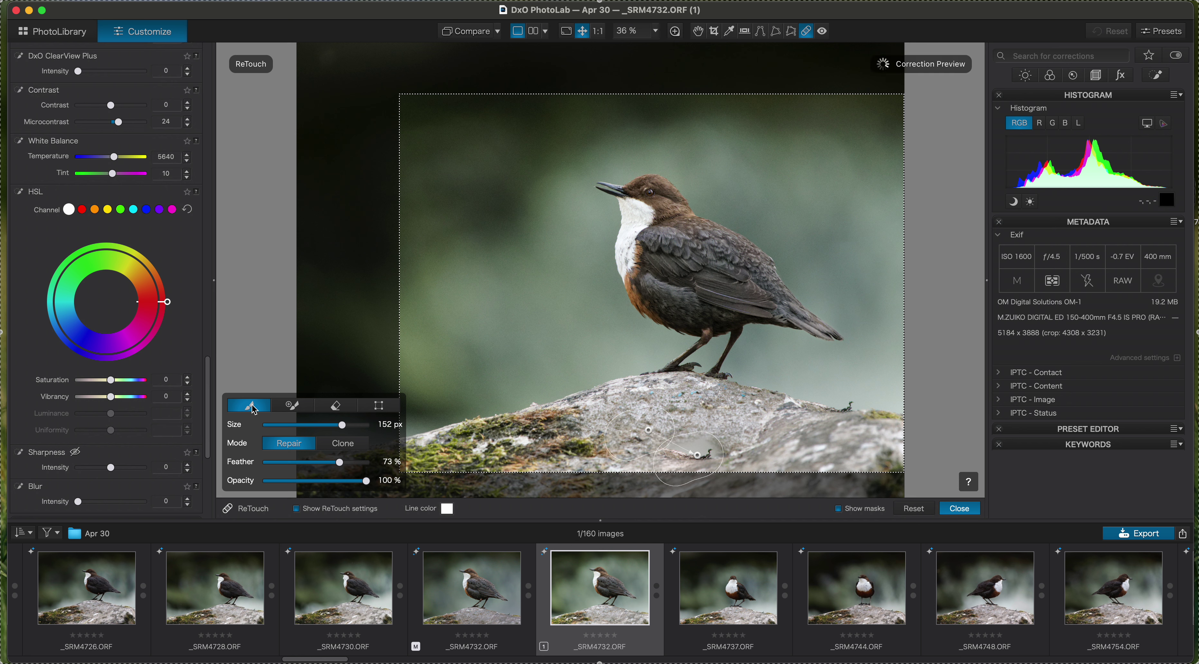
pyautogui.click(378, 407)
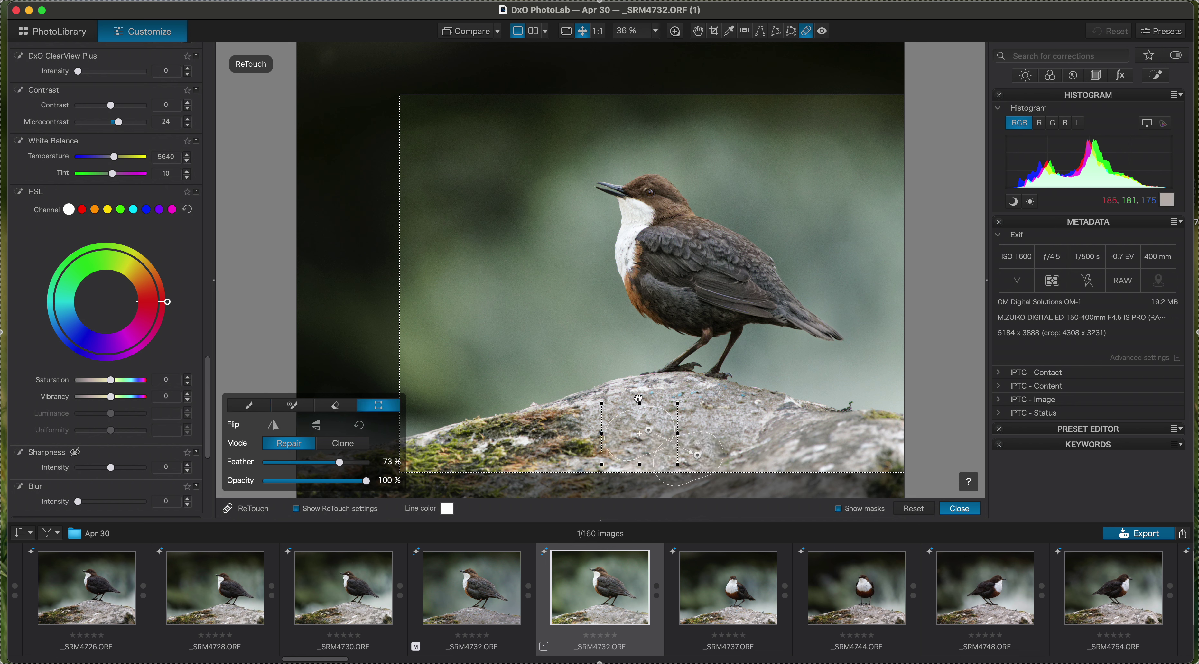
pyautogui.moveTo(639, 398)
pyautogui.mouseDown()
pyautogui.moveTo(670, 416)
pyautogui.moveTo(670, 466)
pyautogui.moveTo(645, 479)
pyautogui.mouseUp()
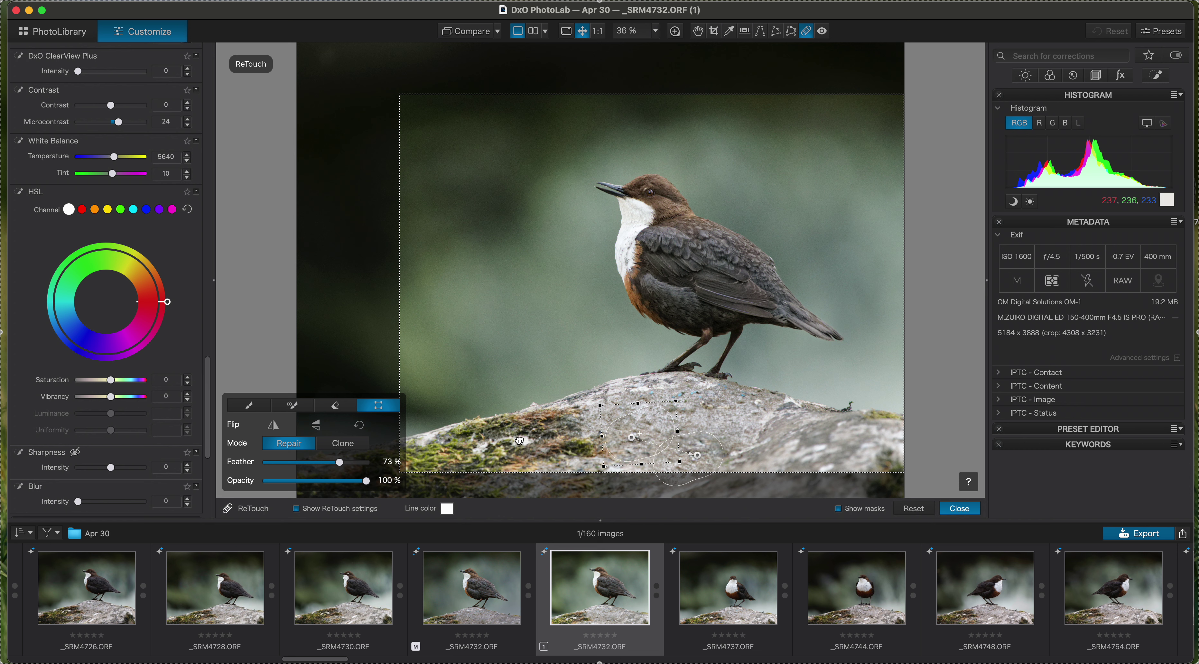
# - Repair the white spot in the rock's mossy area from the moss beside it at 65% opacity, and close ReTouch
pyautogui.click(295, 442)
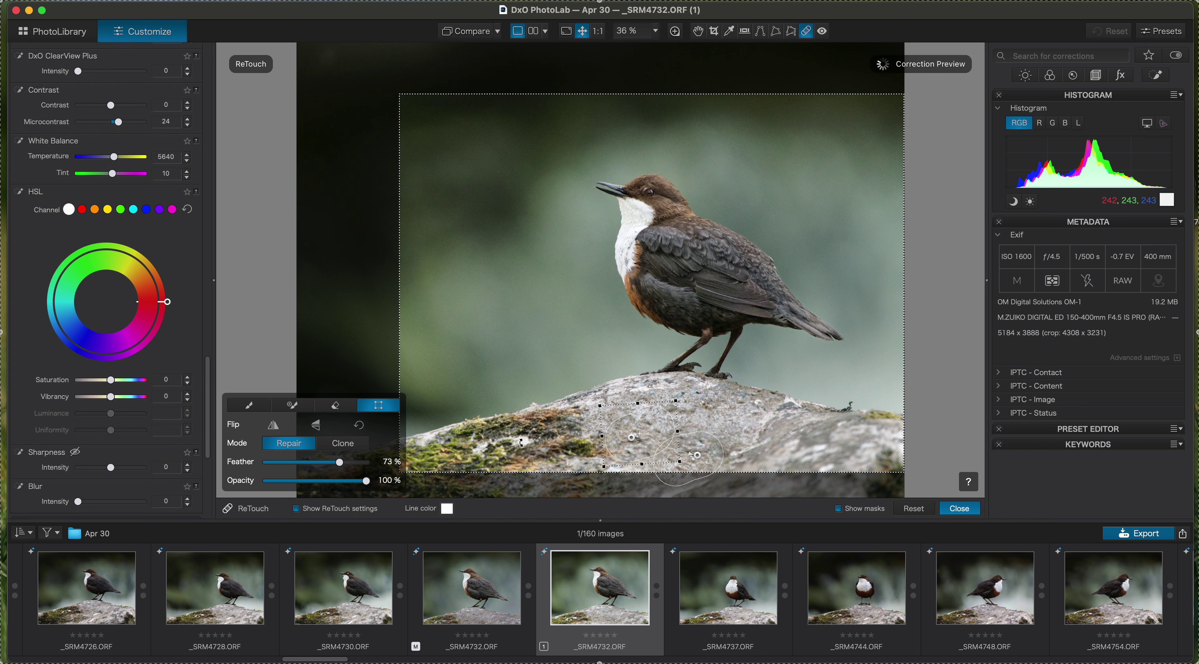
pyautogui.click(248, 406)
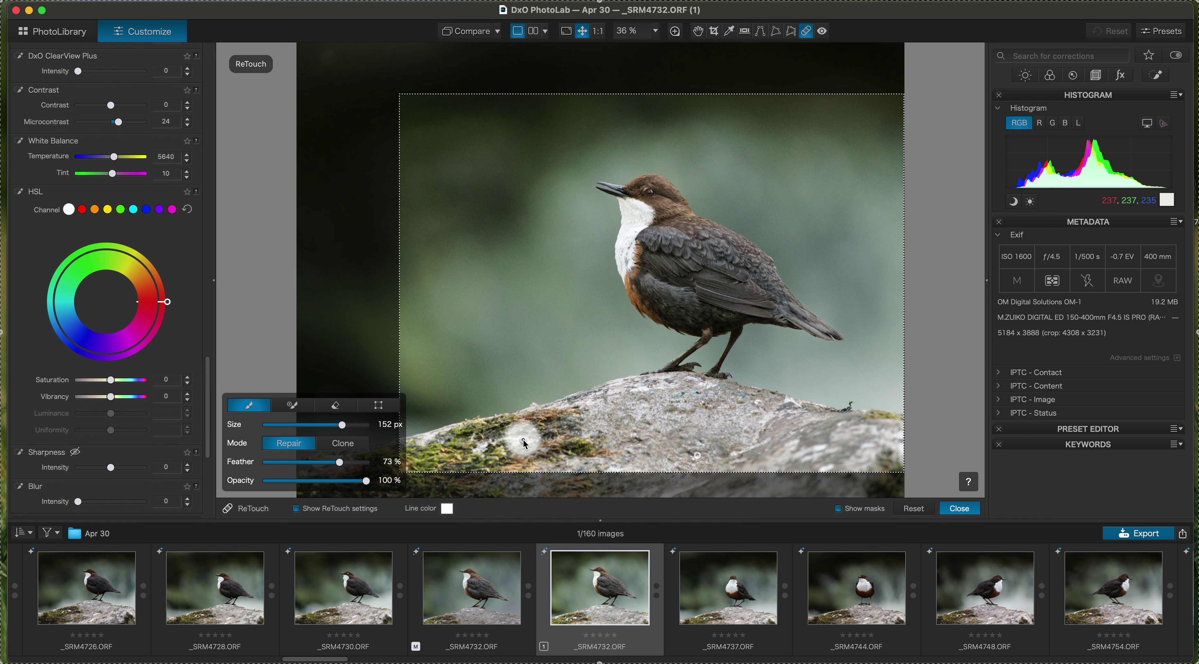
pyautogui.moveTo(524, 444); pyautogui.dragTo(524, 442)
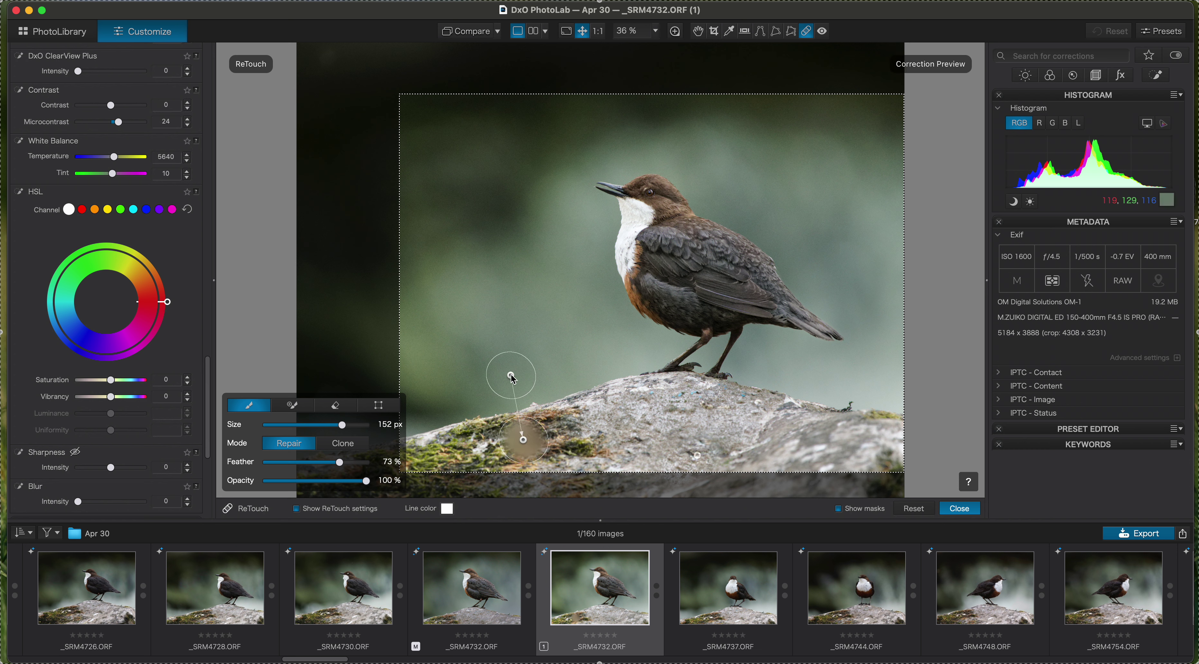
pyautogui.moveTo(513, 380); pyautogui.dragTo(567, 441)
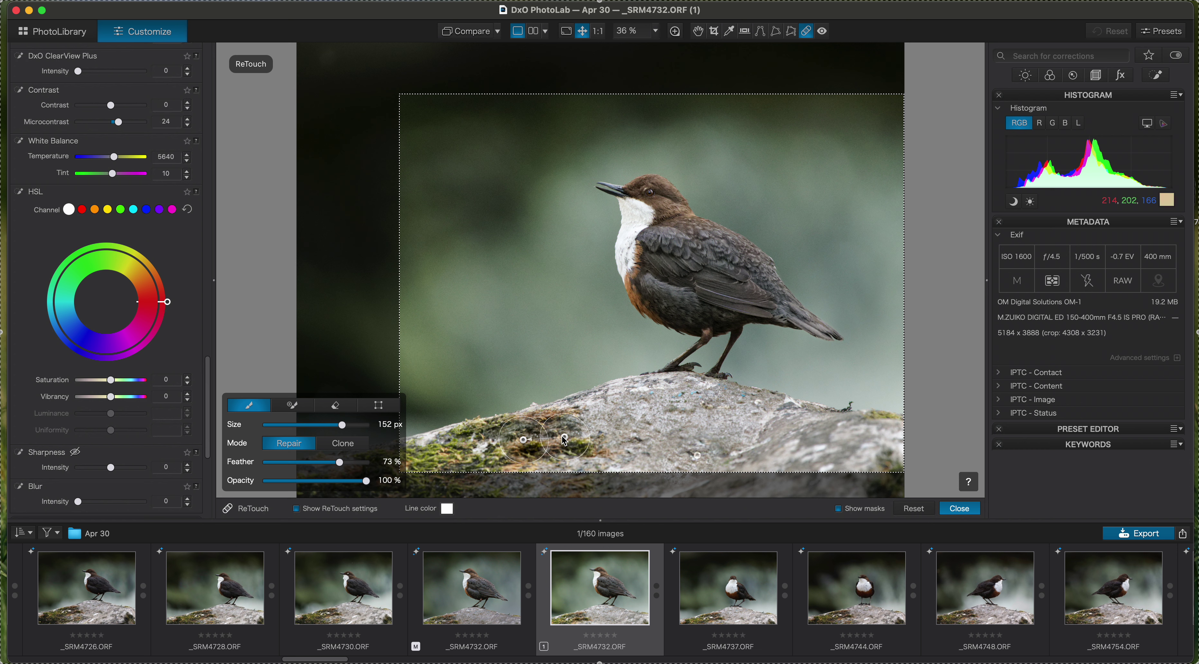
pyautogui.moveTo(565, 440); pyautogui.dragTo(559, 439)
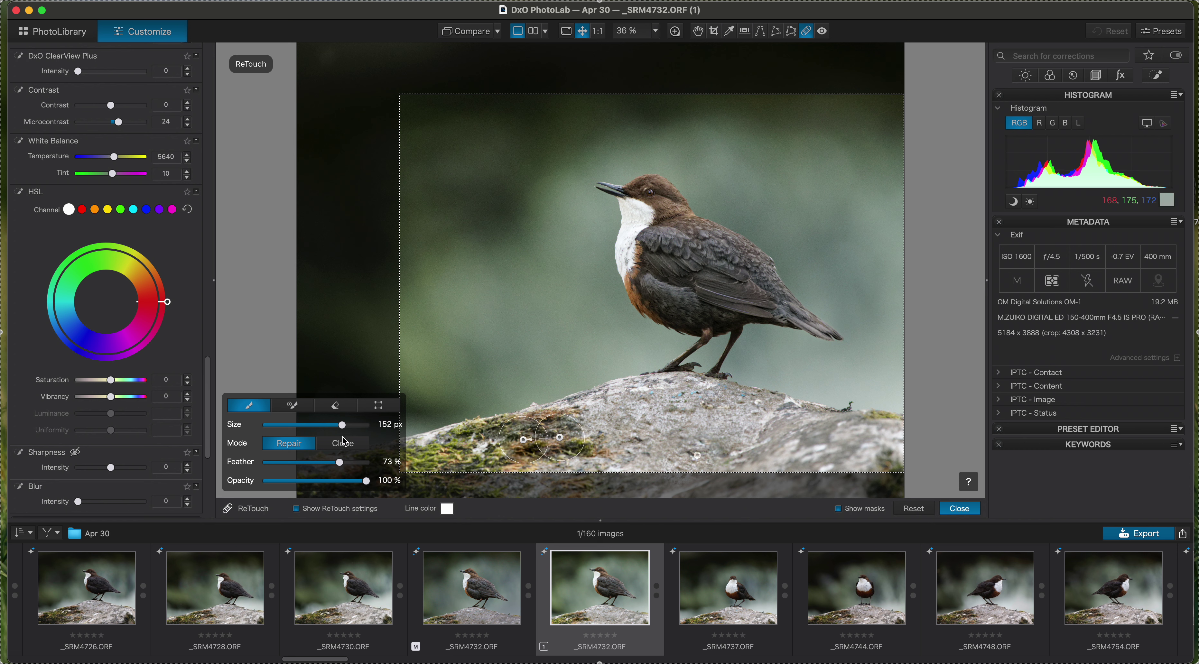
pyautogui.moveTo(366, 480); pyautogui.dragTo(319, 480)
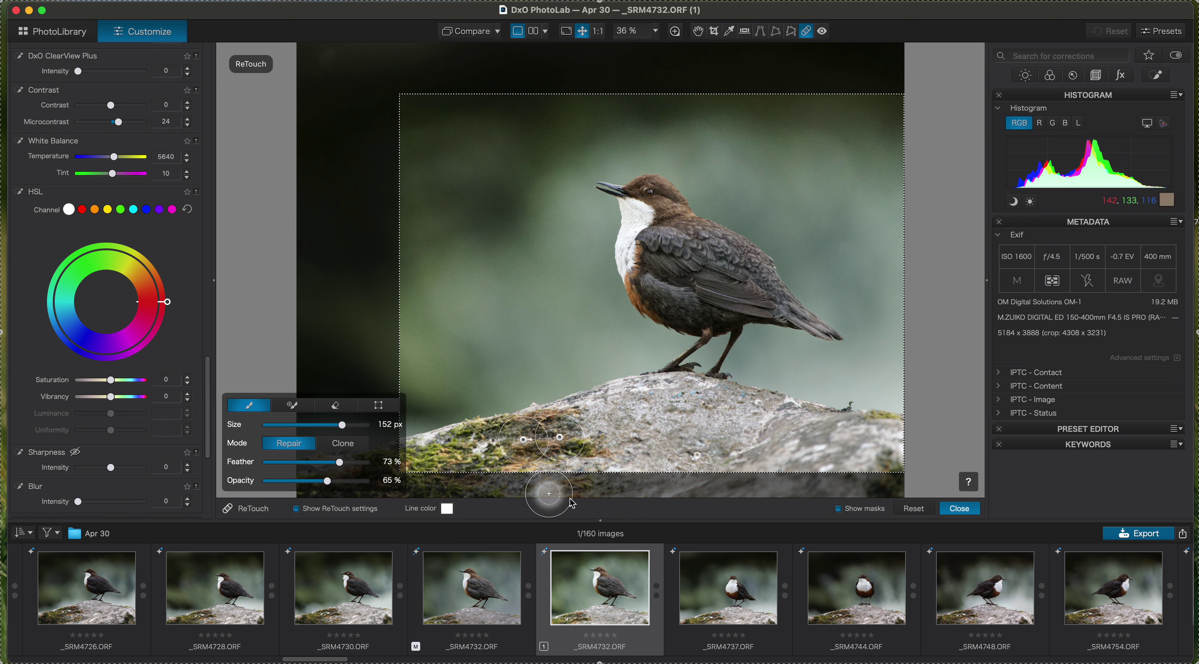
pyautogui.click(958, 509)
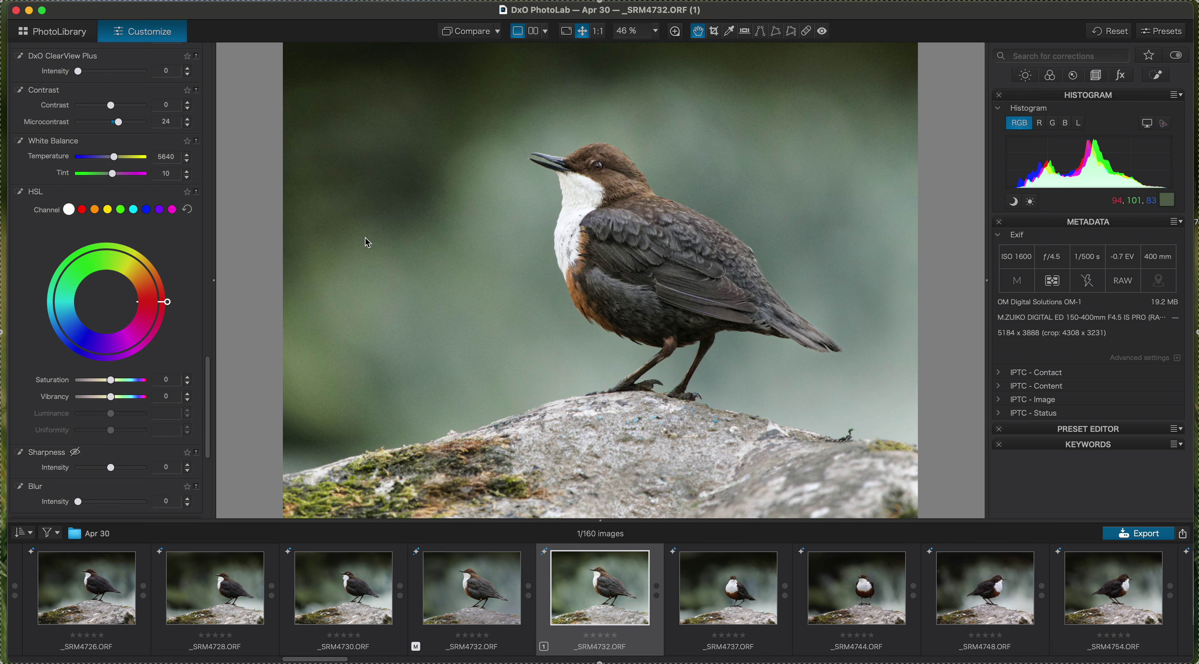
# - Add a small control point local adjustment at the top of the bird's front leg, where it meets the dark belly
pyautogui.scroll(-2, 366, 251)
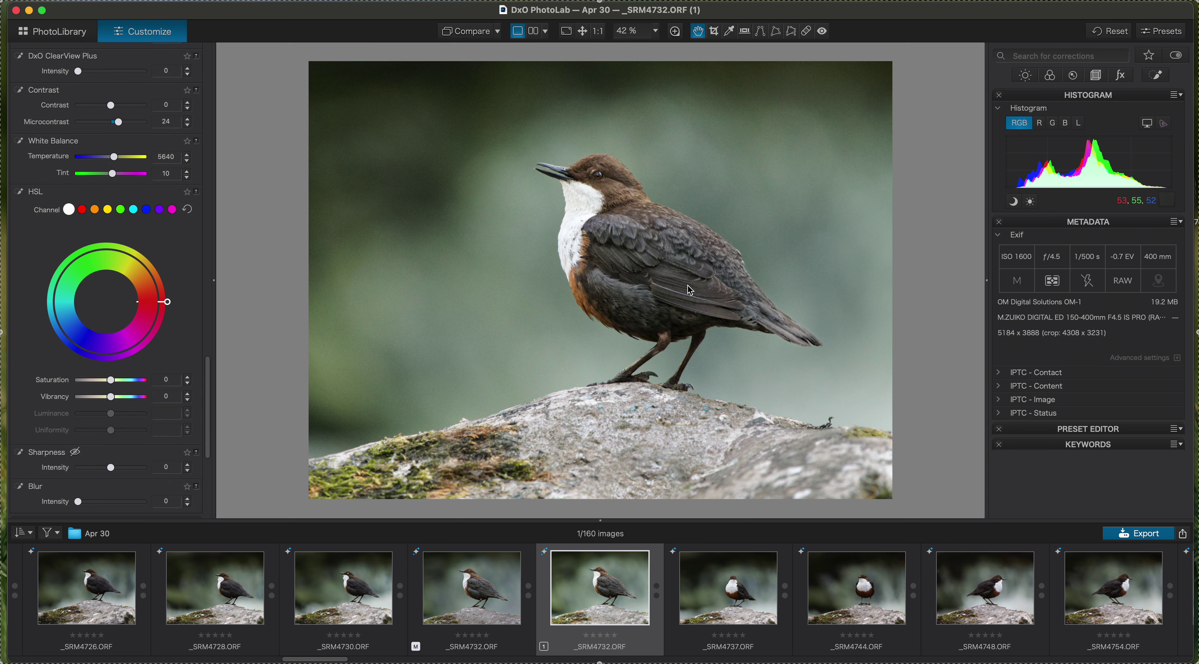
pyautogui.scroll(2, 671, 353)
pyautogui.scroll(-3, 671, 353)
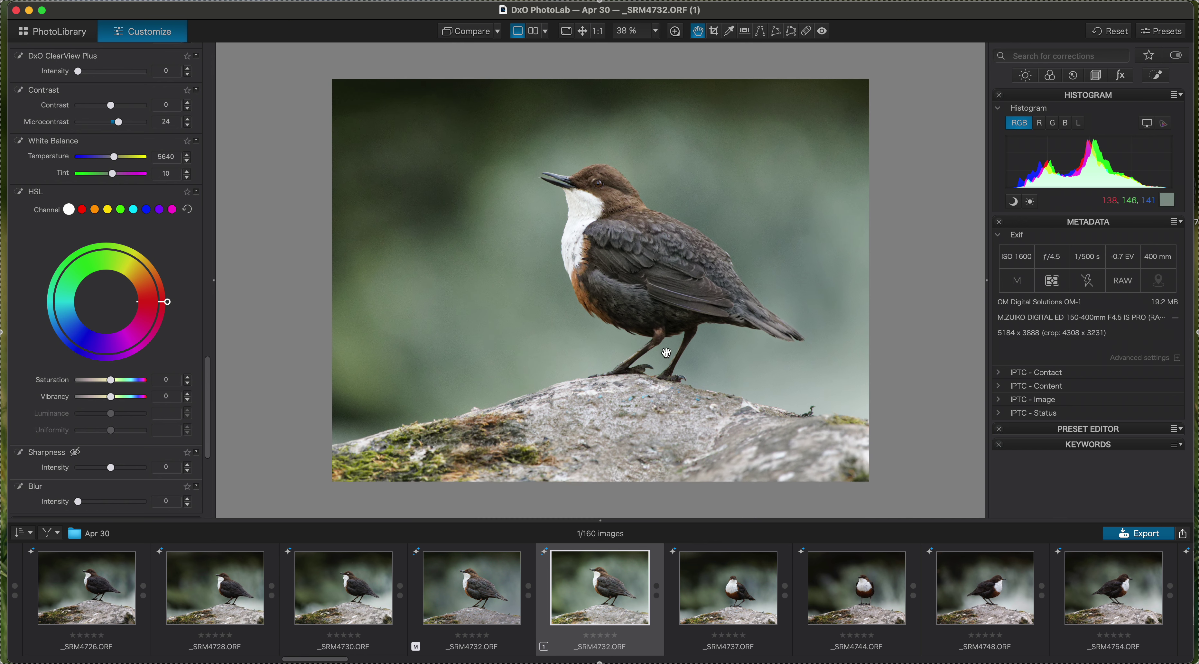
pyautogui.scroll(3, 670, 354)
pyautogui.scroll(4, 671, 355)
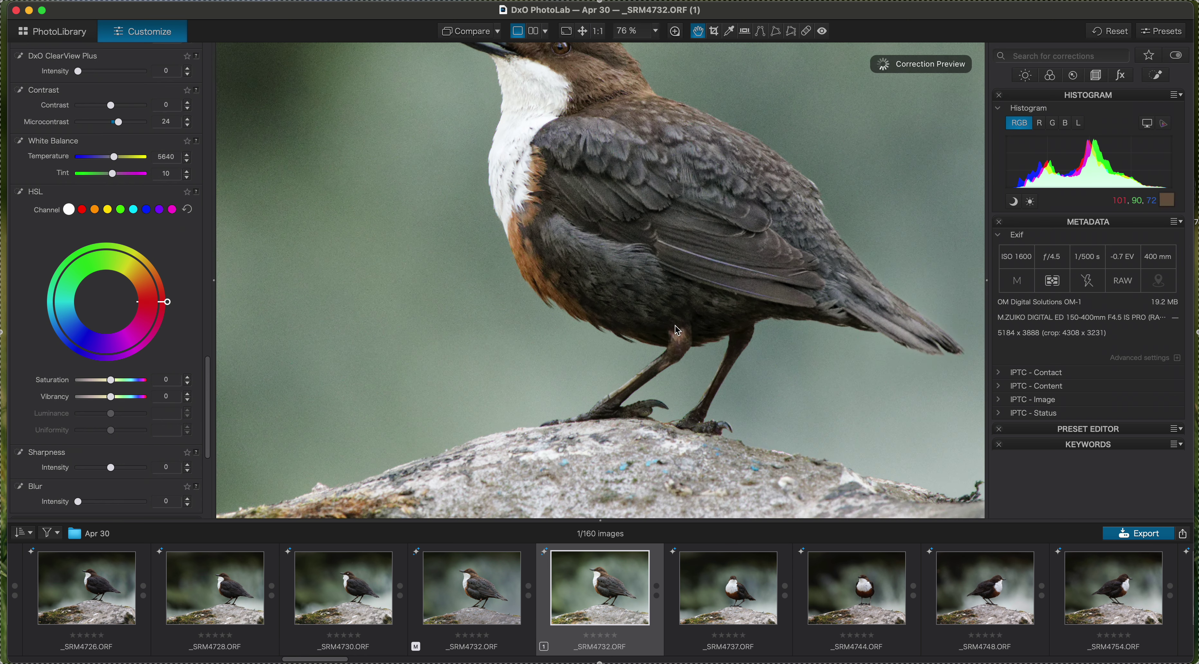
pyautogui.moveTo(208, 411); pyautogui.dragTo(209, 322)
pyautogui.click(91, 218)
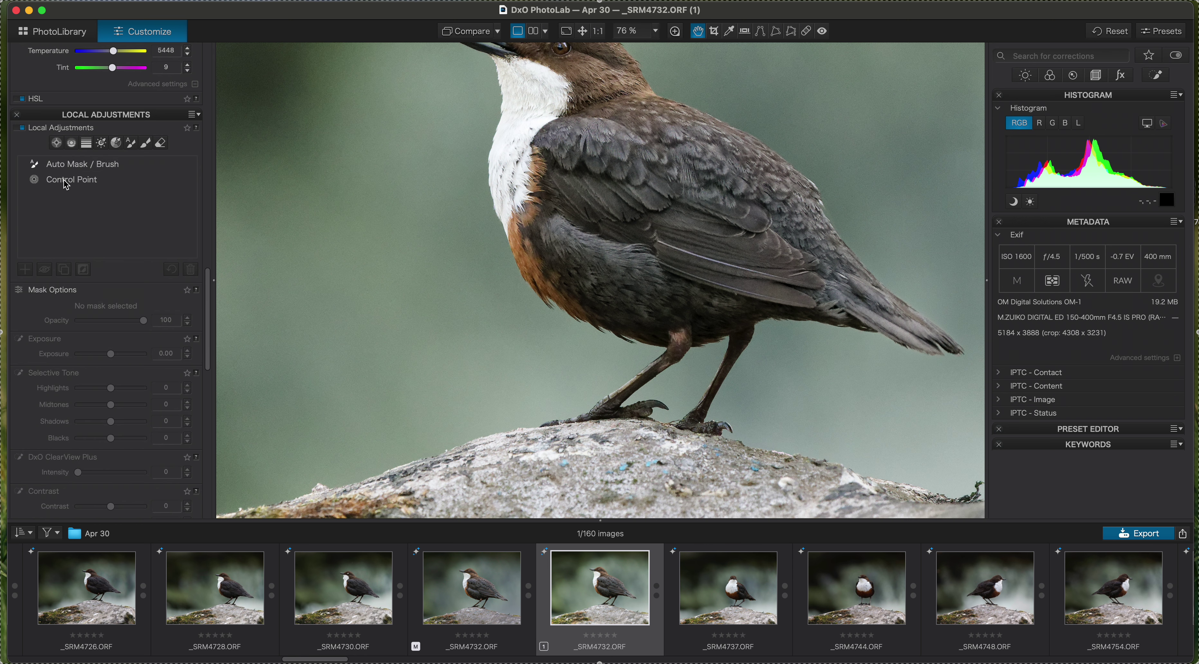
pyautogui.click(57, 143)
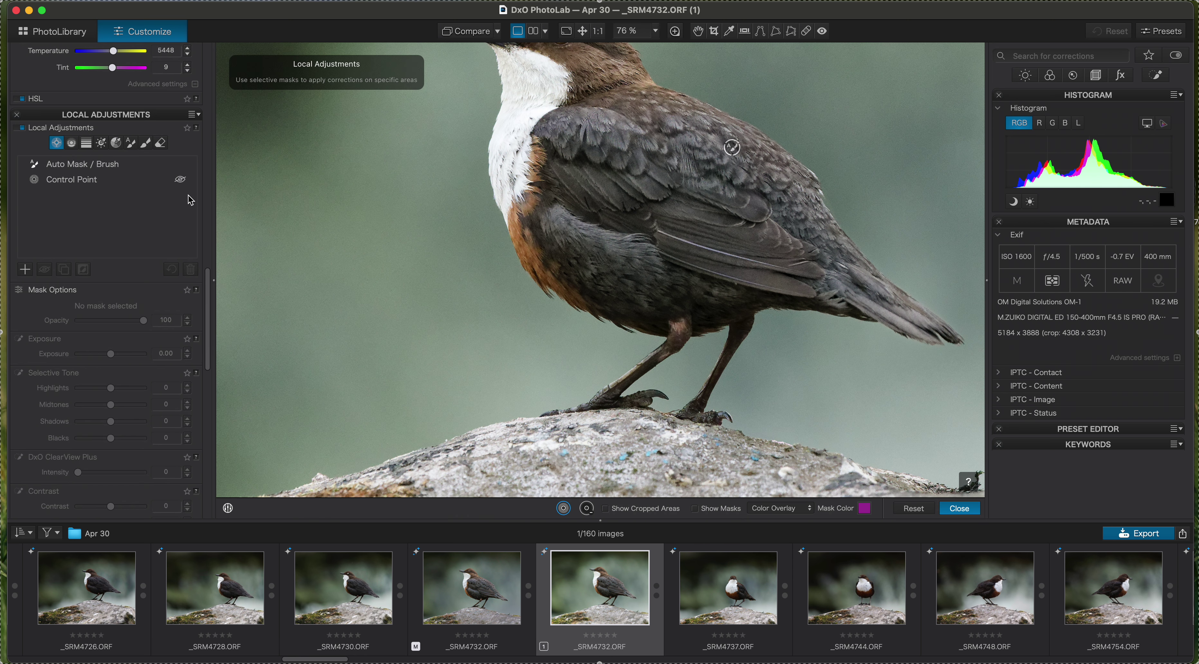
pyautogui.click(680, 326)
pyautogui.moveTo(697, 375); pyautogui.dragTo(679, 343)
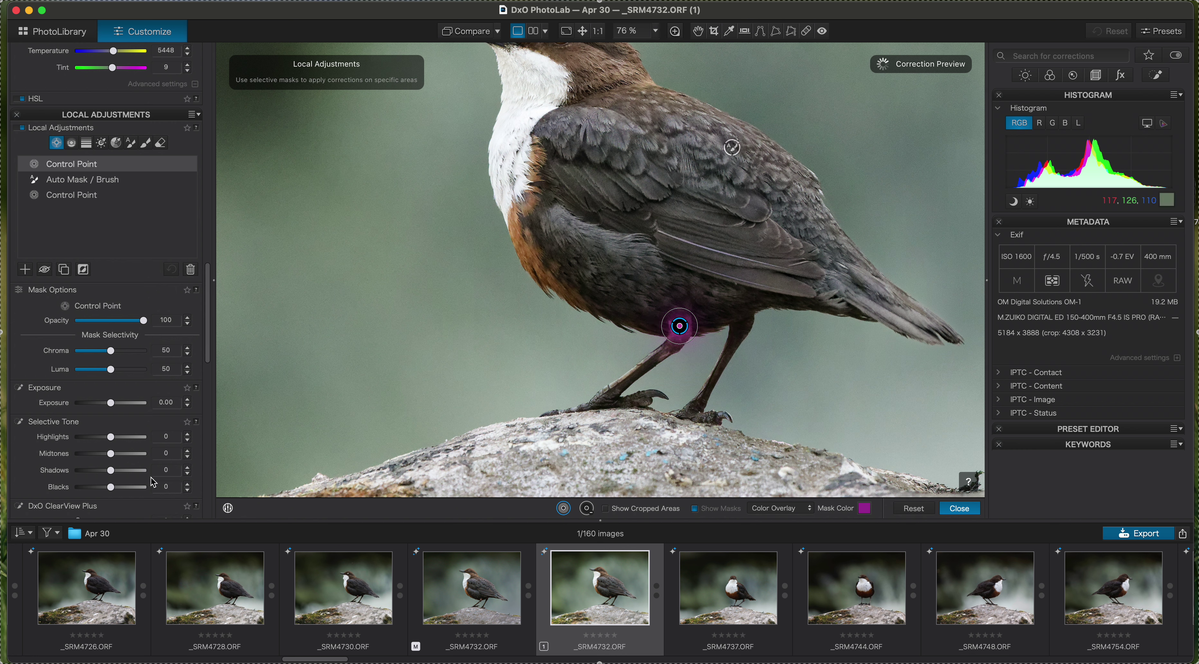
# - Set the leg control point's chroma selectivity to 79, luma to 59 and exposure to -1.17, and close the local adjustments
pyautogui.moveTo(111, 354); pyautogui.dragTo(101, 403)
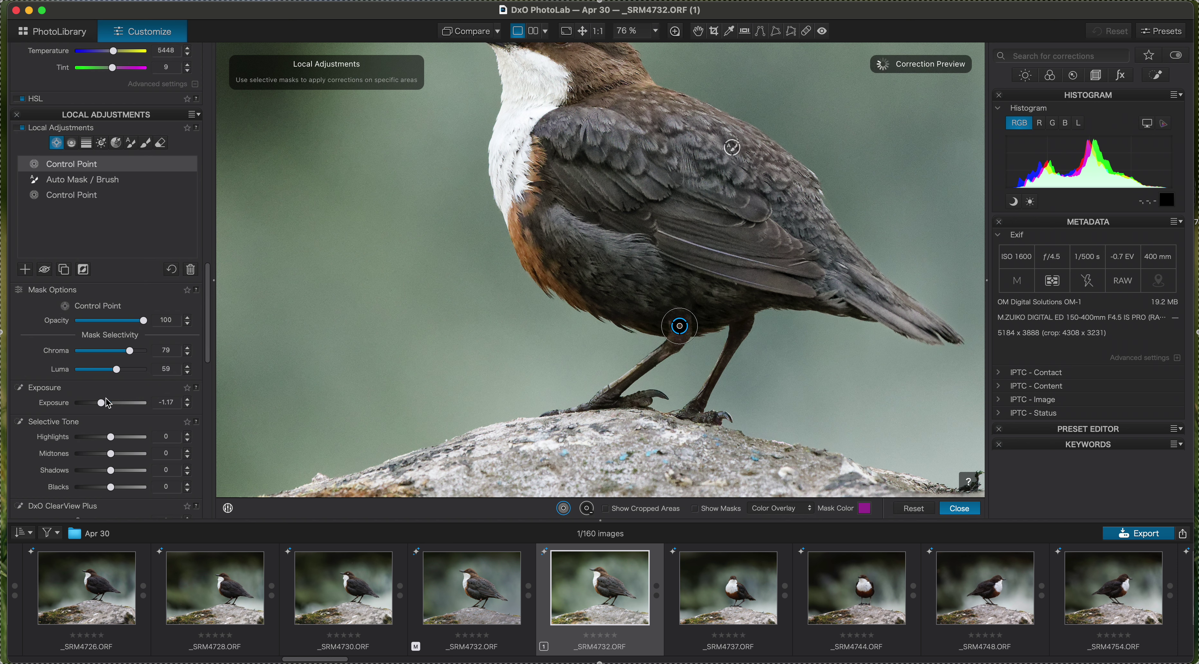
pyautogui.click(956, 514)
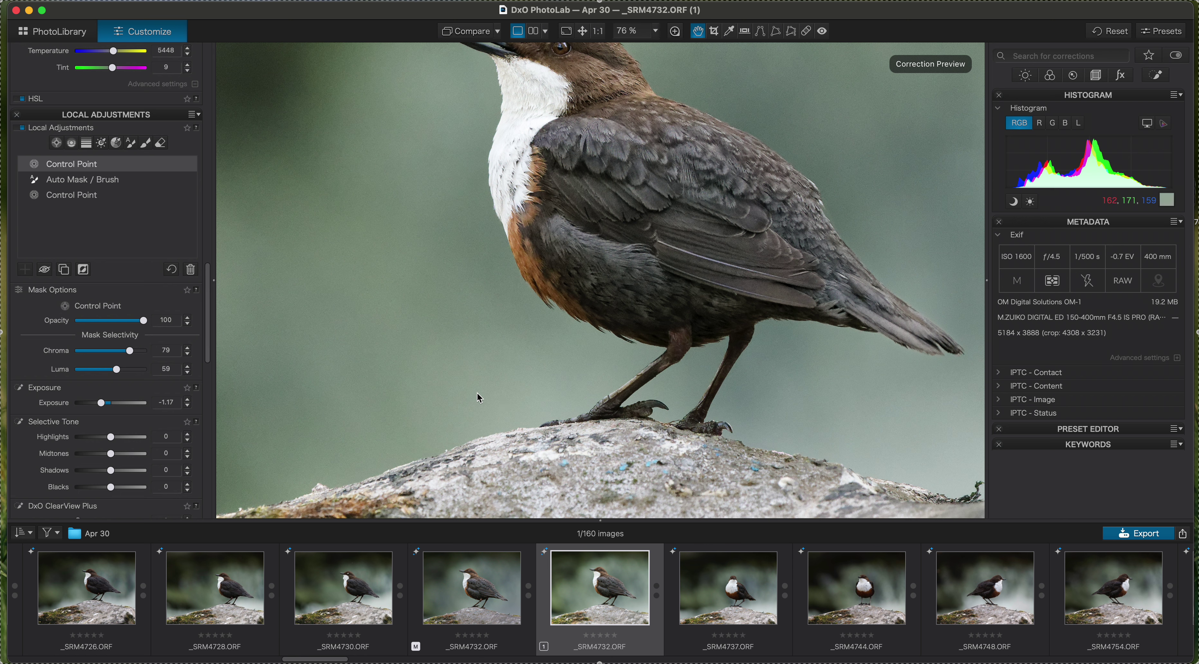
# - Review the whole edited photo, and inspect the bird's plumage and head at 75% zoom
pyautogui.click(445, 335)
pyautogui.click(448, 340)
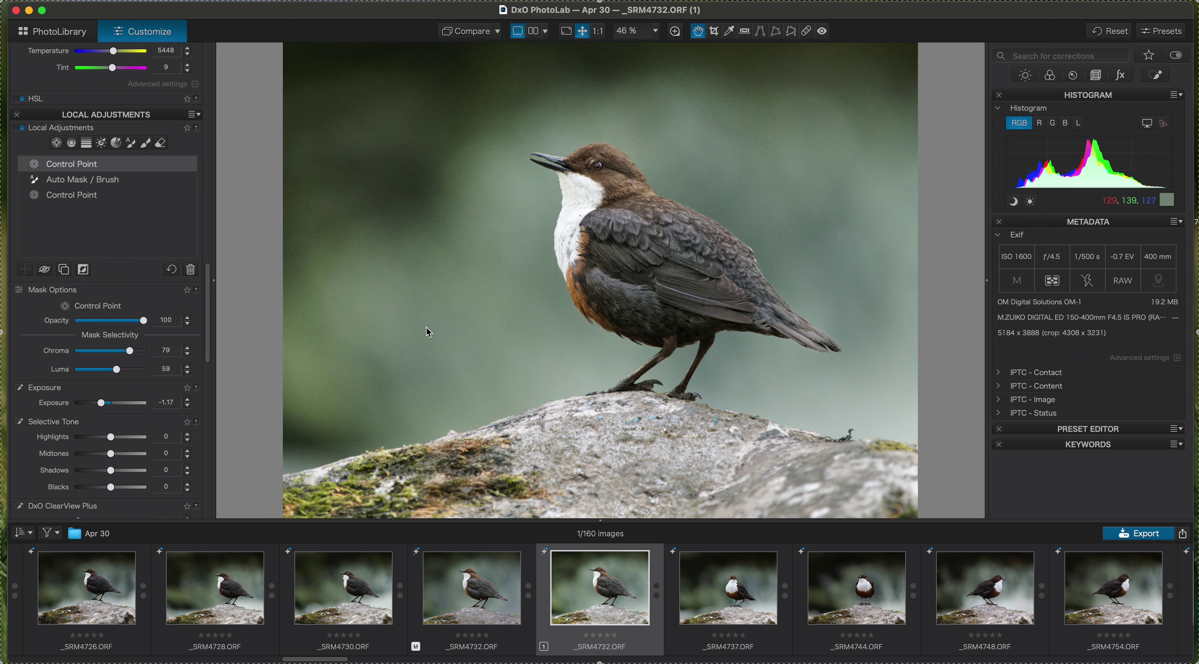
pyautogui.scroll(1, 421, 325)
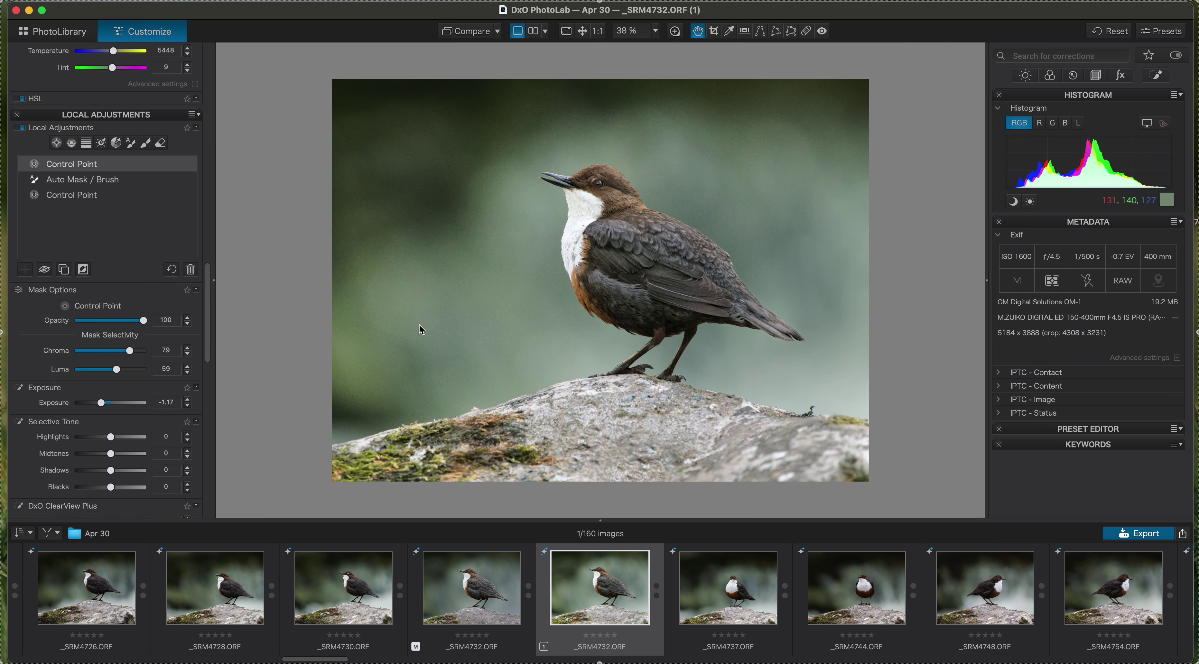
pyautogui.scroll(-2, 418, 324)
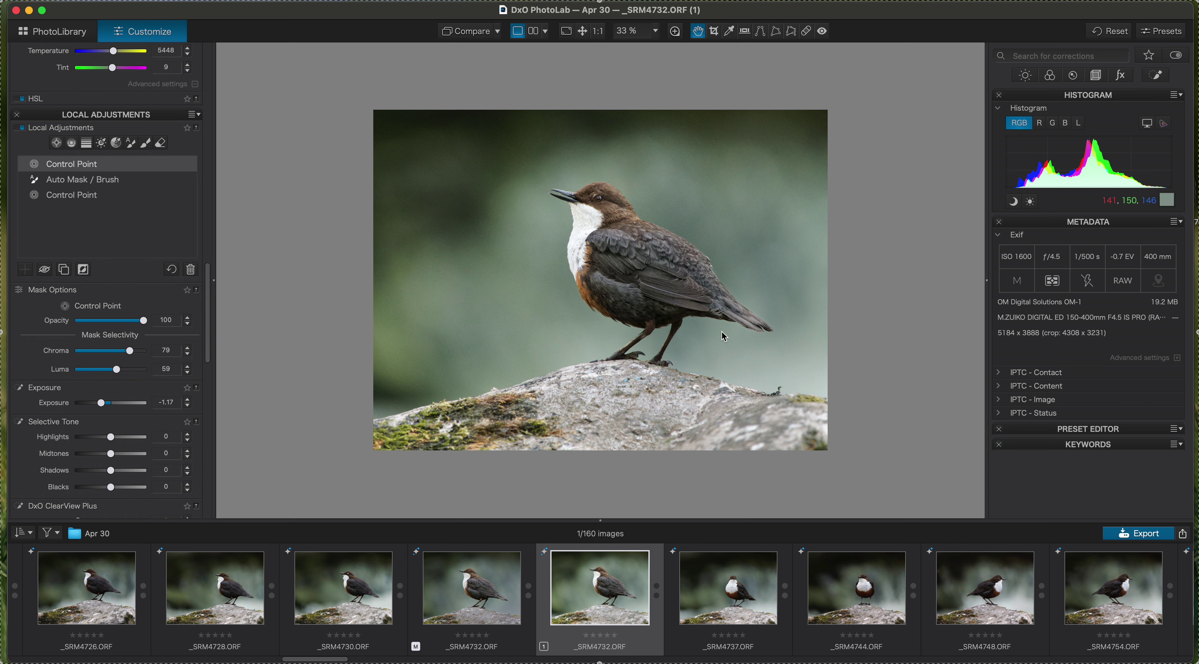
pyautogui.click(656, 32)
pyautogui.click(639, 62)
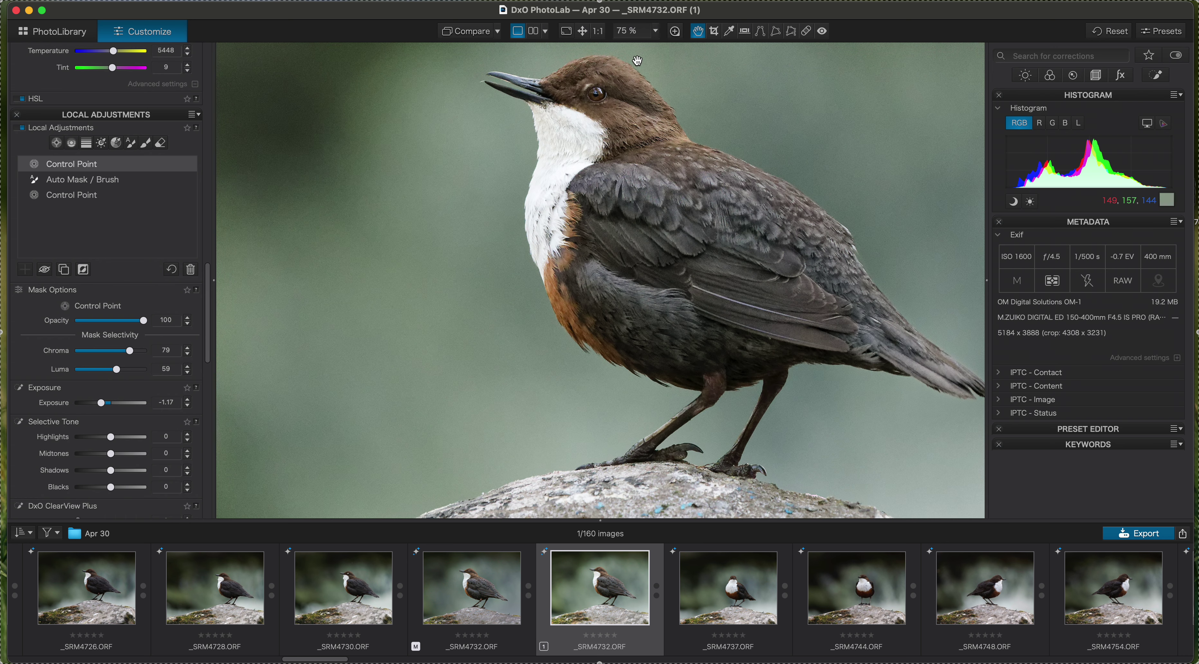
pyautogui.moveTo(660, 189); pyautogui.dragTo(591, 223)
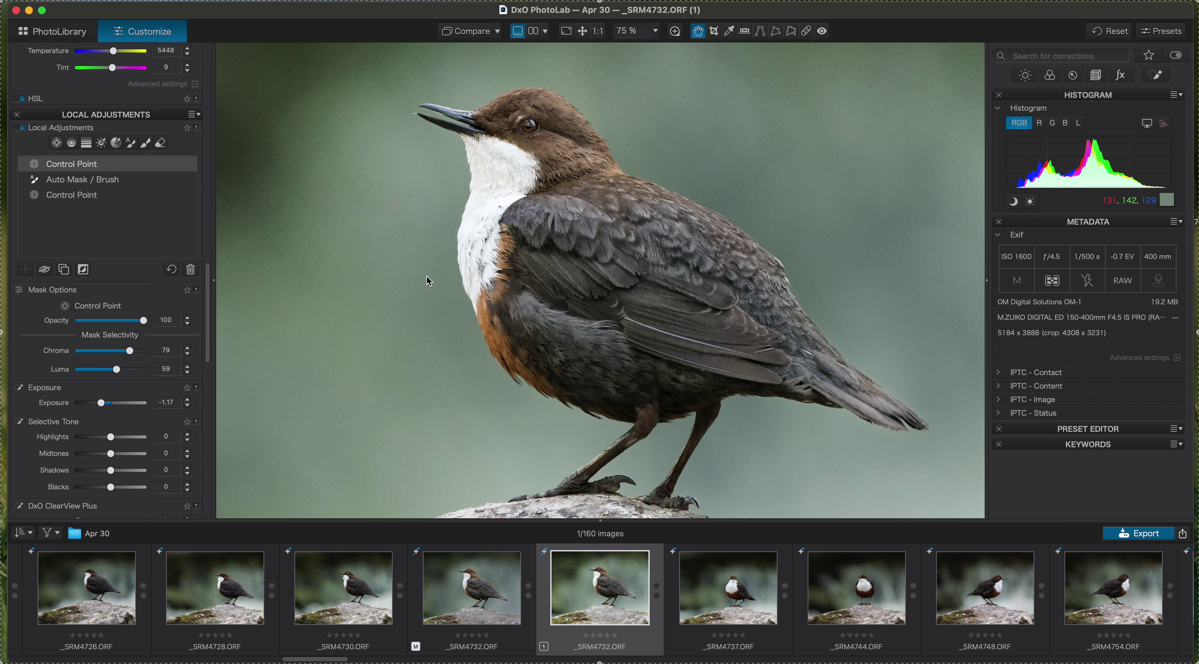
# - Export the edited virtual copy to disk with Standard output as a full-size JPEG at quality 90 in the original image folder
pyautogui.rightClick(625, 605)
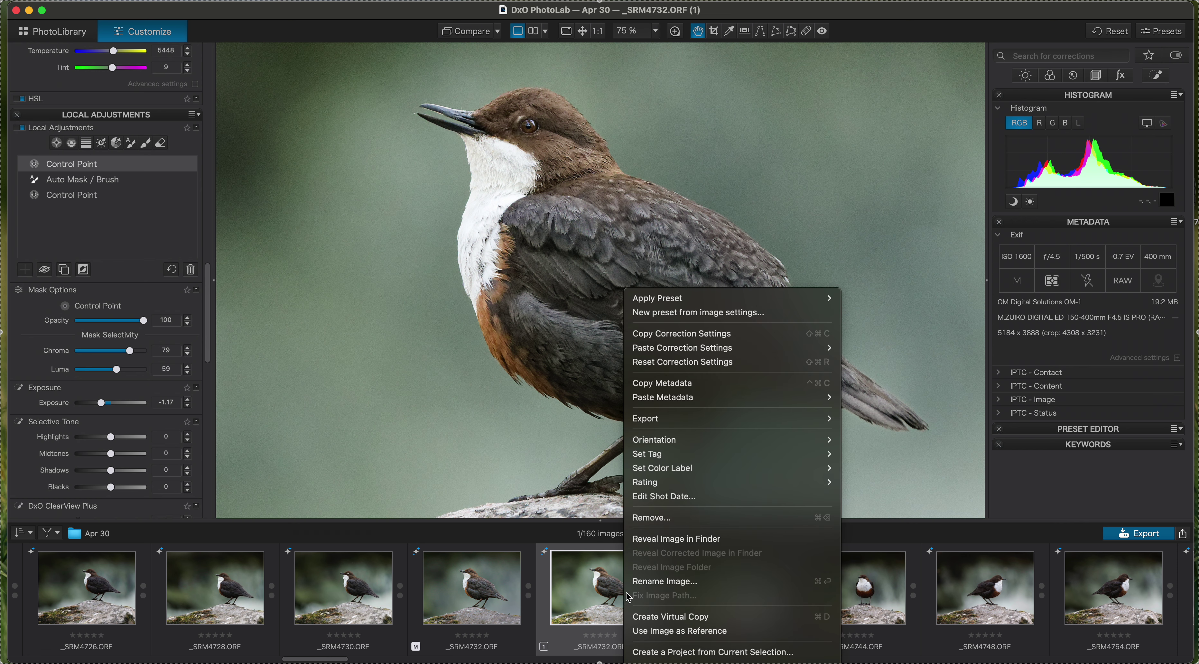
pyautogui.click(1158, 539)
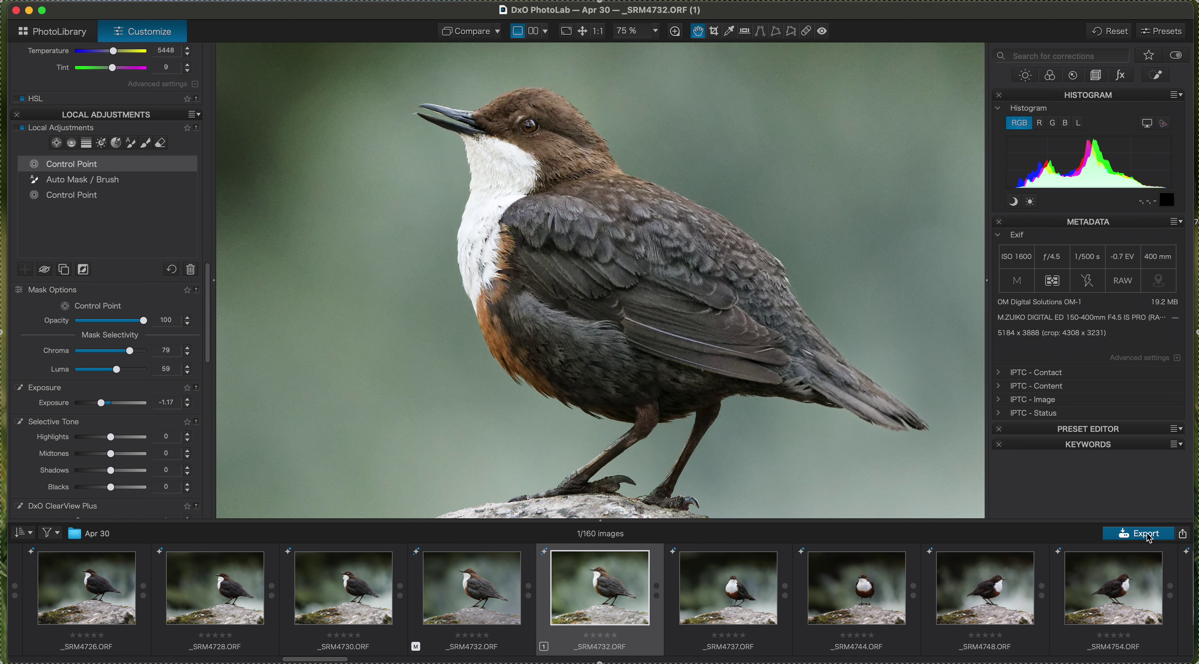
pyautogui.click(1156, 540)
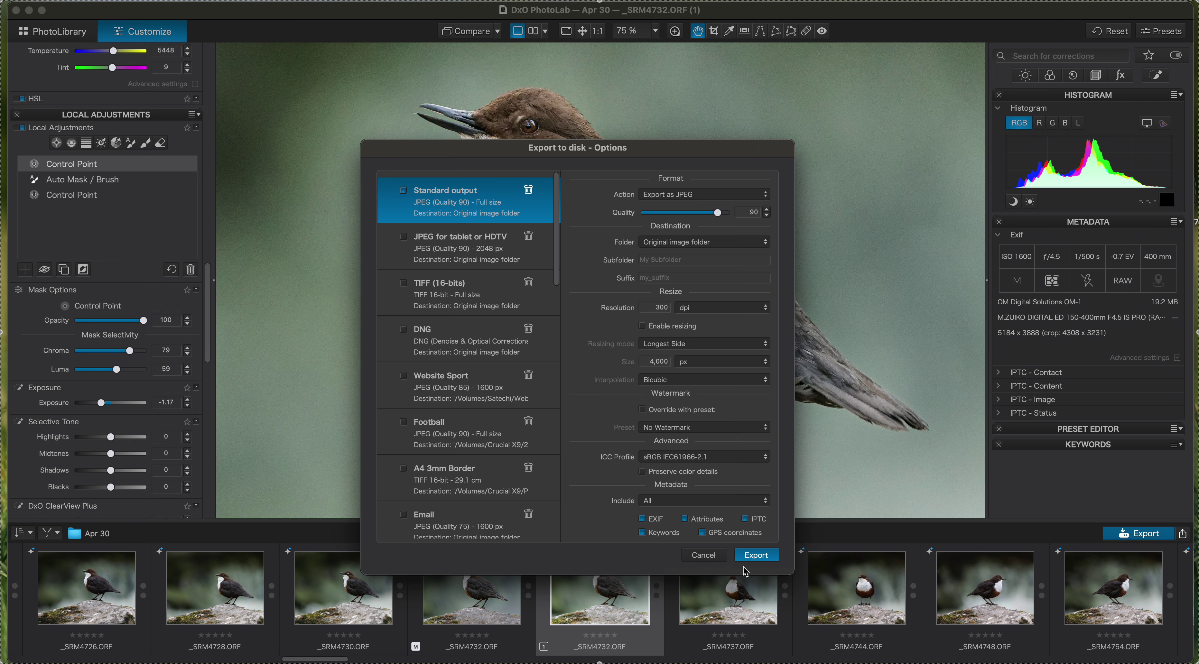
pyautogui.click(750, 556)
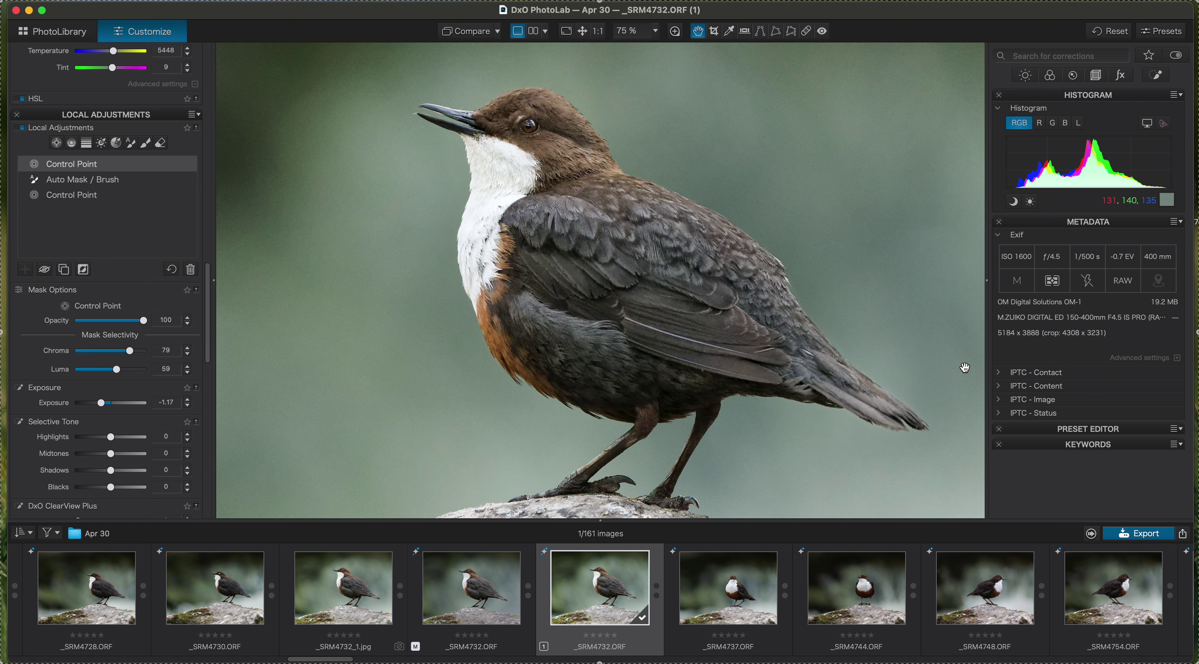
# - Use the virtual copy of _SRM4732.ORF as reference image and compare it side by side with the exported _SRM4732_1.jpg
pyautogui.rightClick(593, 591)
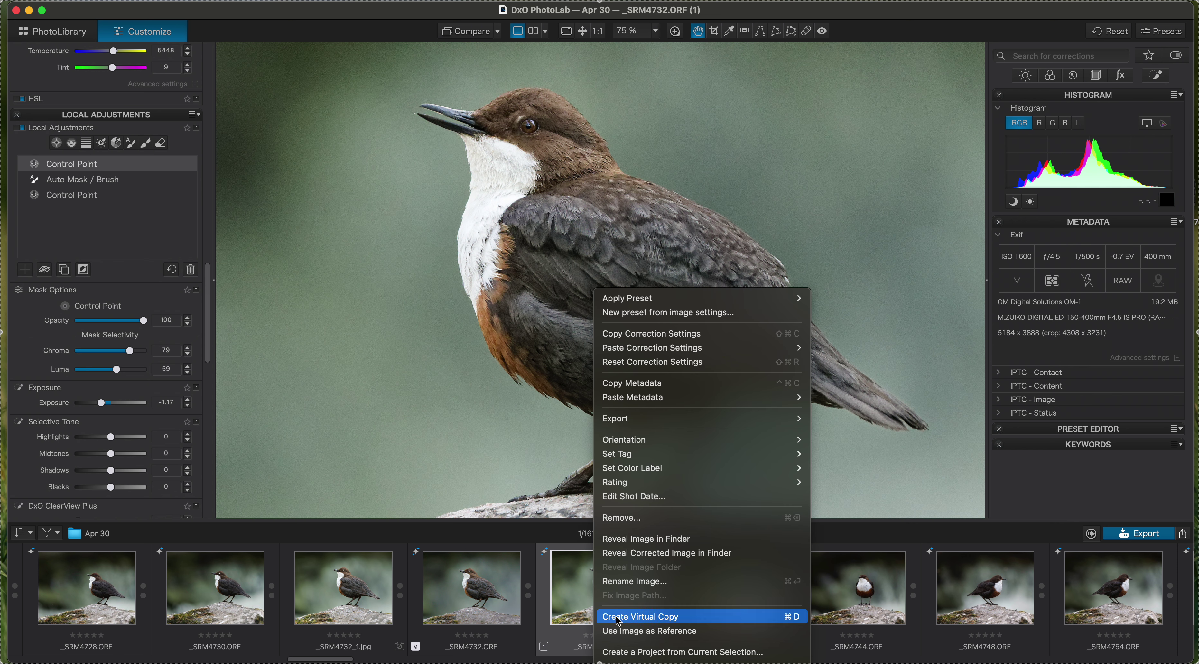
pyautogui.click(622, 632)
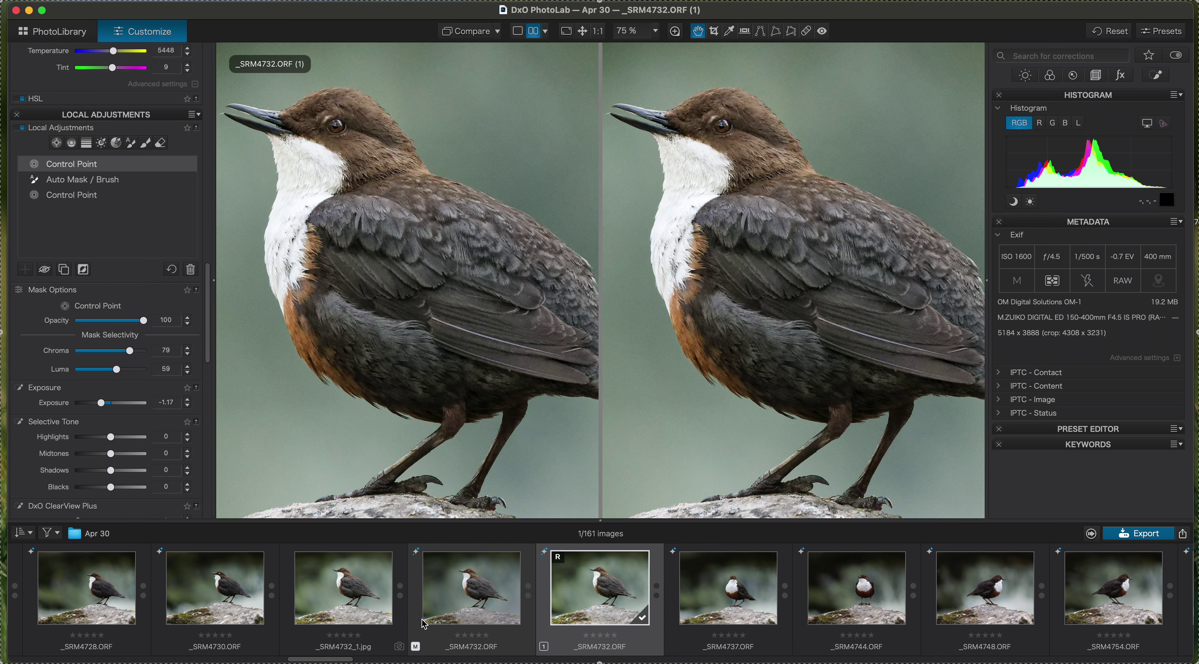
pyautogui.click(358, 589)
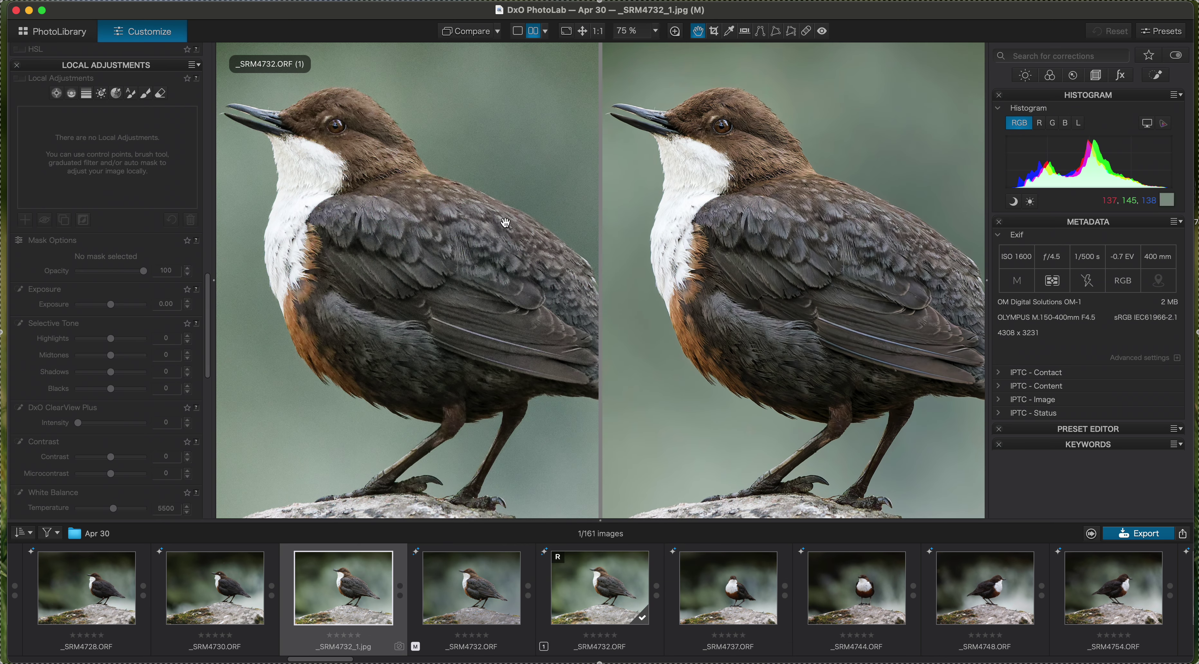
pyautogui.hscroll(-3, 505, 223)
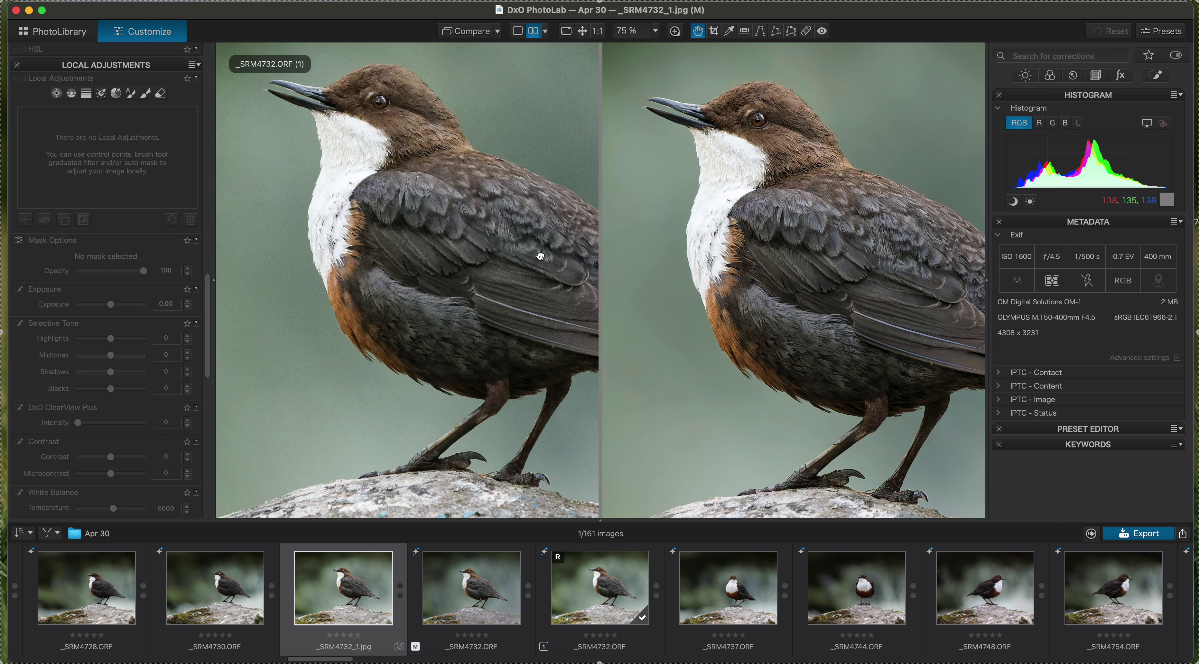
pyautogui.scroll(3, 540, 256)
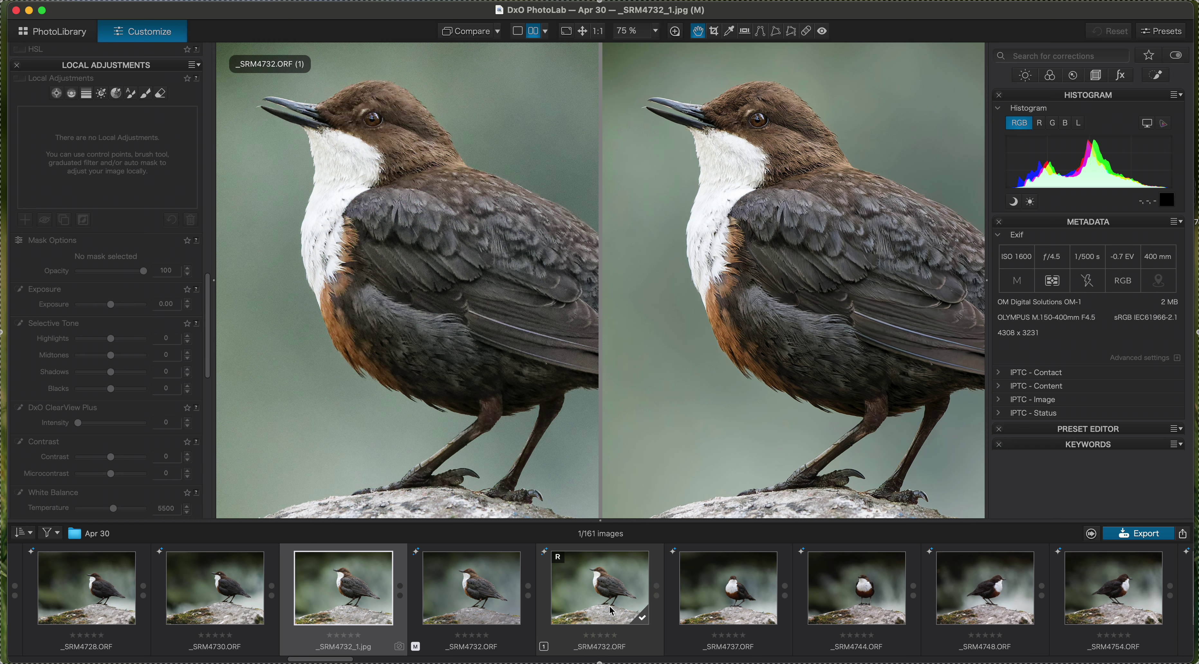
# - Return to the virtual copy of _SRM4732.ORF in single-image view and examine the bird's head and the whole frame
pyautogui.click(605, 619)
pyautogui.click(517, 31)
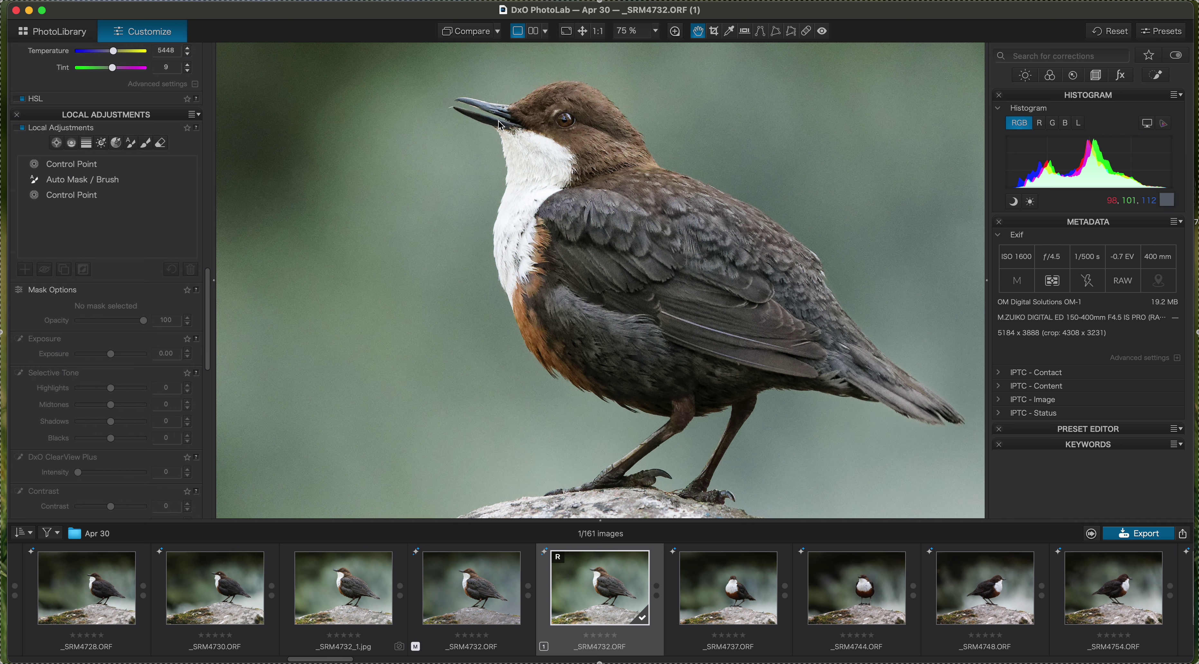
pyautogui.scroll(10, 499, 120)
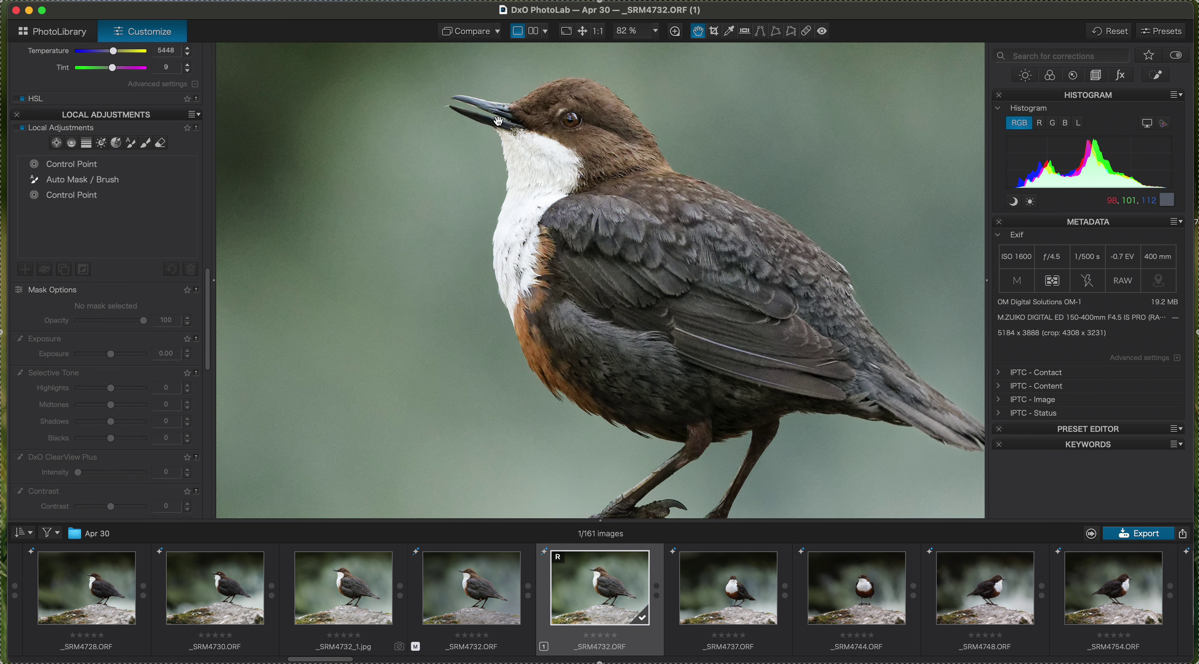
pyautogui.scroll(-8, 499, 120)
pyautogui.scroll(-5, 499, 120)
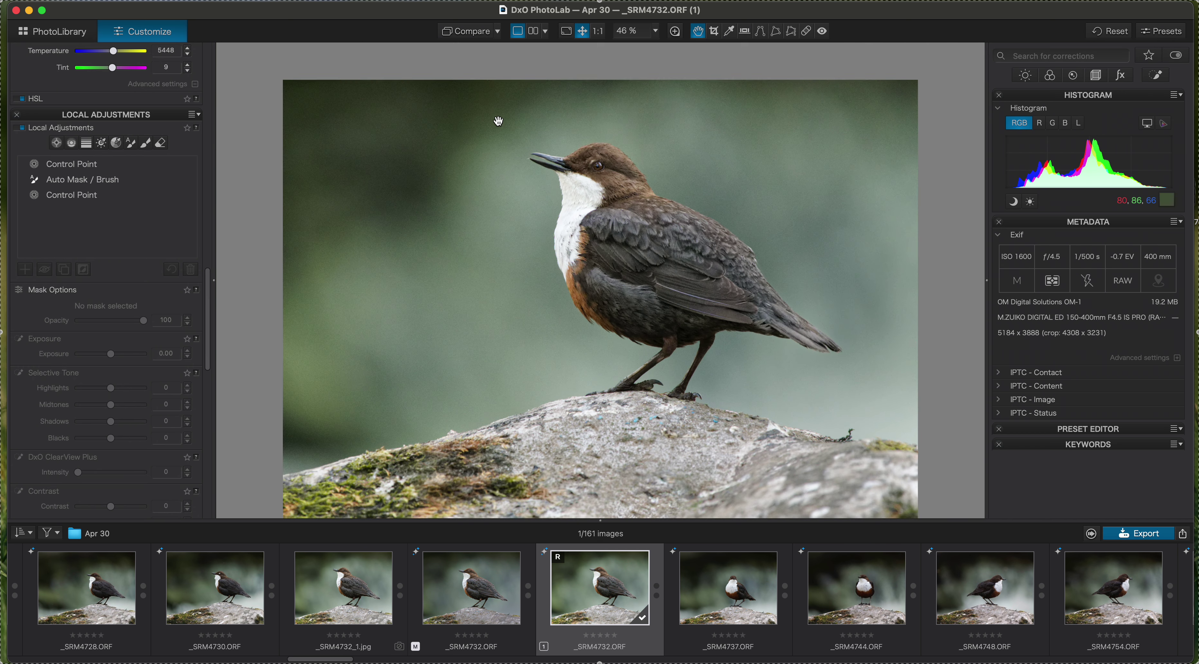